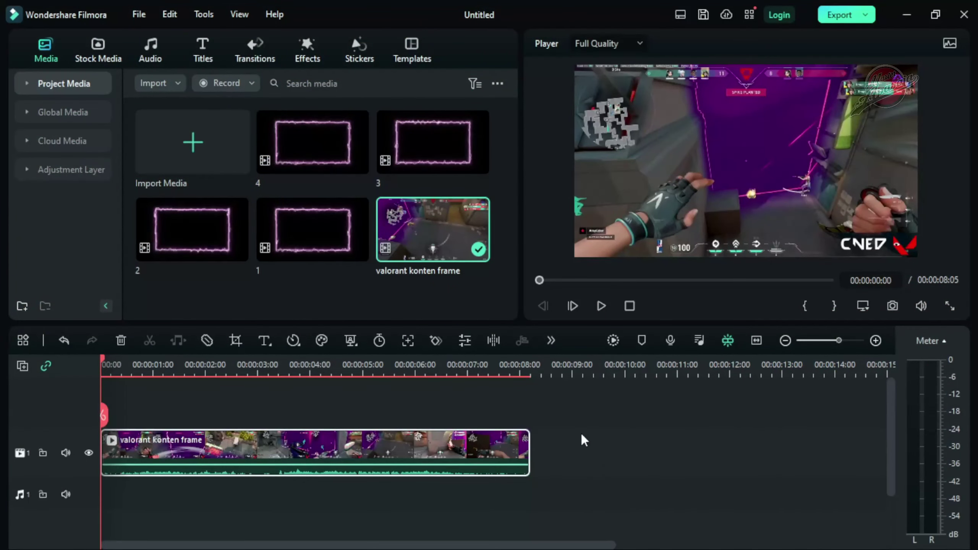
Play back the gameplay clip and add a marker to it at the first shot, at 00:00:03:05
key("space")
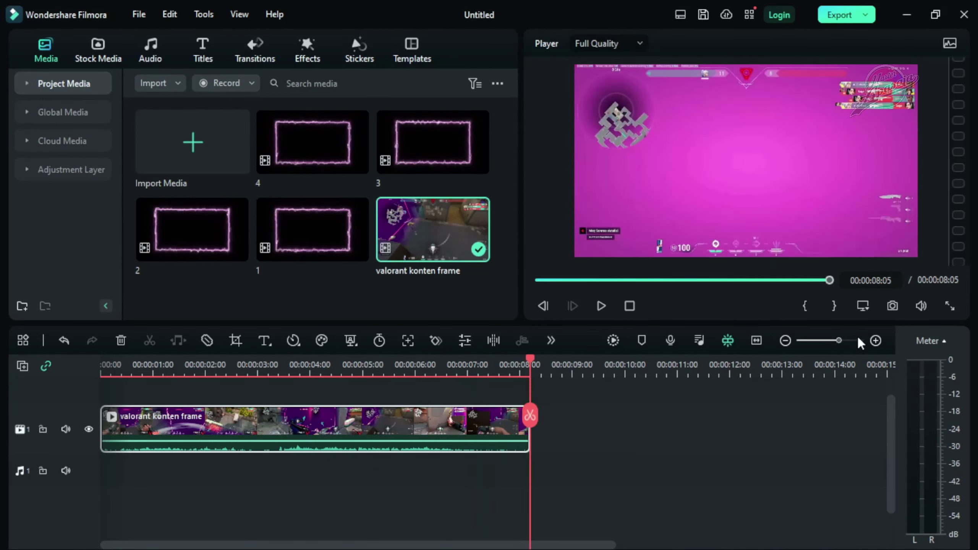
left_click(630, 306)
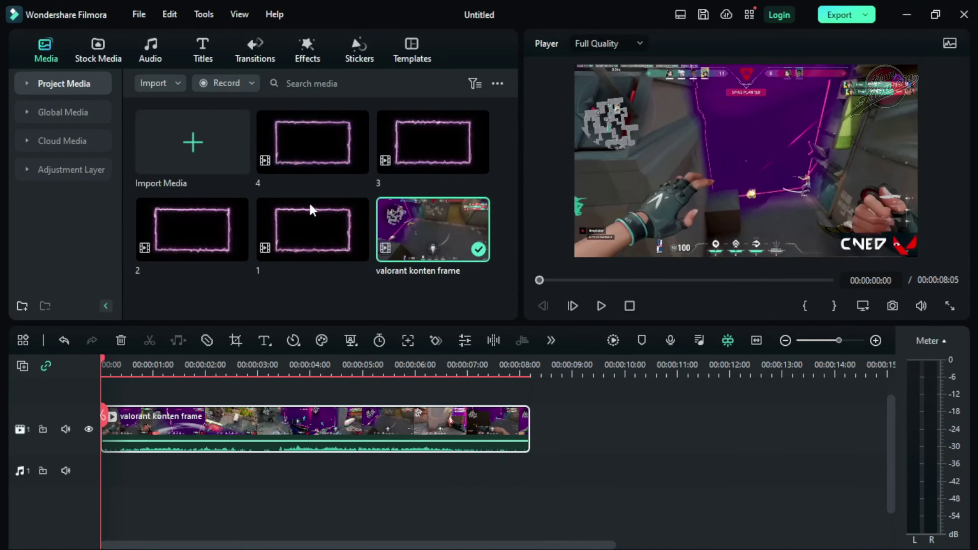
key("space")
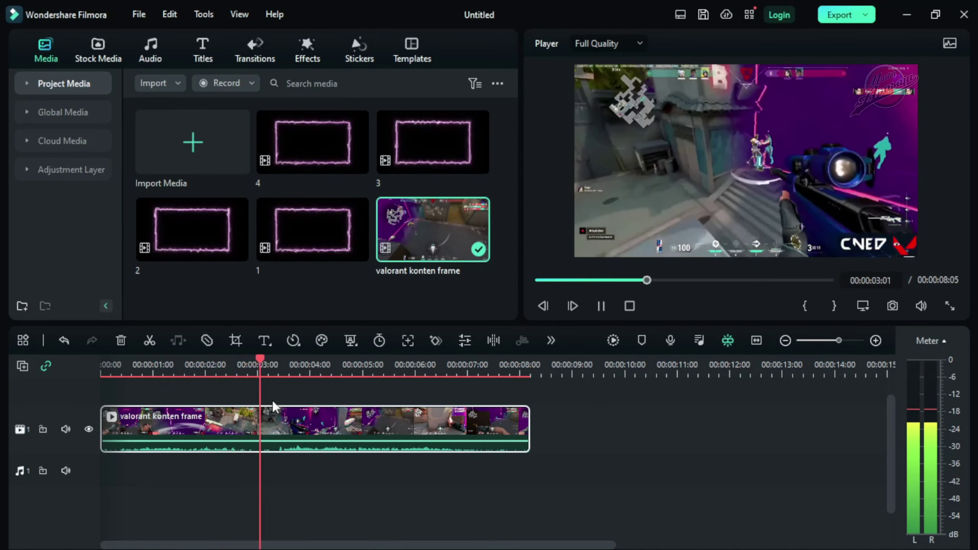
key("space")
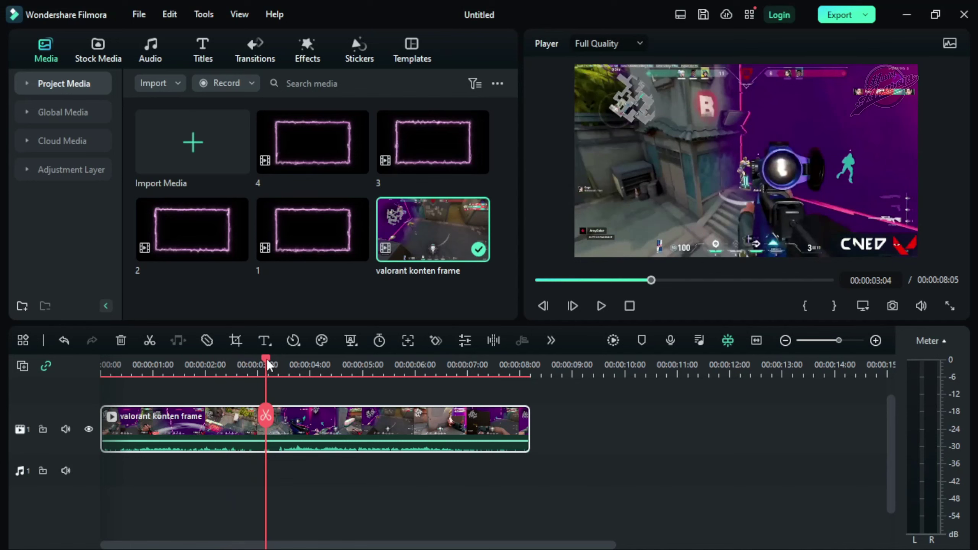
left_click_drag(267, 359, 268, 359)
left_click(574, 310)
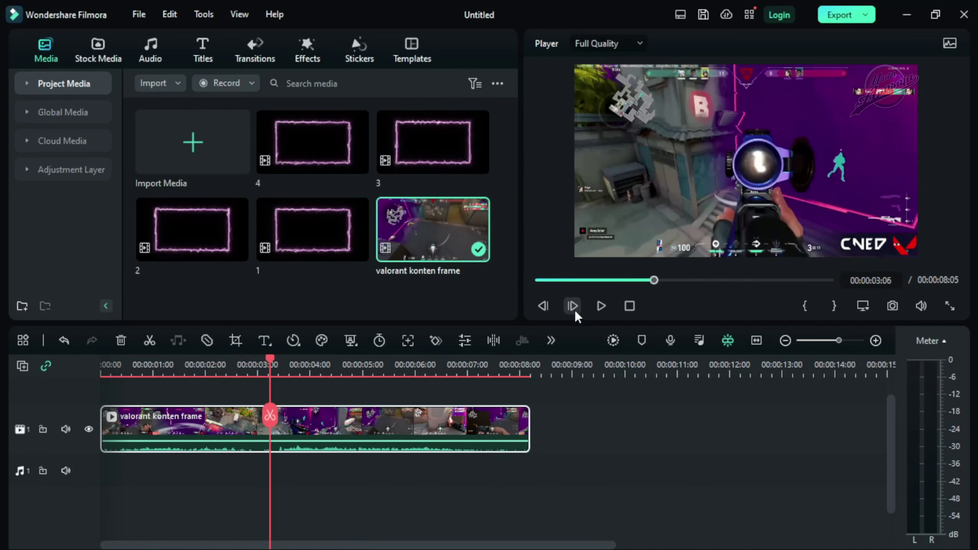
left_click(542, 306)
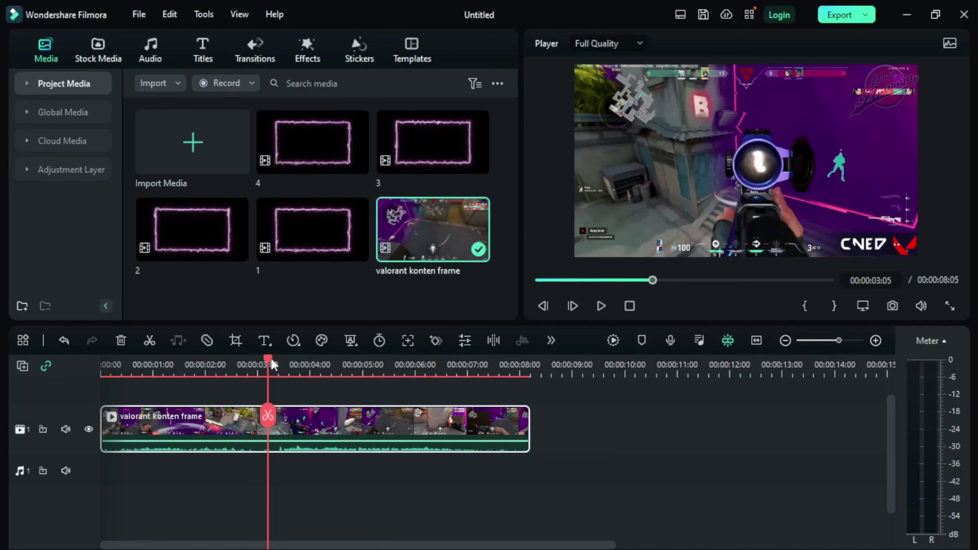
left_click_drag(275, 358, 307, 359)
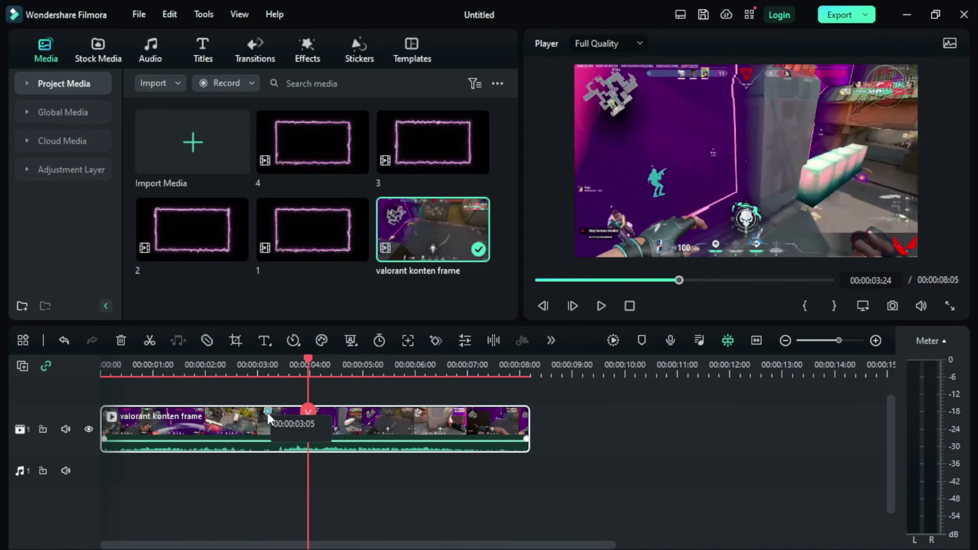
left_click(269, 412)
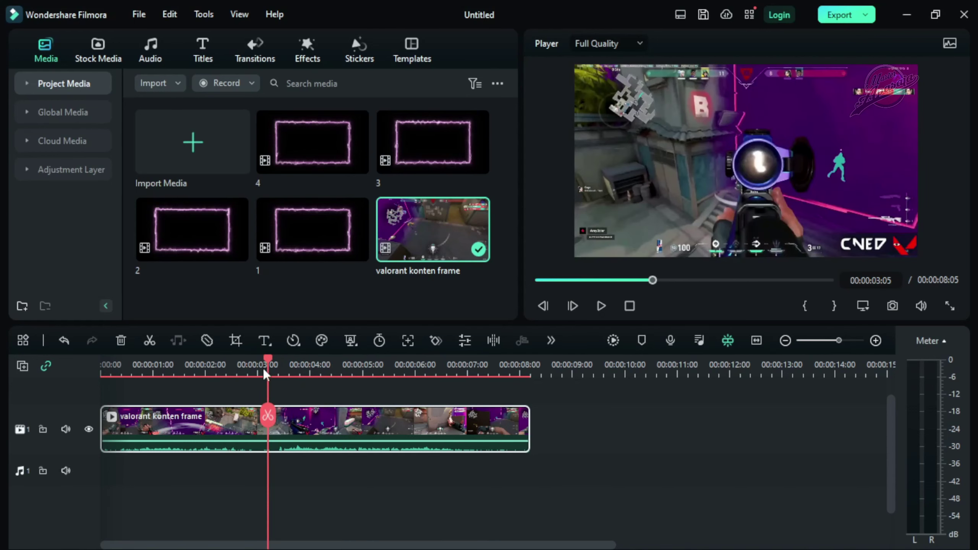
Find the exact frame of the second shot and add a marker to the clip at 00:00:05:16
left_click_drag(268, 357, 392, 378)
left_click(573, 306)
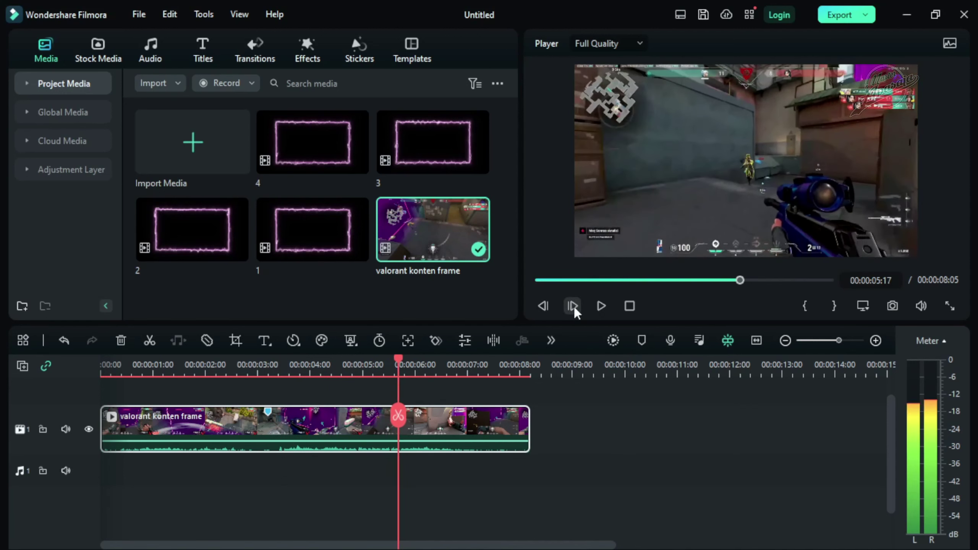
left_click(573, 306)
left_click(543, 306)
left_click(543, 306)
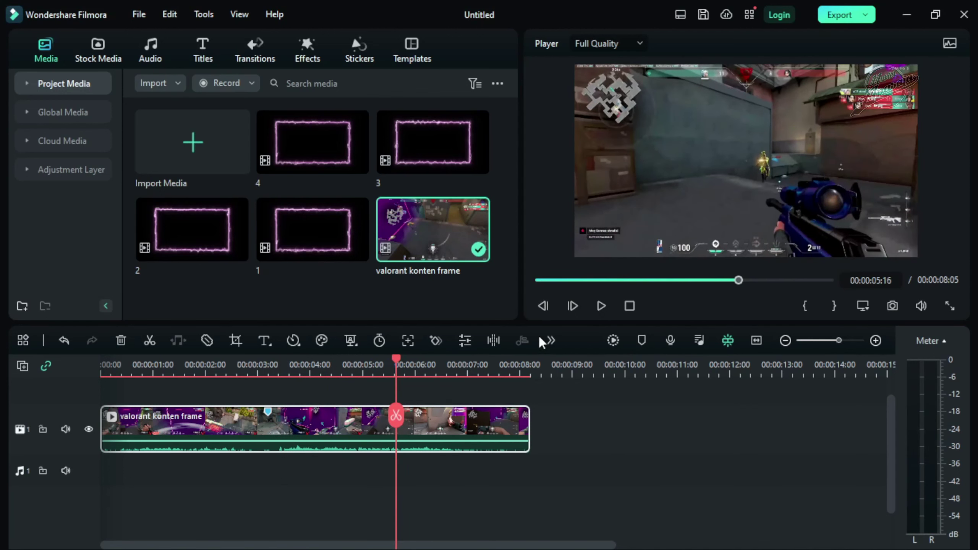
left_click(572, 306)
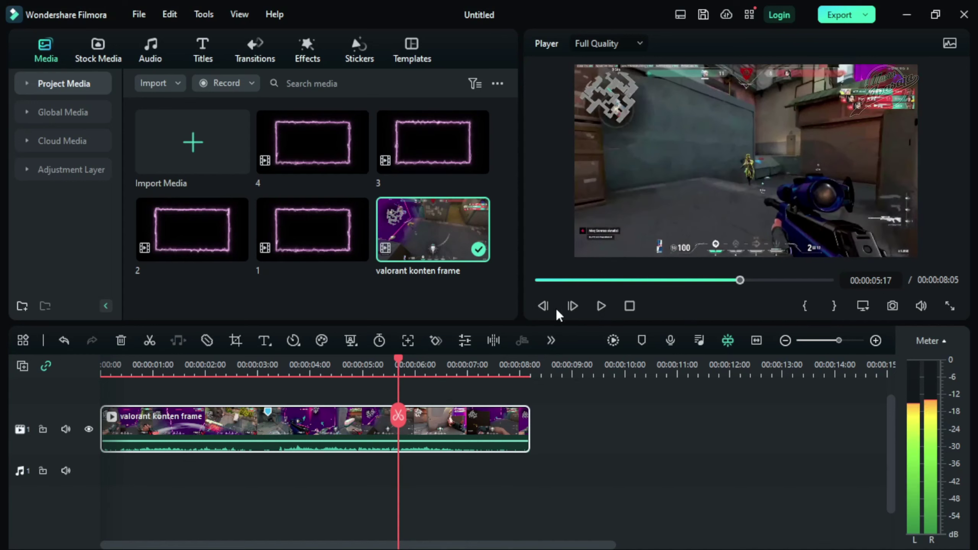
left_click(544, 306)
left_click(573, 306)
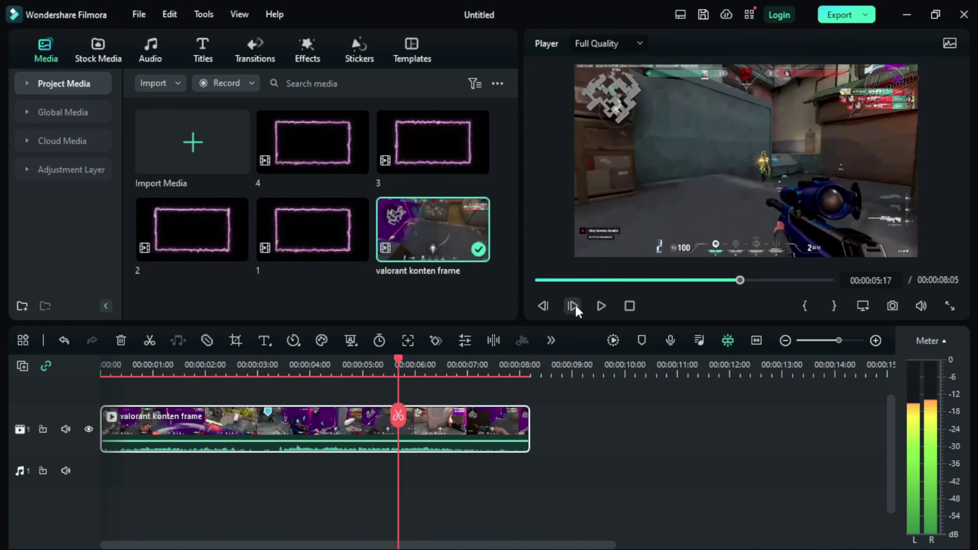
left_click(541, 309)
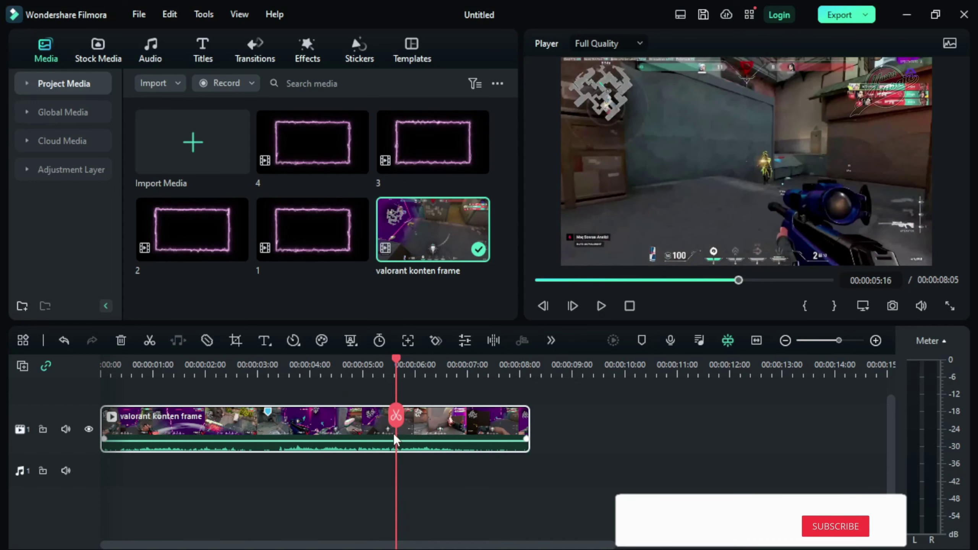
Open the mask settings of the gameplay clip and enlarge the preview to 50%, centred on the rifle
right_click(412, 429)
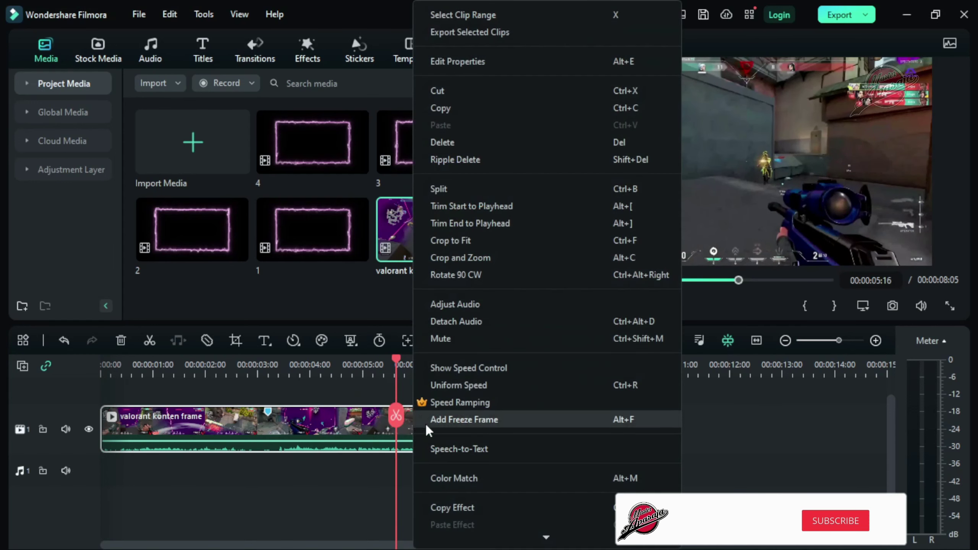
left_click(507, 59)
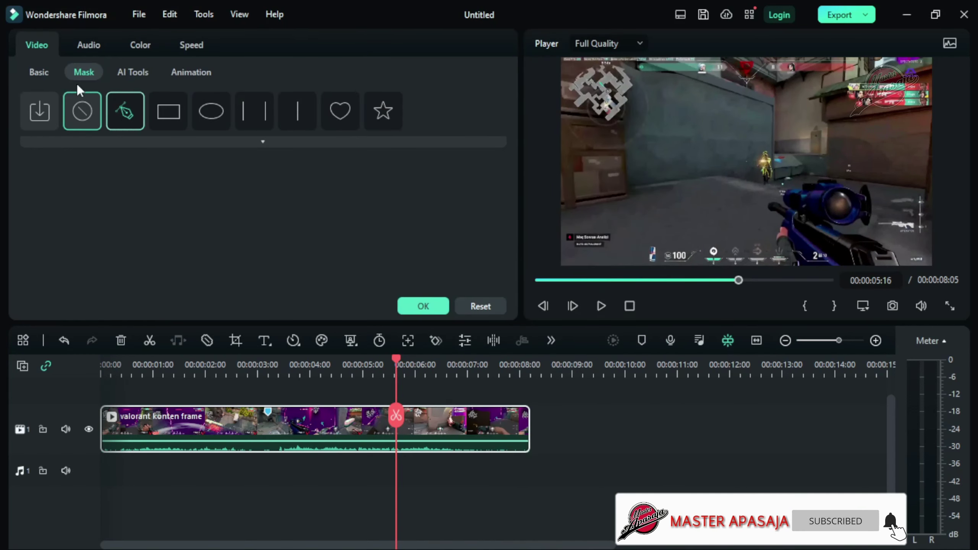
right_click(809, 196)
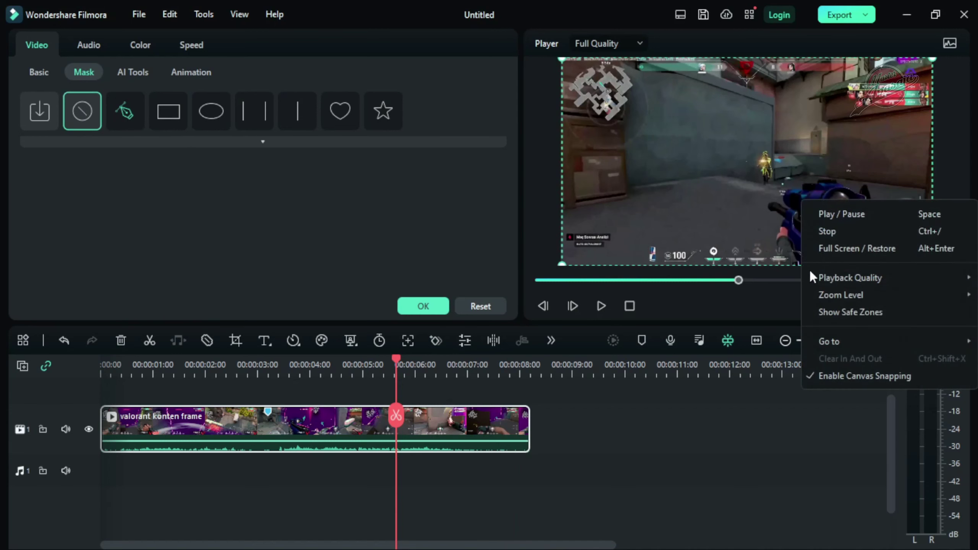
mouse_move(823, 295)
left_click(687, 345)
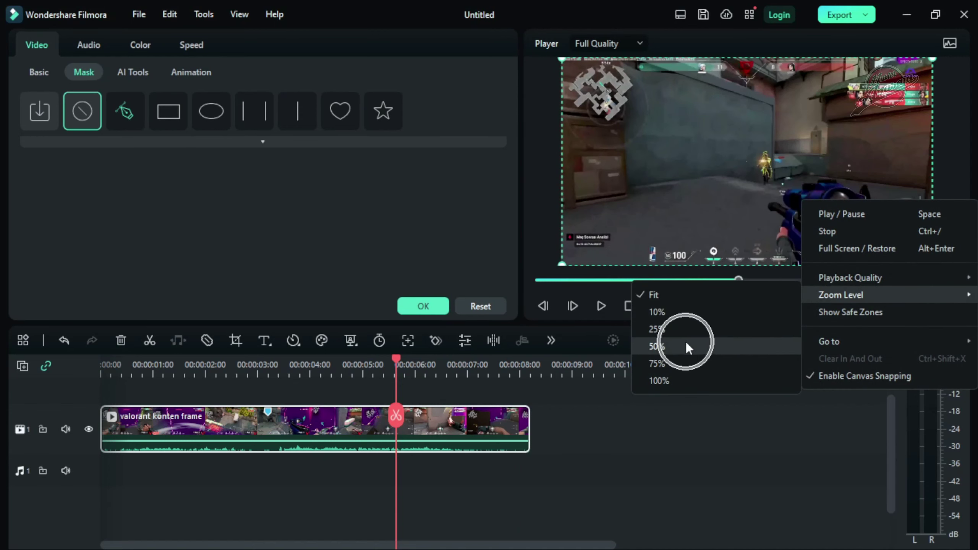
left_click_drag(595, 213, 605, 215)
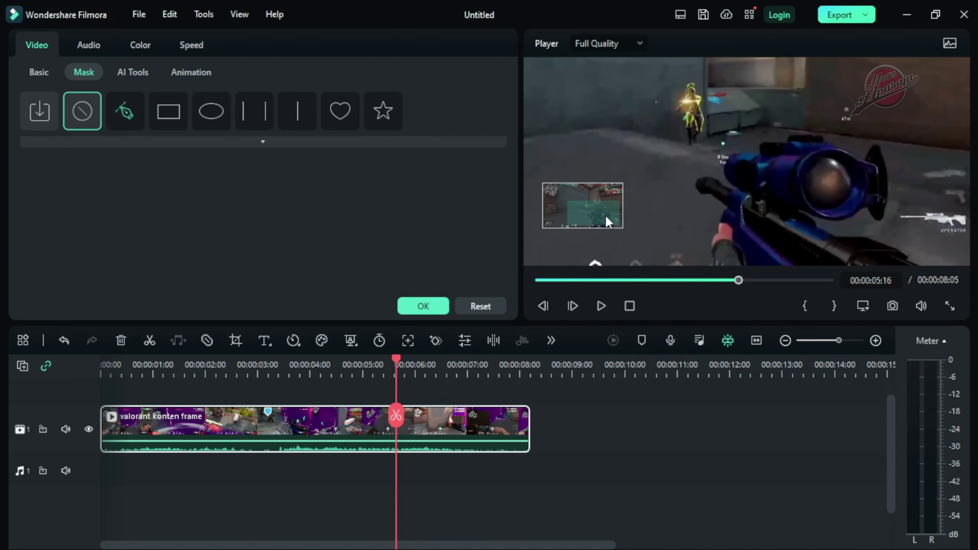
Trace a closed Draw Mask around the rifle and the hand holding it, and apply the mask to the clip
left_click(131, 108)
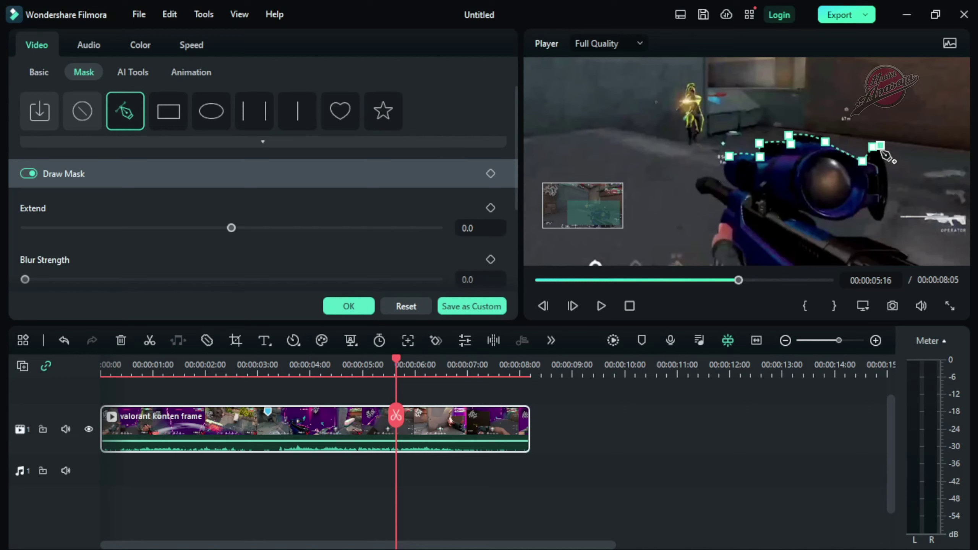
left_click_drag(881, 220, 871, 258)
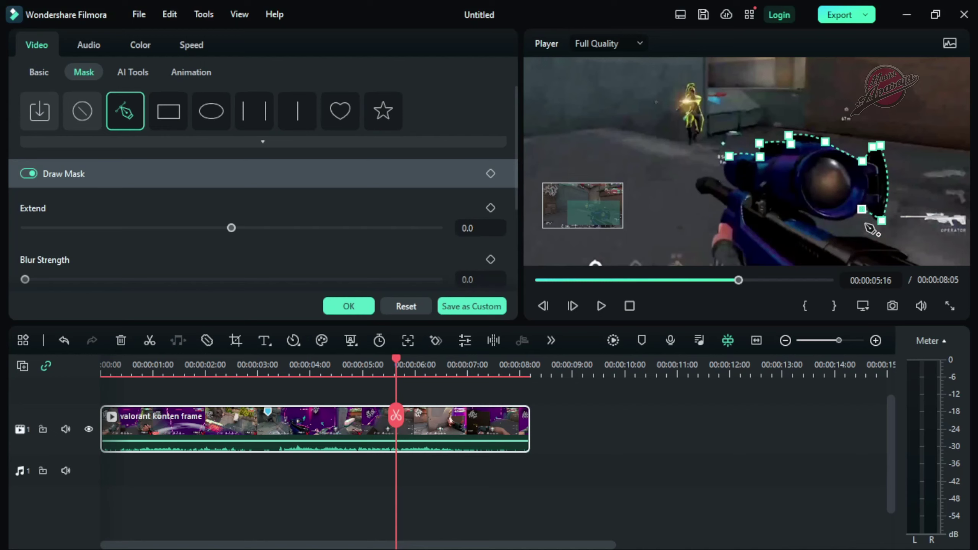
left_click(815, 216)
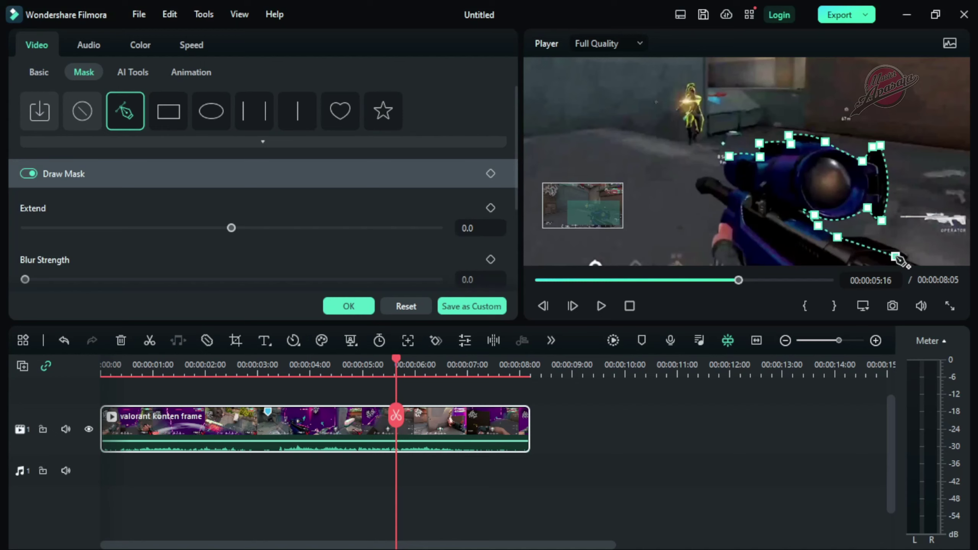
left_click_drag(894, 256, 928, 255)
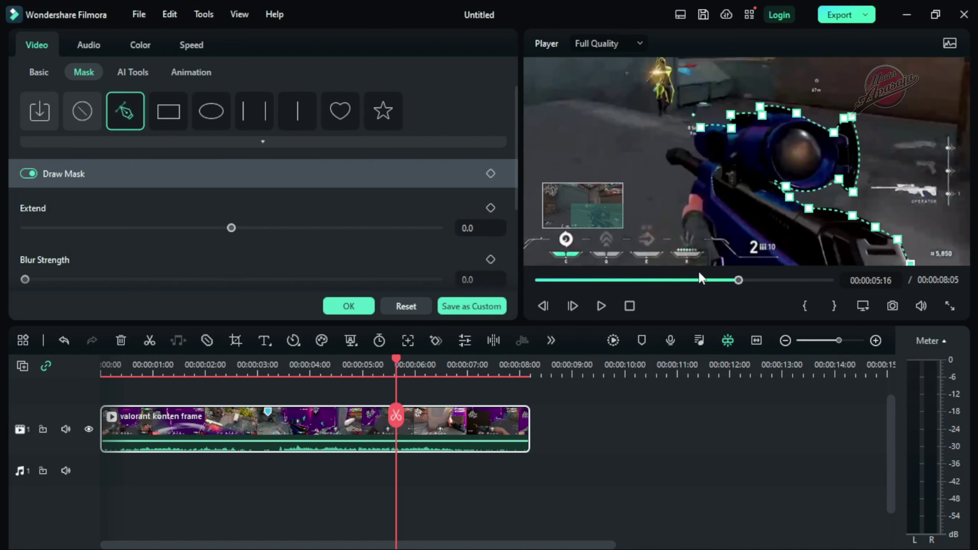
left_click(687, 264)
left_click(681, 216)
left_click(695, 178)
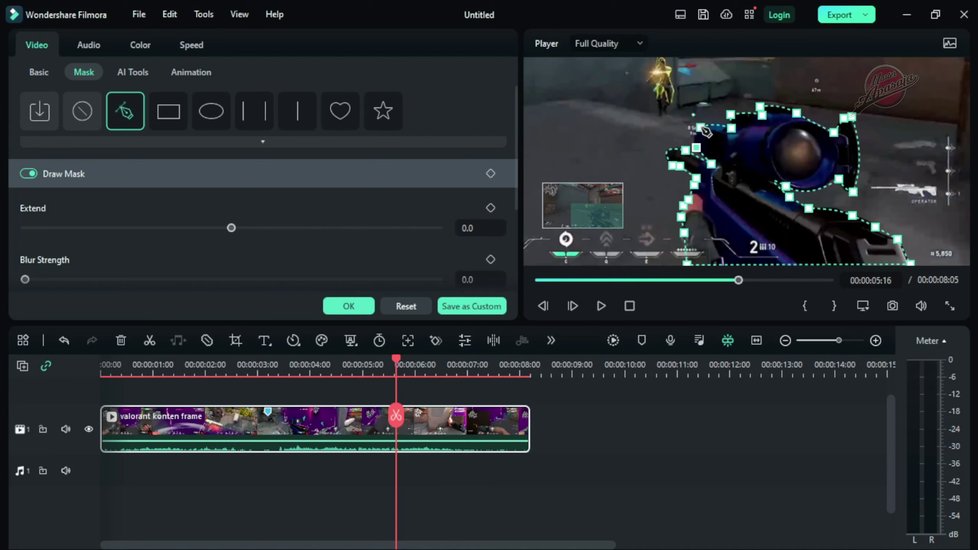
left_click(701, 127)
right_click(760, 193)
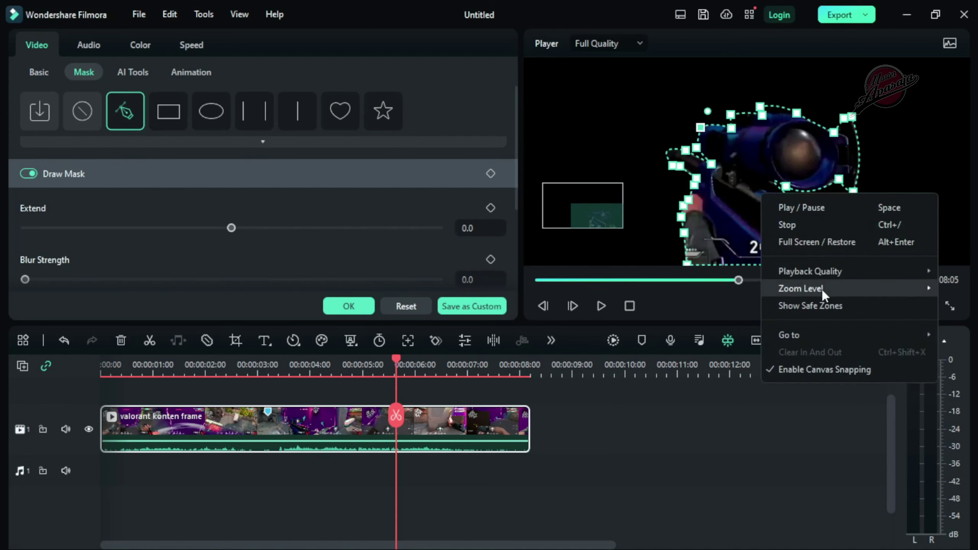
mouse_move(821, 289)
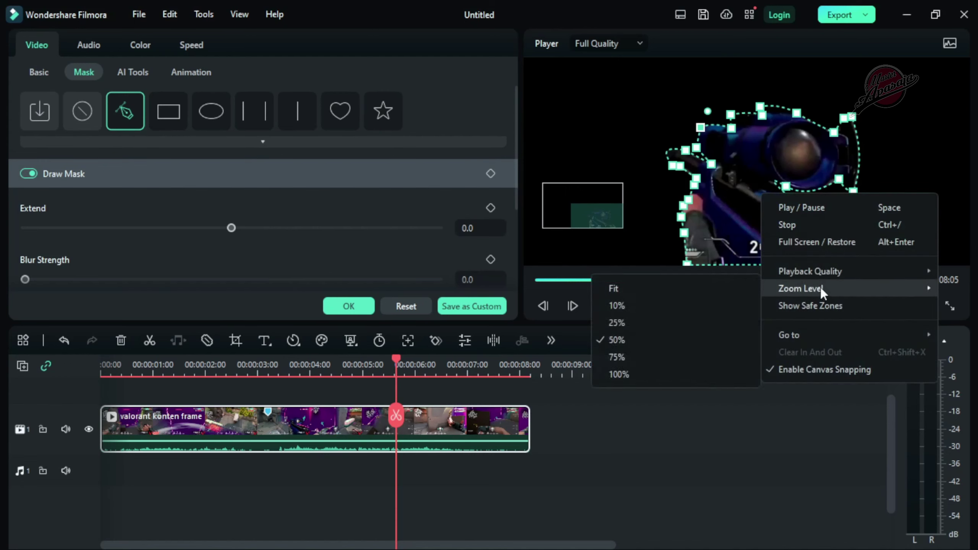
left_click(641, 292)
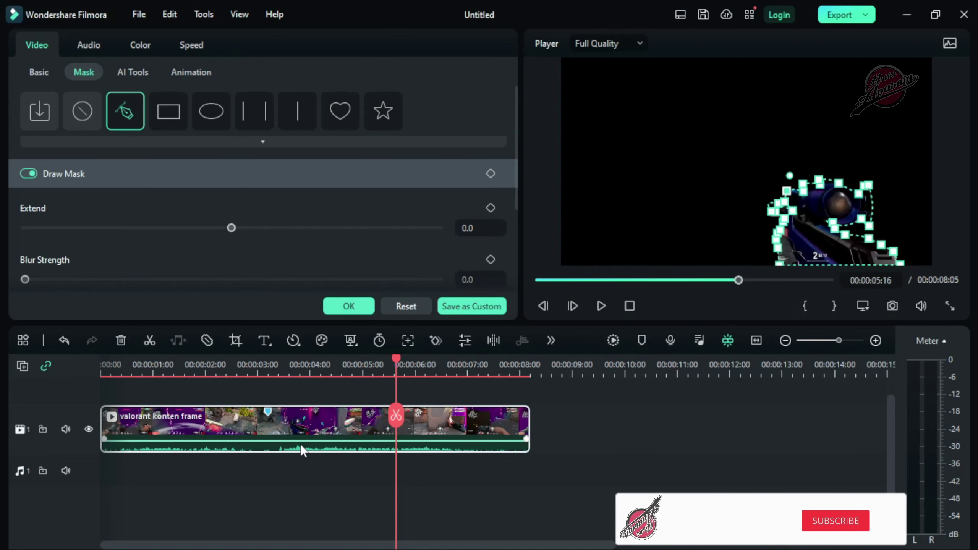
left_click(349, 306)
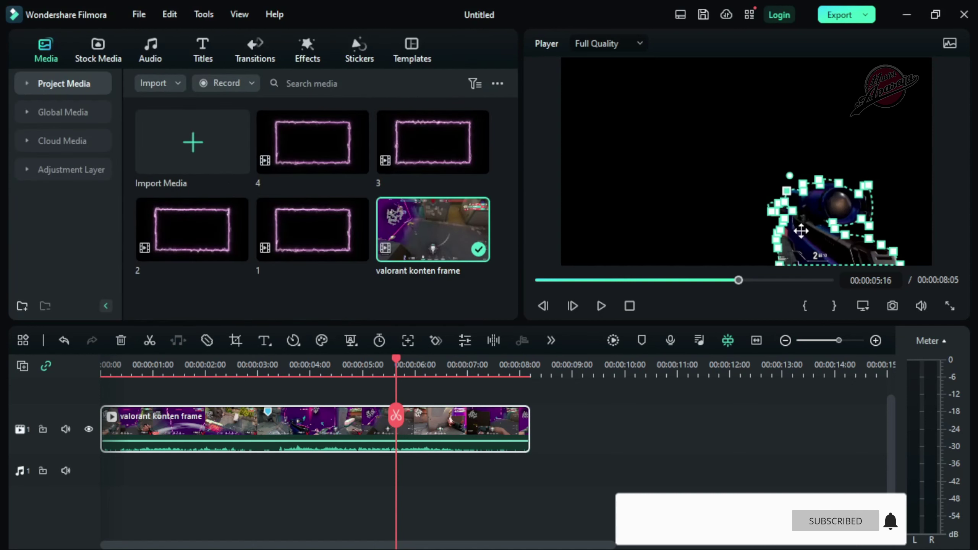
Save a PNG snapshot of the masked rifle frame and preview the image from the project media
left_click(892, 306)
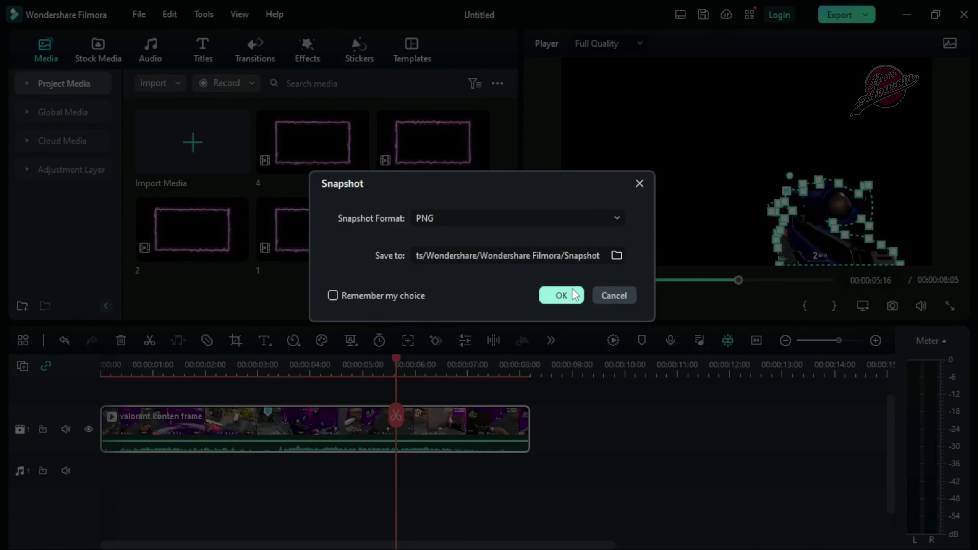
left_click(561, 295)
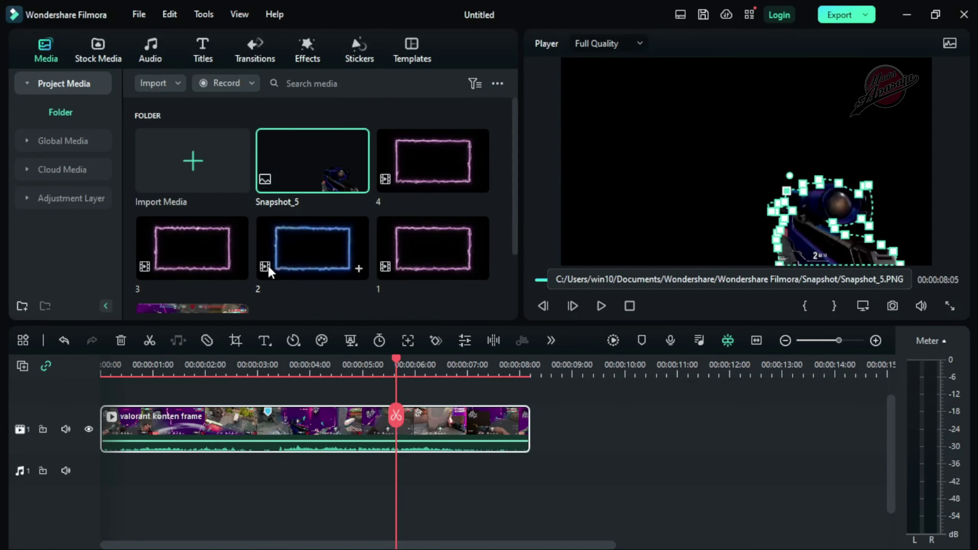
left_click(302, 180)
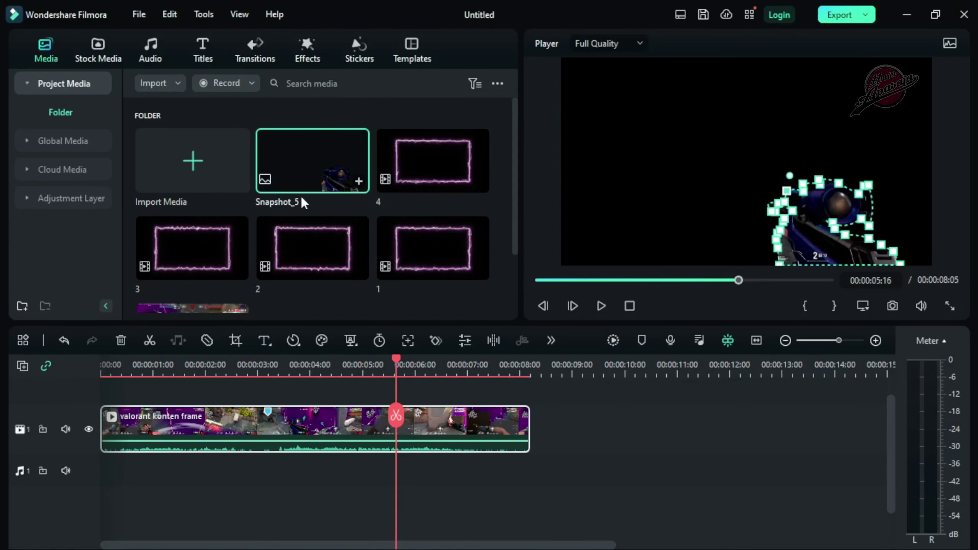
double_click(307, 178)
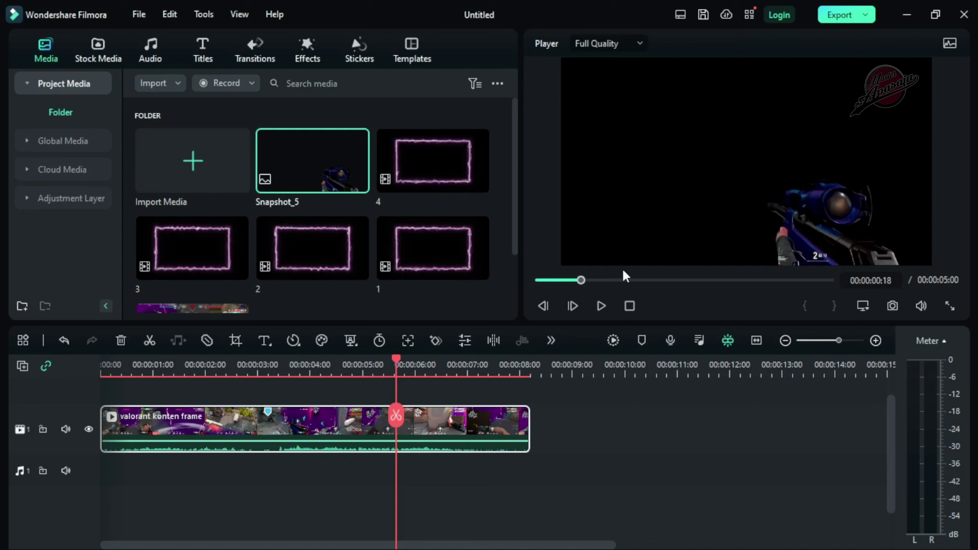
Split the gameplay clip at 00:00:05:16 and remove the Draw Mask from its first part
left_click(397, 426)
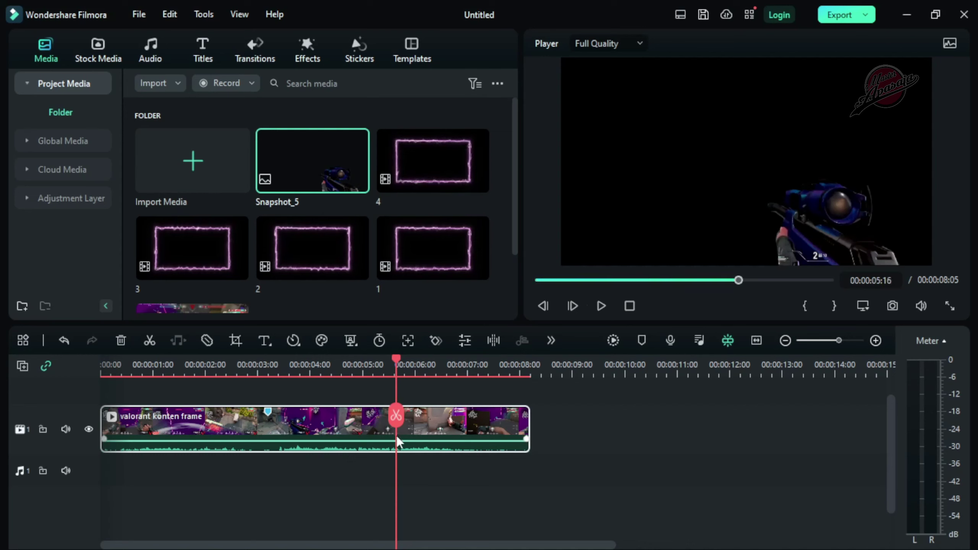
left_click(398, 418)
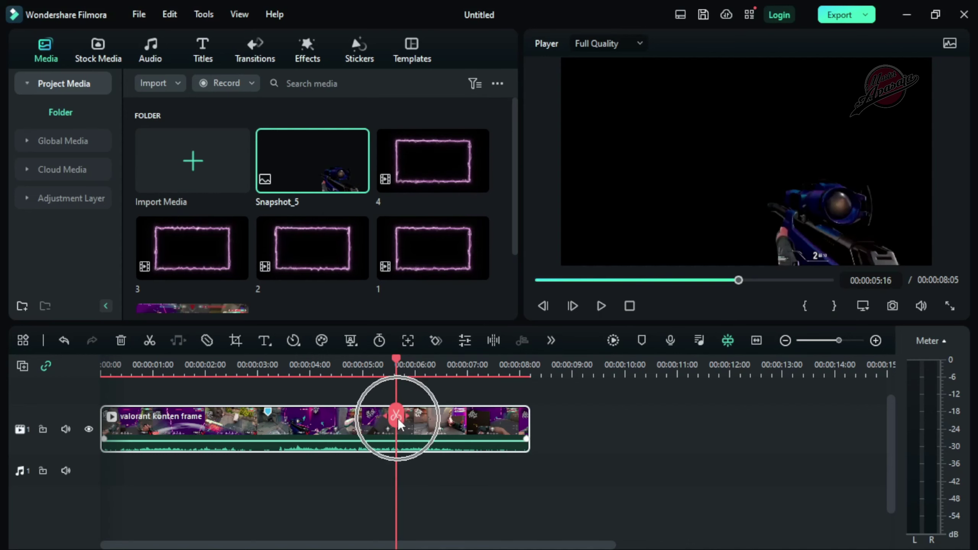
left_click(352, 365)
left_click(301, 430)
right_click(301, 429)
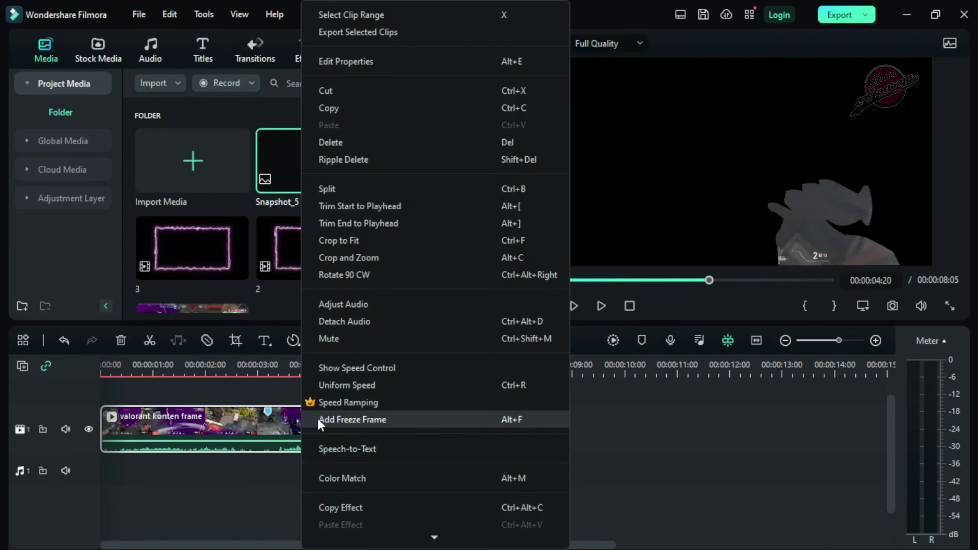
left_click(379, 61)
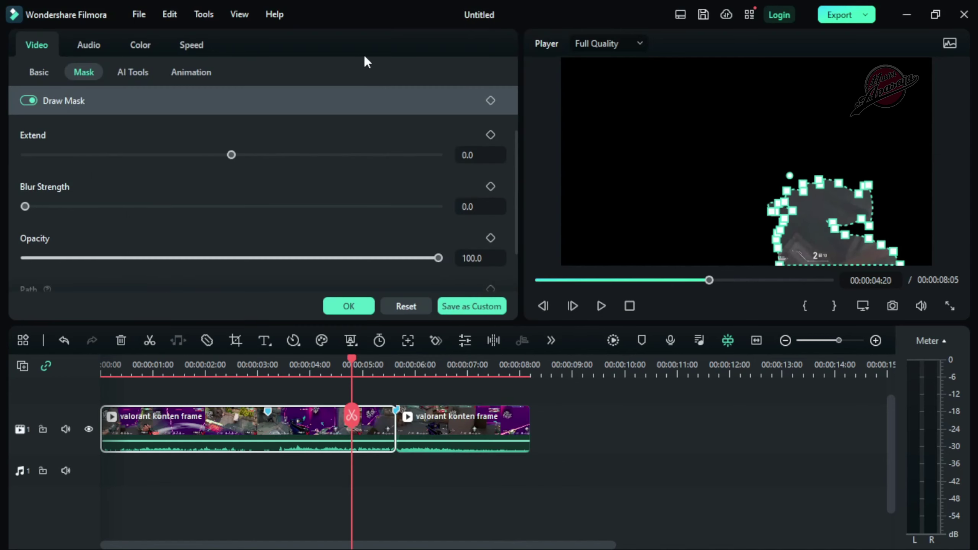
left_click(407, 306)
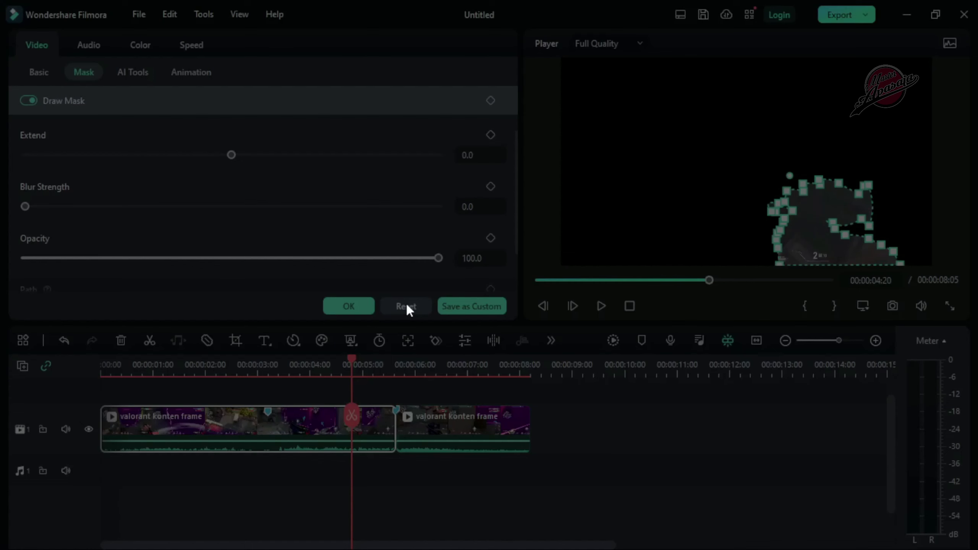
left_click(560, 289)
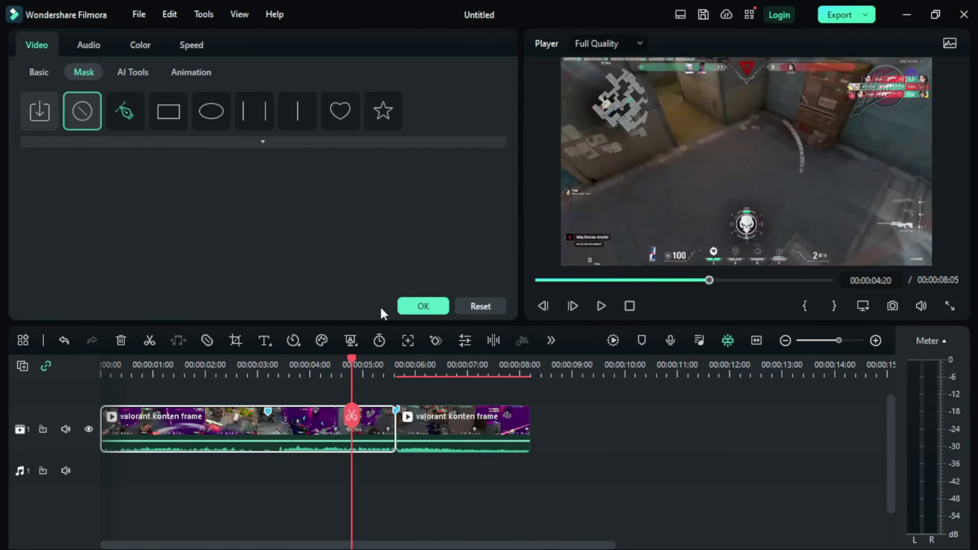
left_click(421, 303)
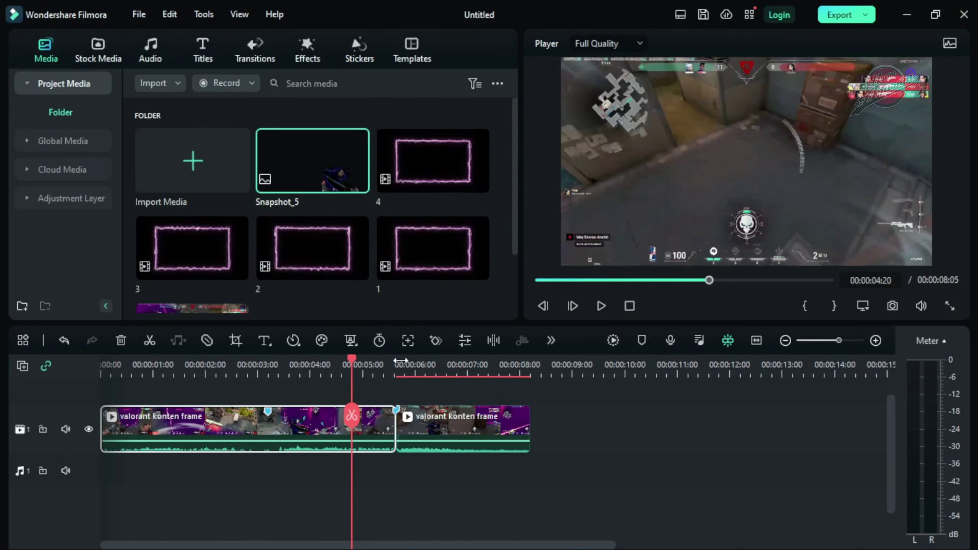
Remove the Draw Mask from the second part of the gameplay clip, after the cut
key("space")
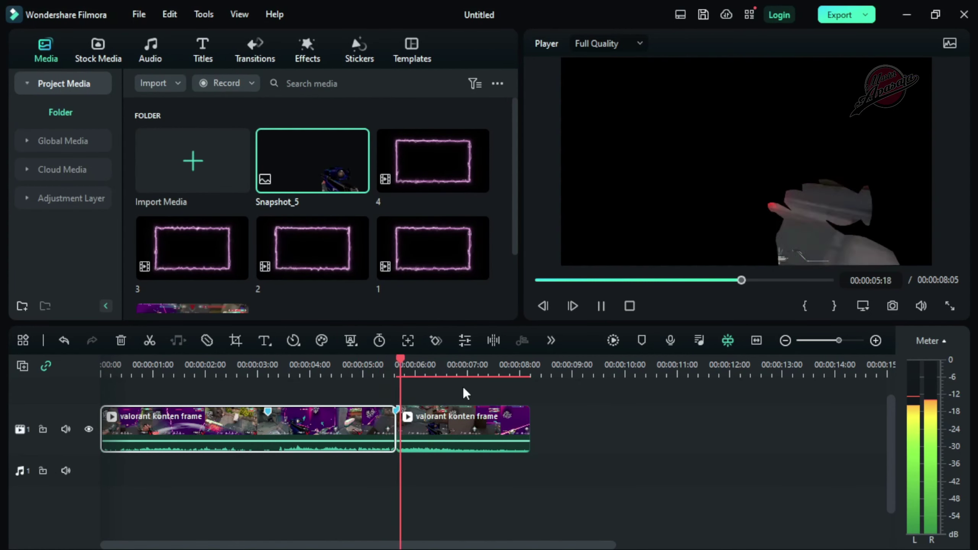
left_click(440, 428)
right_click(449, 428)
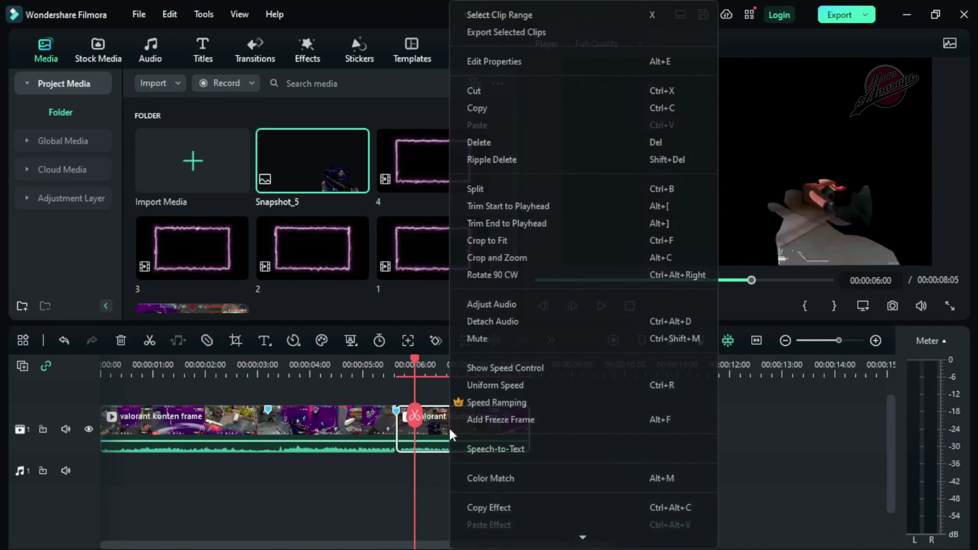
left_click(524, 66)
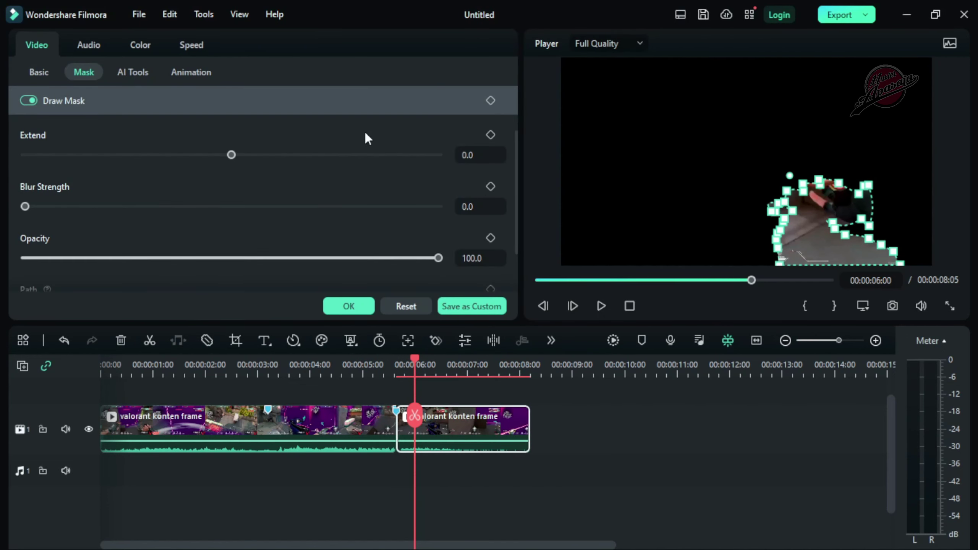
left_click(412, 307)
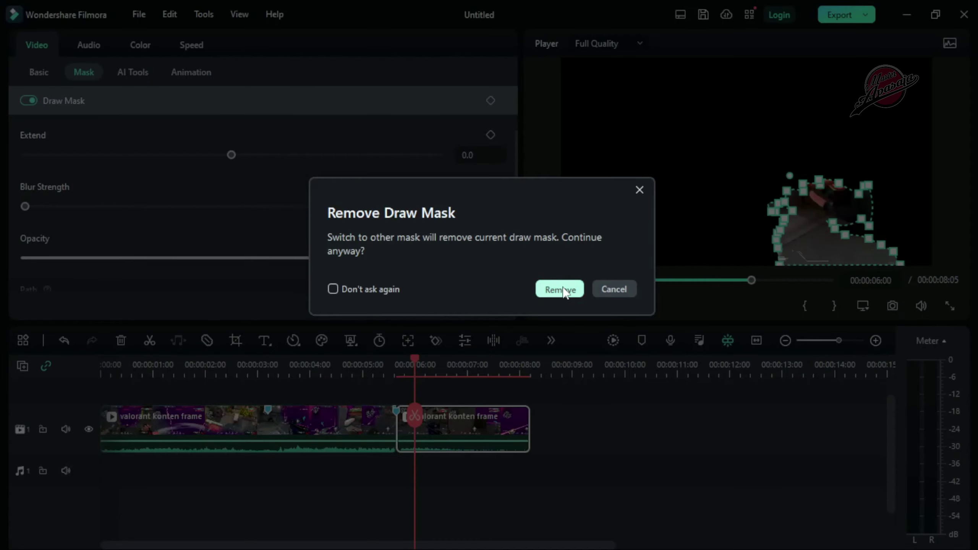
left_click(558, 288)
left_click(427, 306)
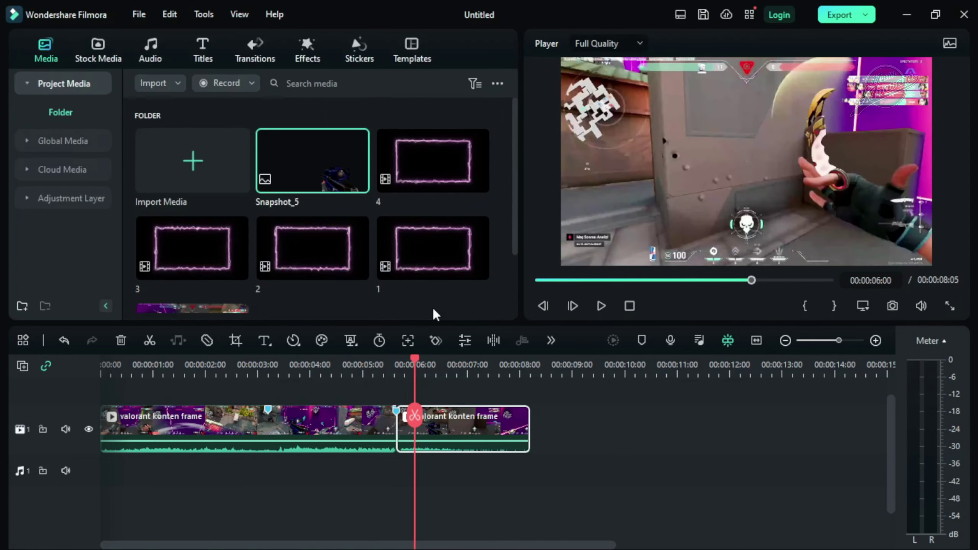
Play through the cut, go to the frame at 00:00:05:17 and save an unmasked PNG snapshot of it
left_click(351, 359)
key("space")
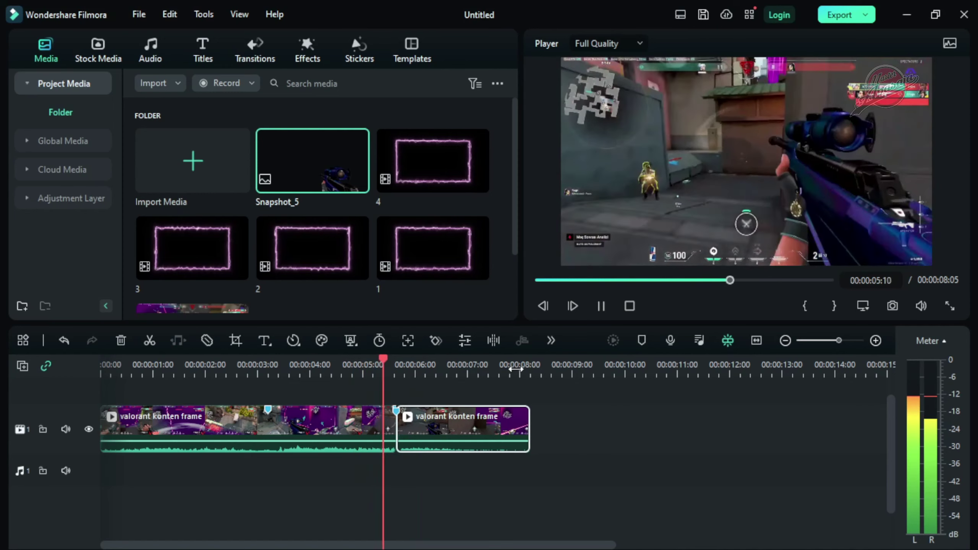
key("space")
left_click_drag(404, 361, 395, 361)
scroll(426, 372, "up", 5)
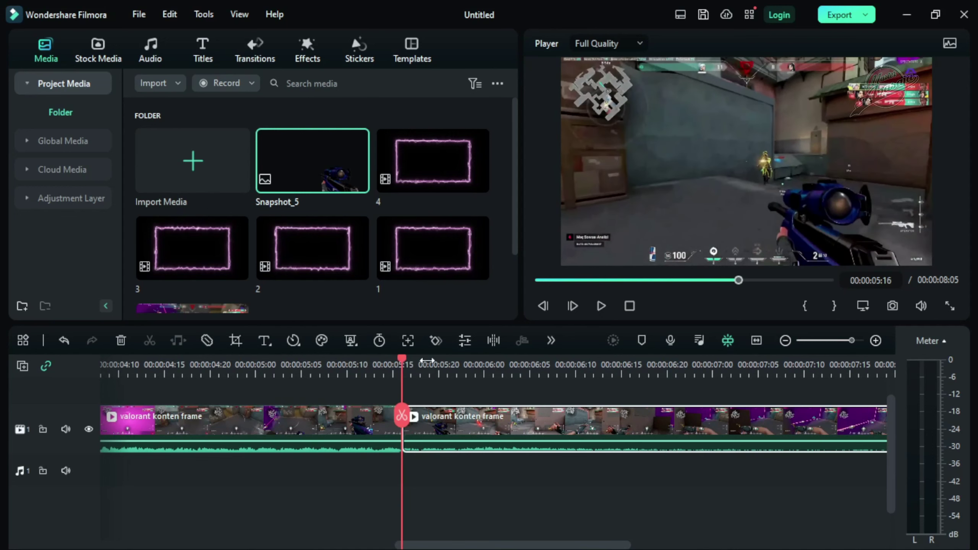
left_click(576, 305)
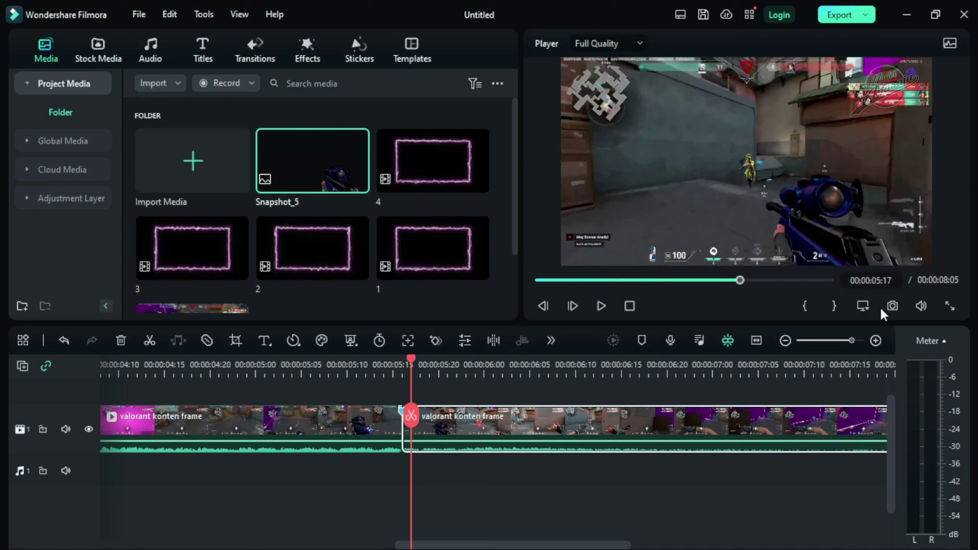
left_click(892, 304)
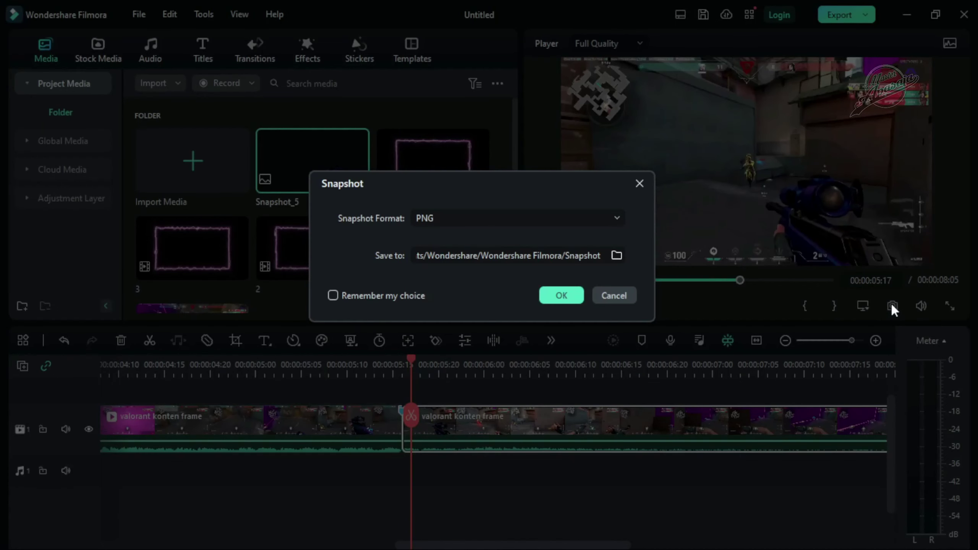
left_click(553, 296)
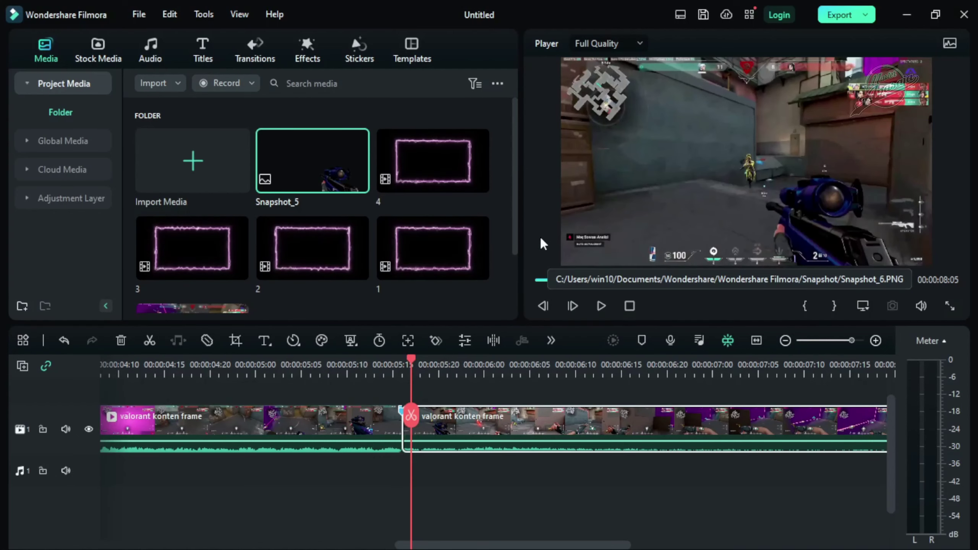
Insert the still image Snapshot_6 at 00:00:05:16, between the two parts of the gameplay clip
scroll(510, 365, "down", 2)
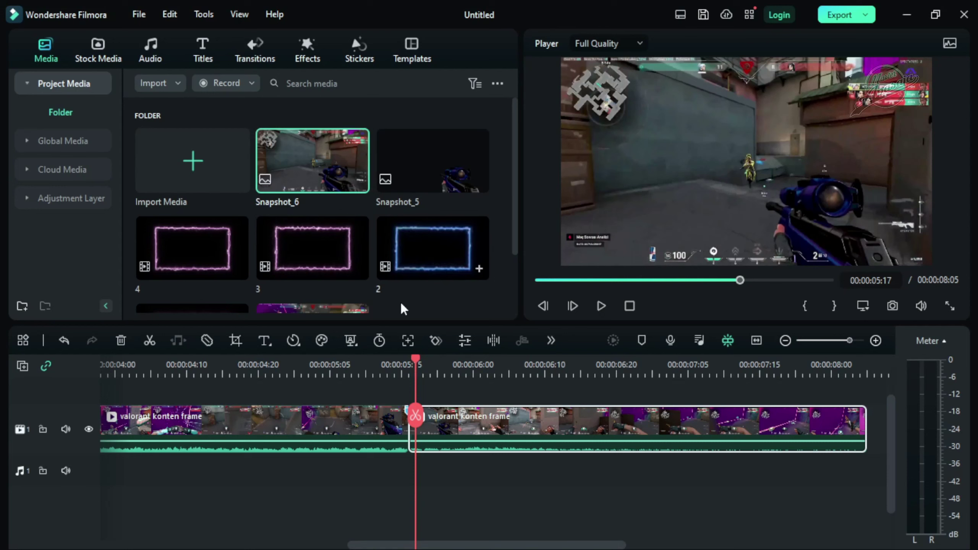
left_click(313, 176)
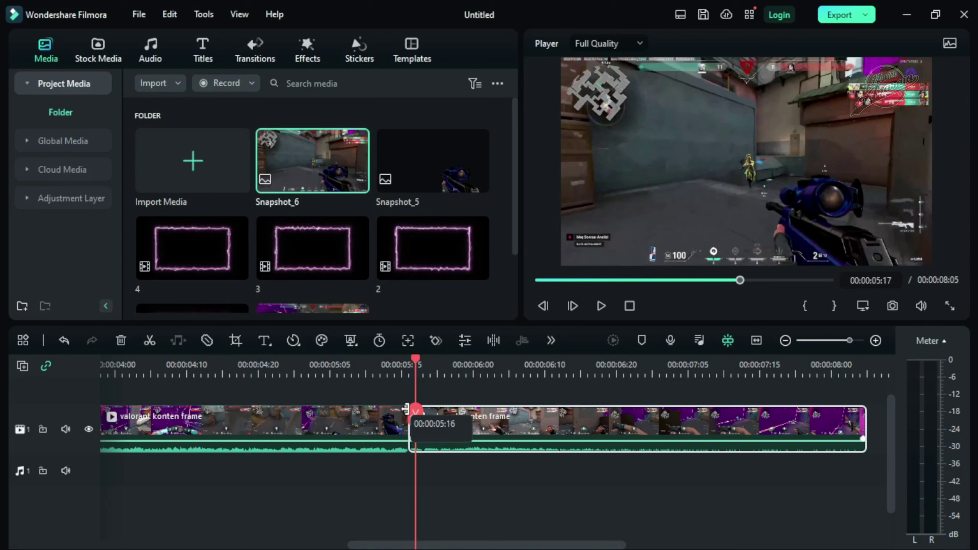
left_click_drag(415, 359, 322, 362)
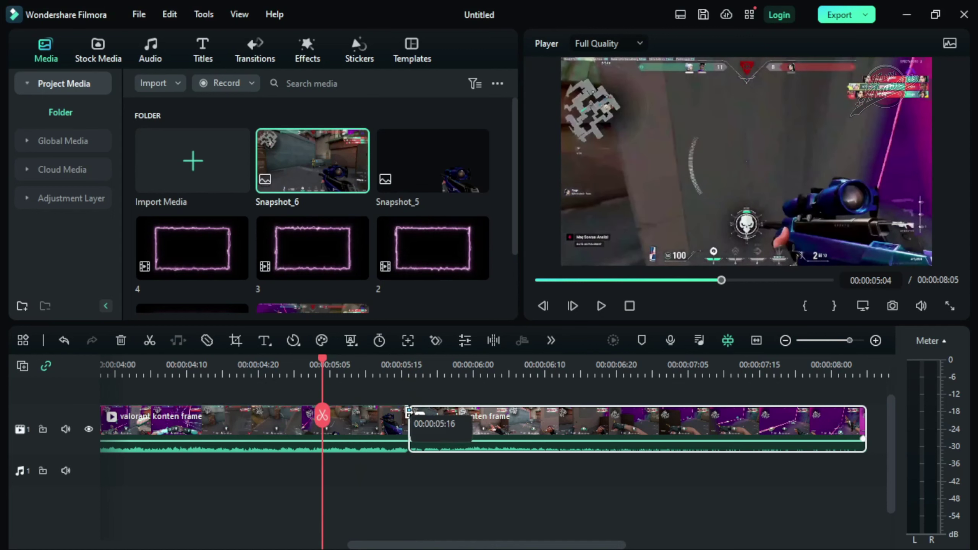
left_click(407, 411)
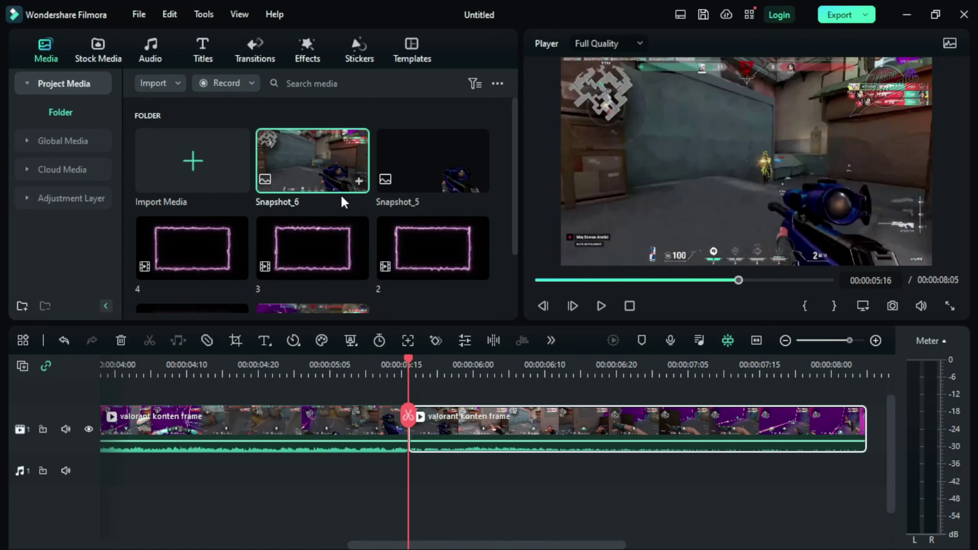
left_click(359, 182)
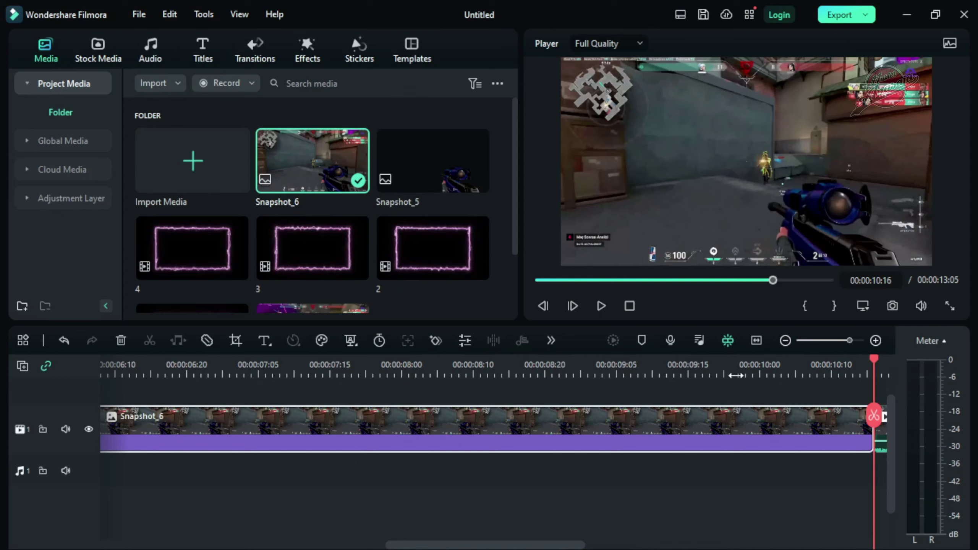
Place neon frame video 2 on the track above Snapshot_6 and trim it to the still's length
left_click_drag(729, 365, 531, 371)
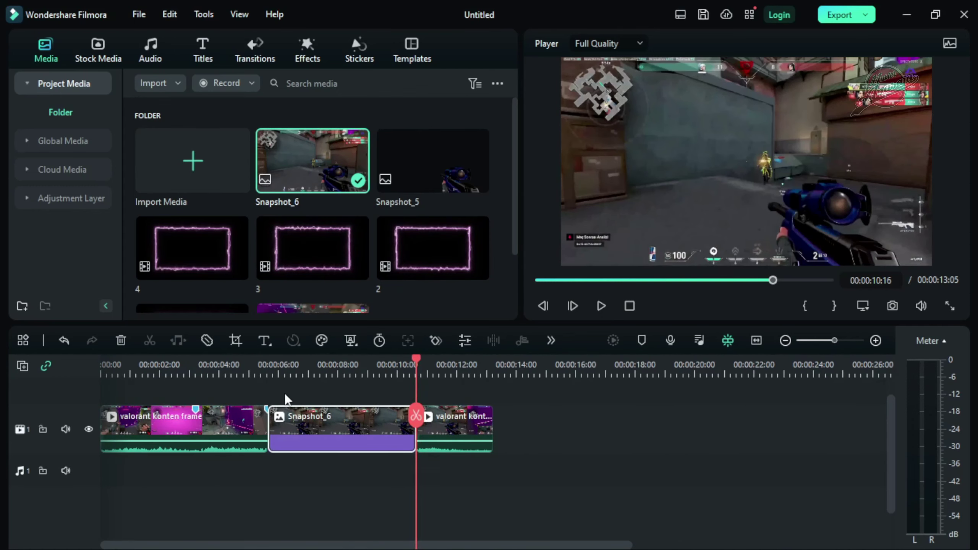
left_click(258, 368)
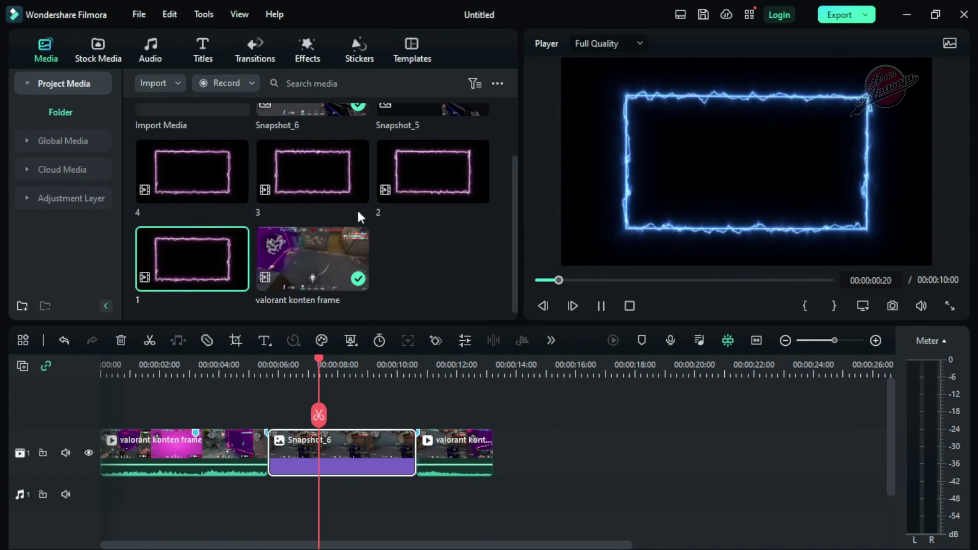
left_click(464, 178)
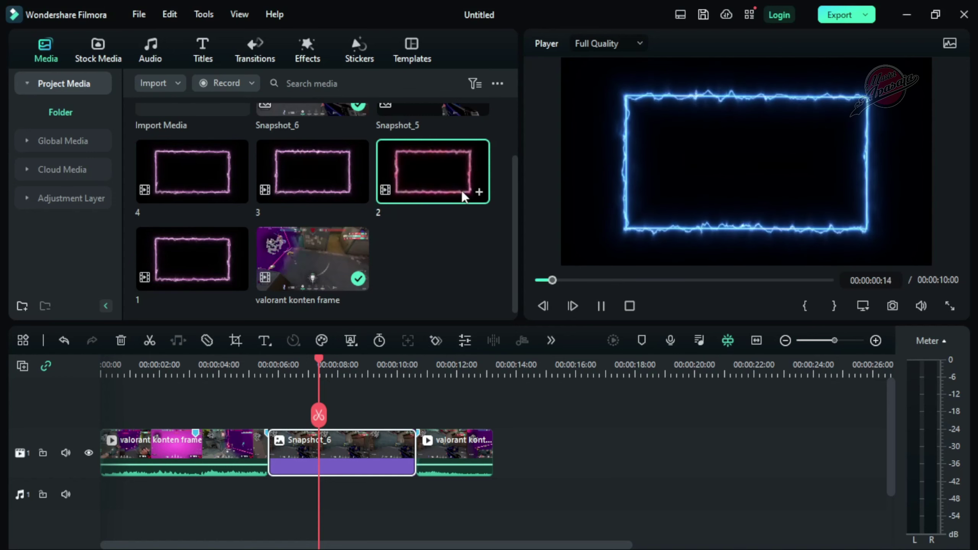
left_click_drag(440, 186, 322, 412)
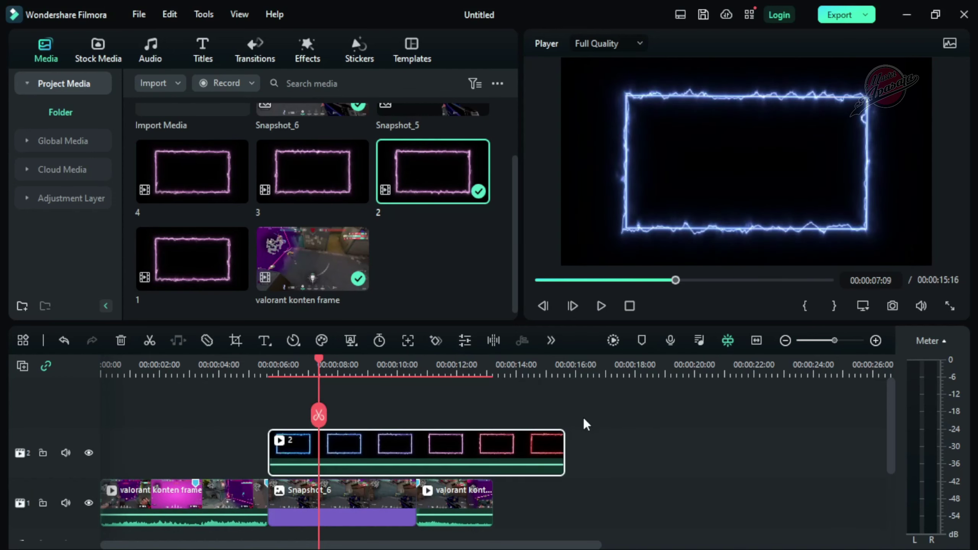
left_click_drag(560, 441, 415, 441)
Set the blend mode of frame clip 2 to Lighten and confirm the clip's properties
left_click(264, 369)
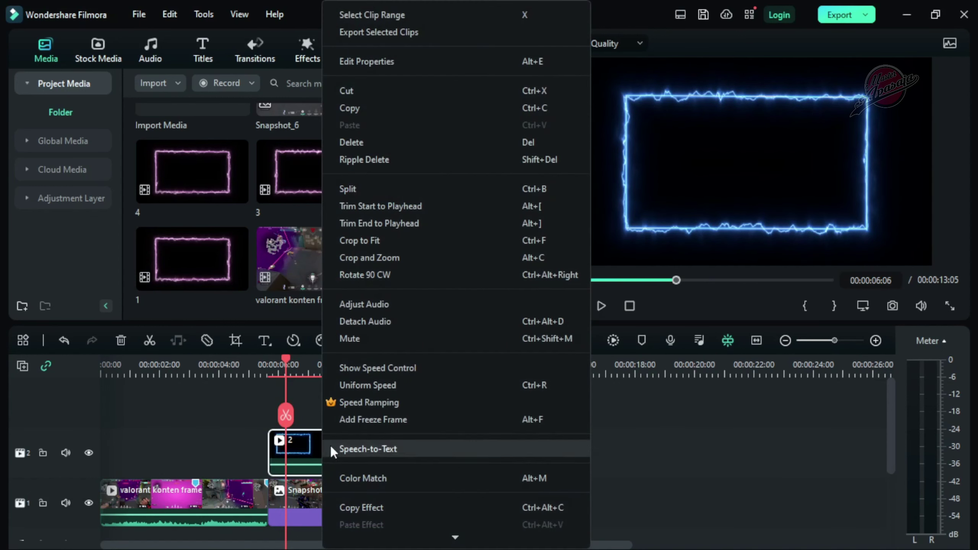
left_click(407, 65)
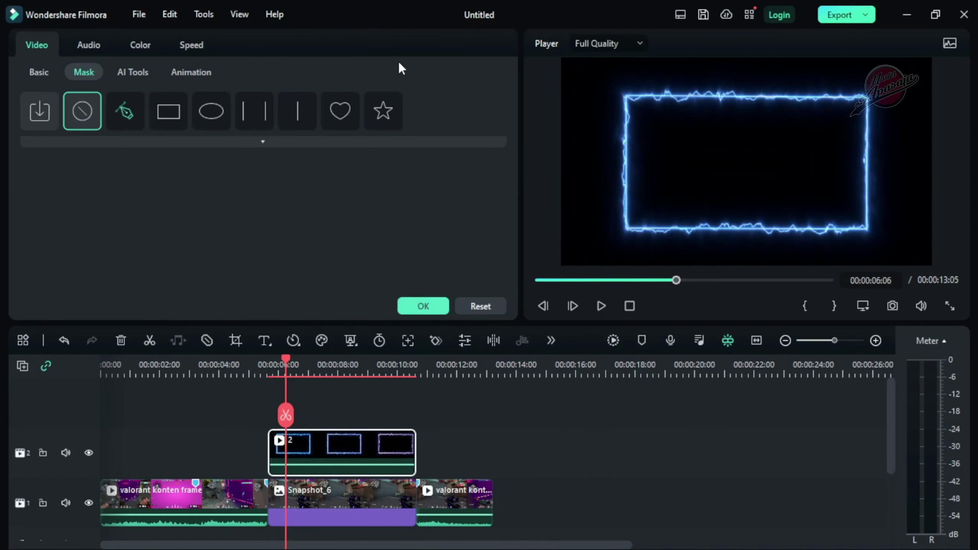
left_click(38, 73)
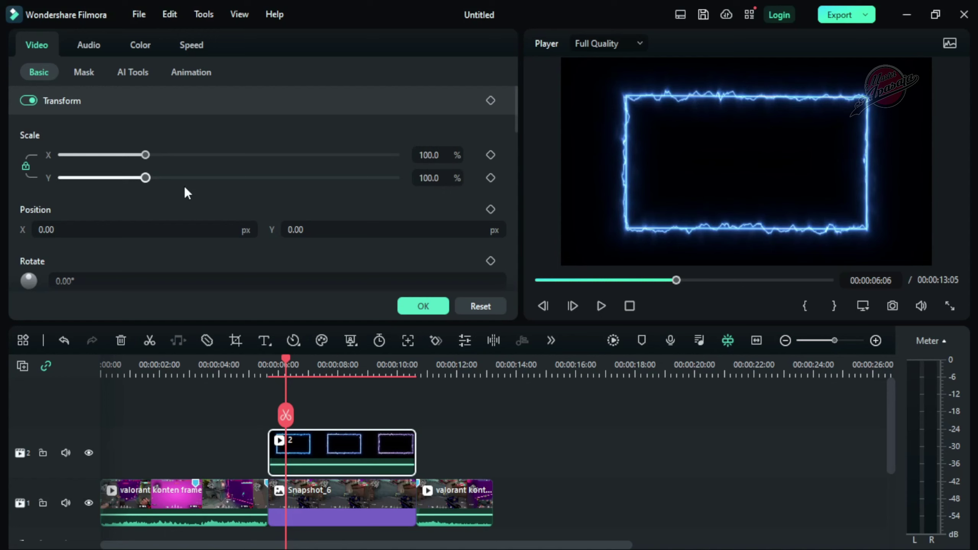
scroll(184, 186, "down", 5)
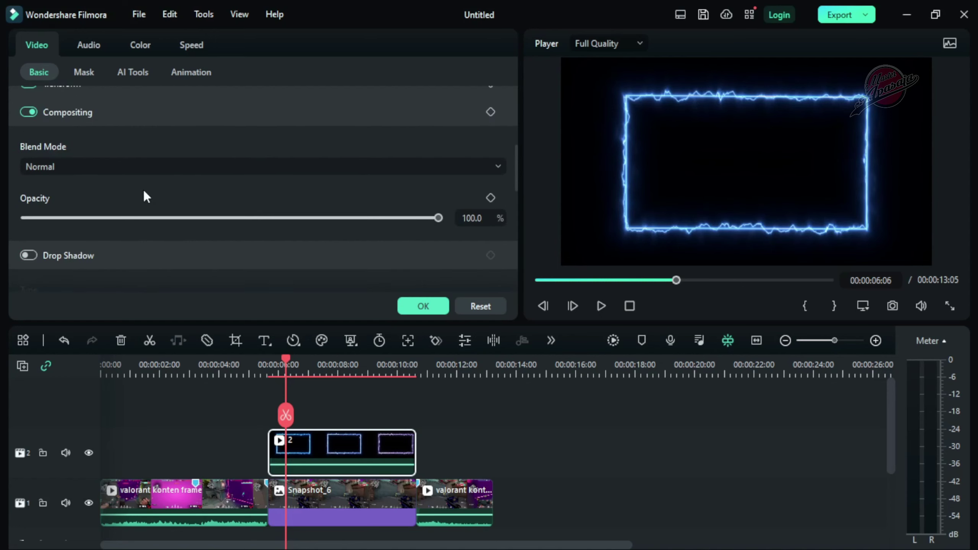
left_click(169, 166)
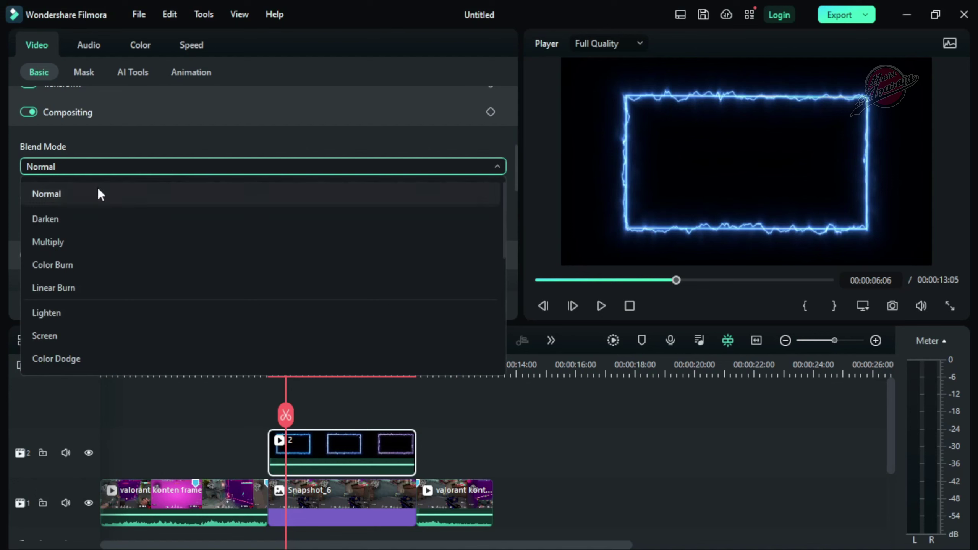
left_click(113, 312)
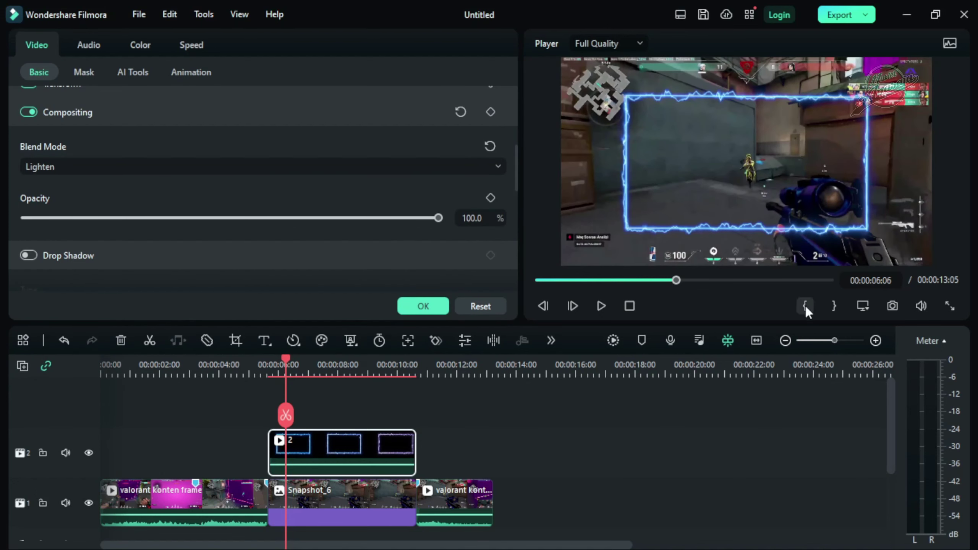
left_click(423, 306)
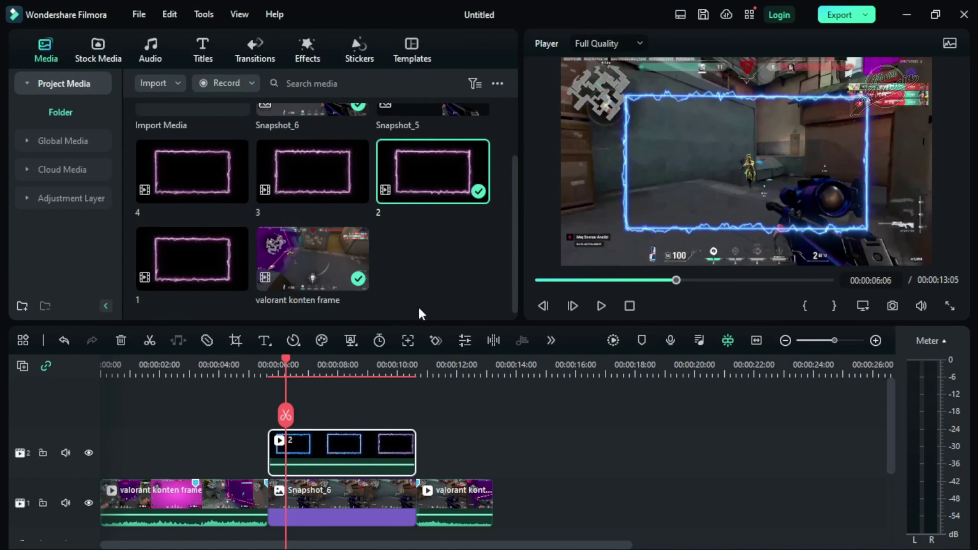
Crop frame clip 2 at 16:9 to 853 x 480 around the neon border and apply the crop
left_click(256, 369)
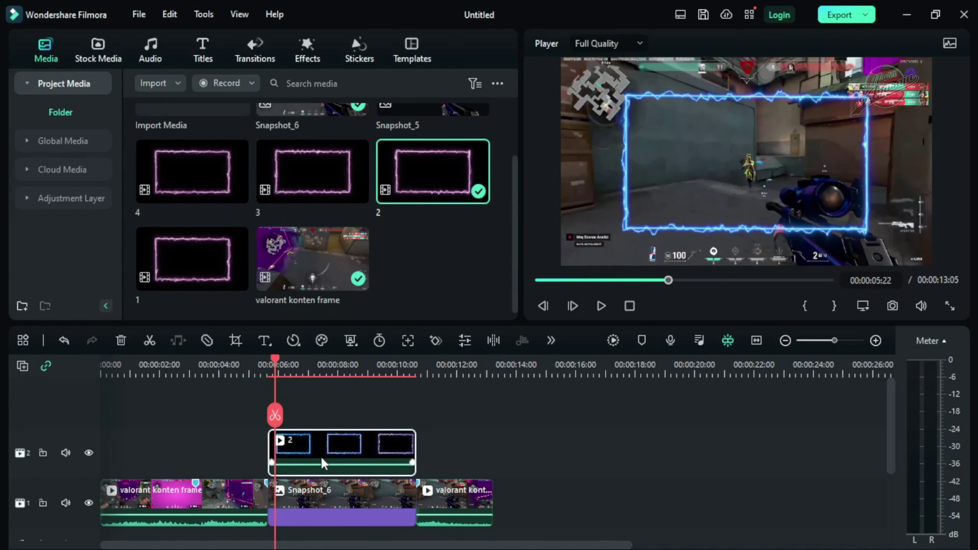
right_click(330, 448)
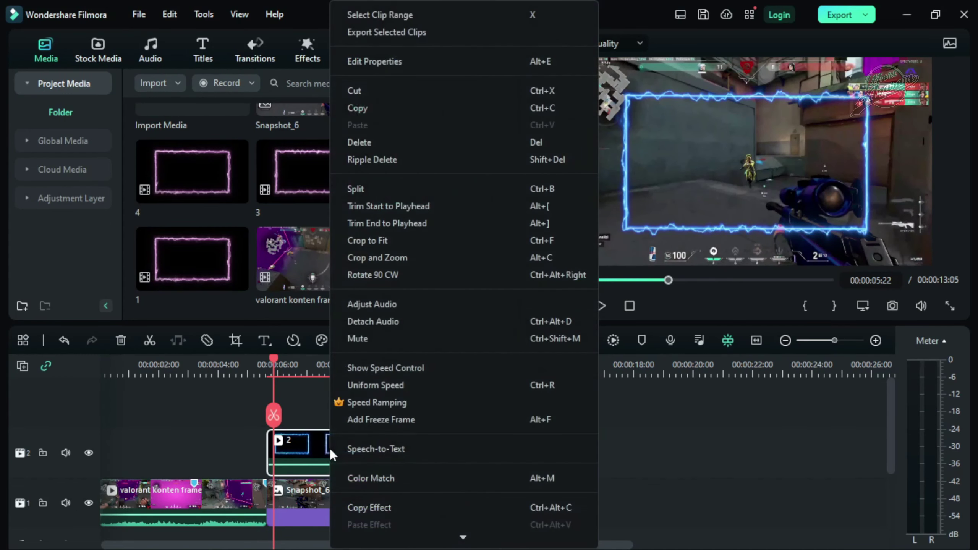
left_click(389, 255)
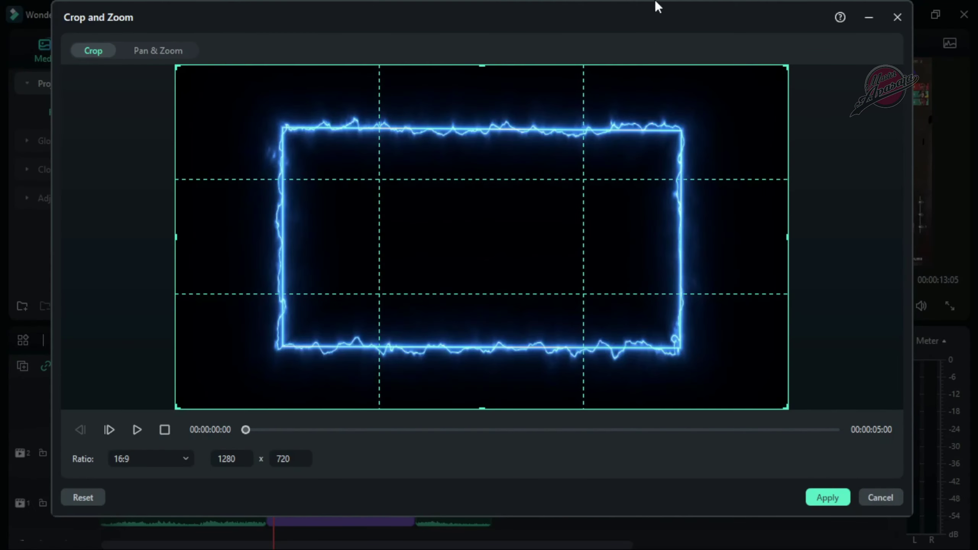
left_click_drag(176, 67, 275, 103)
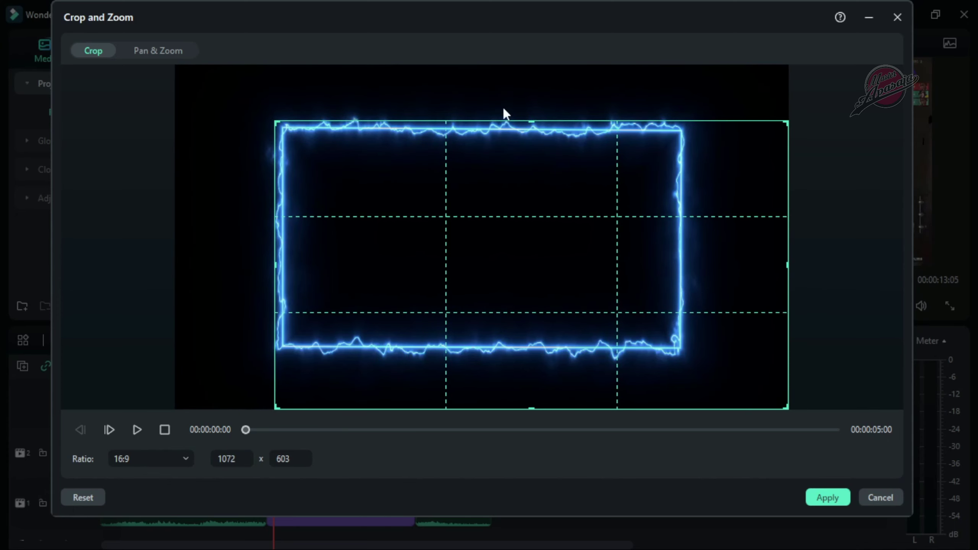
left_click_drag(785, 407, 682, 353)
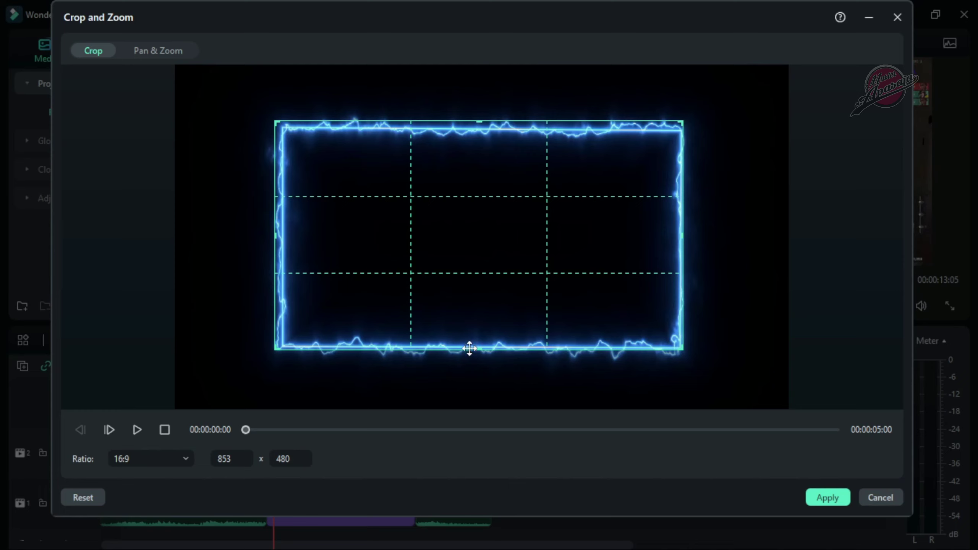
left_click_drag(573, 302, 577, 305)
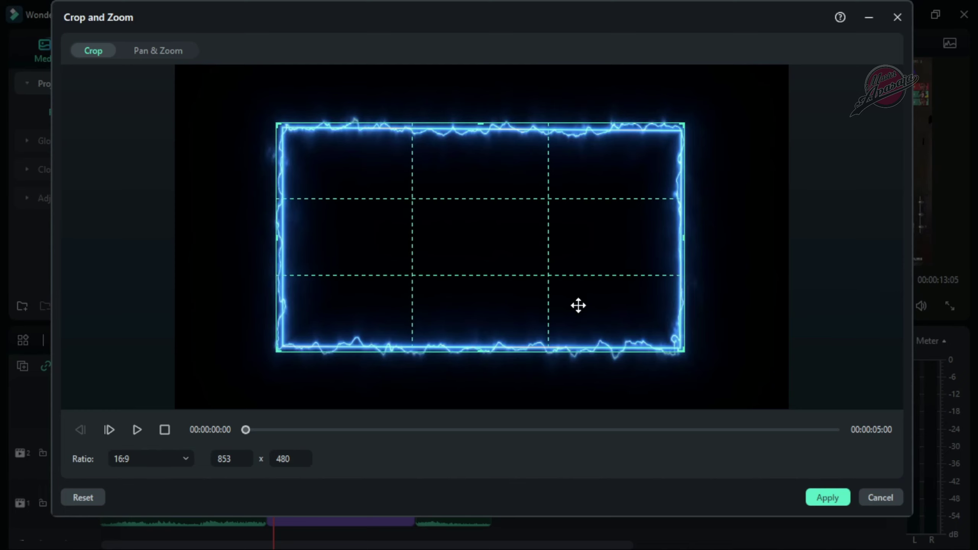
left_click(827, 498)
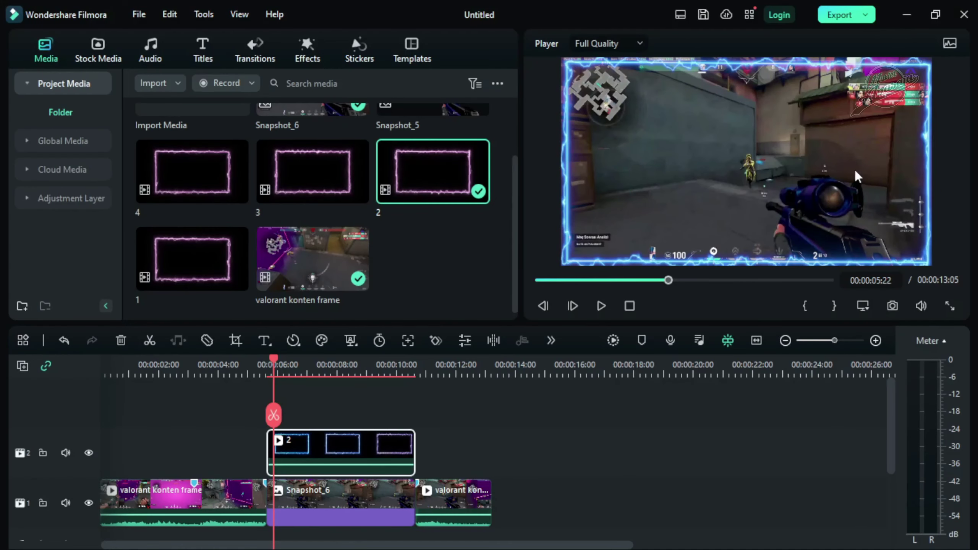
Play the cropped frame briefly, go to 00:00:05:17 and add a Transform keyframe to Snapshot_6 there
left_click_drag(271, 368, 260, 368)
key("space")
key("space")
scroll(458, 456, "up", 1, "ctrl")
scroll(458, 457, "down", 2)
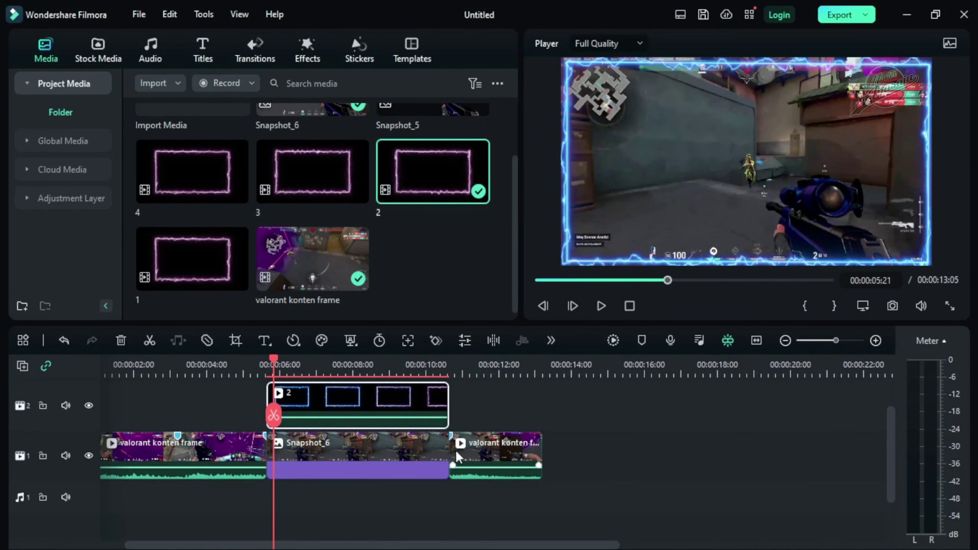
left_click(332, 455)
key("Left")
key("Left")
key("Left")
key("Left")
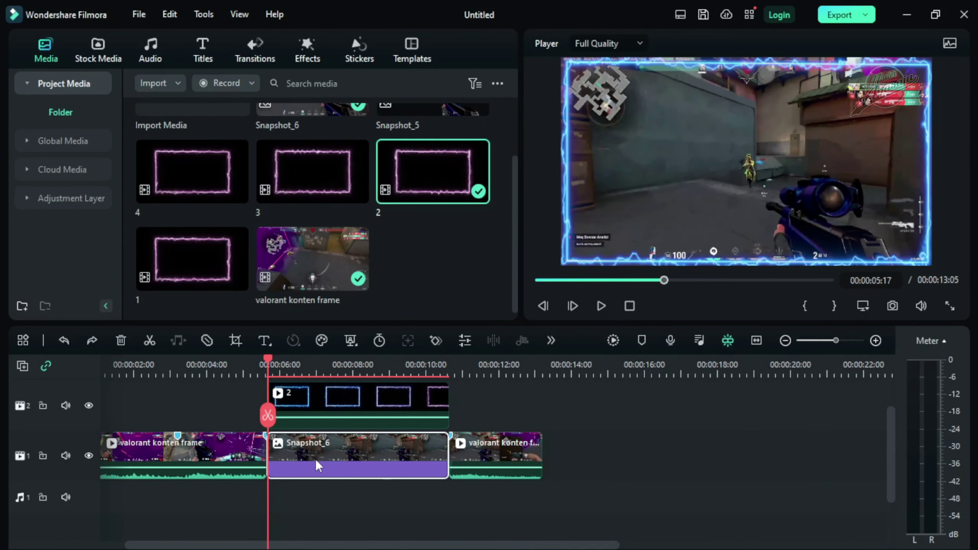
left_click(314, 457)
right_click(313, 457)
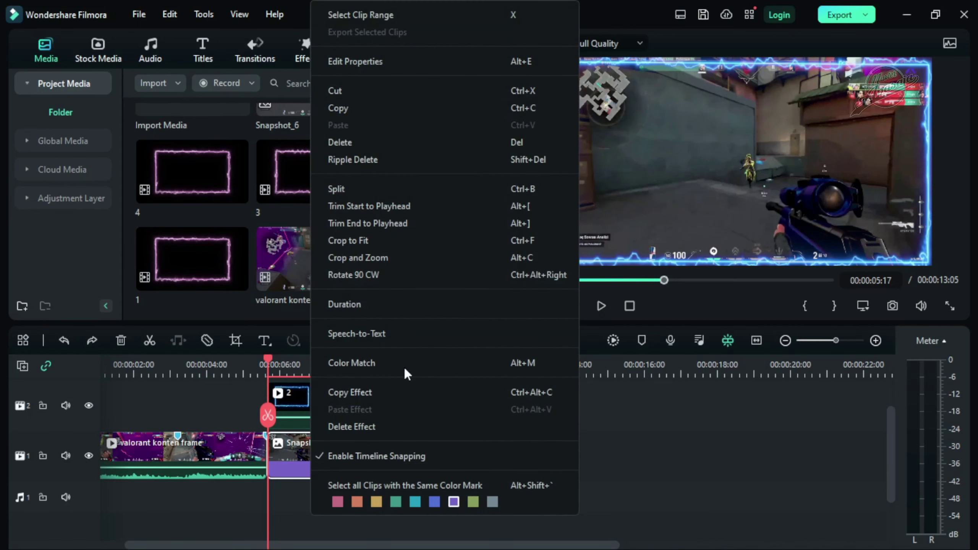
left_click(386, 60)
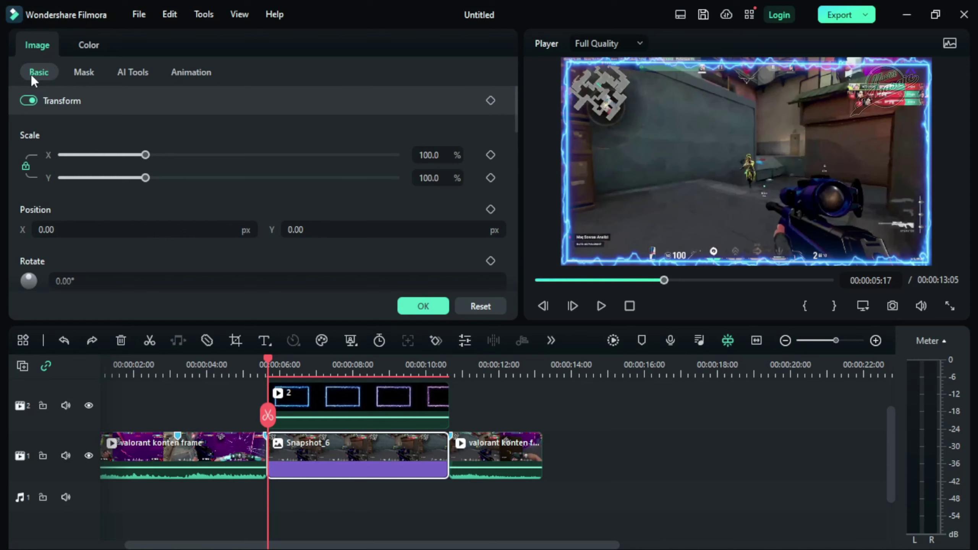
left_click(491, 101)
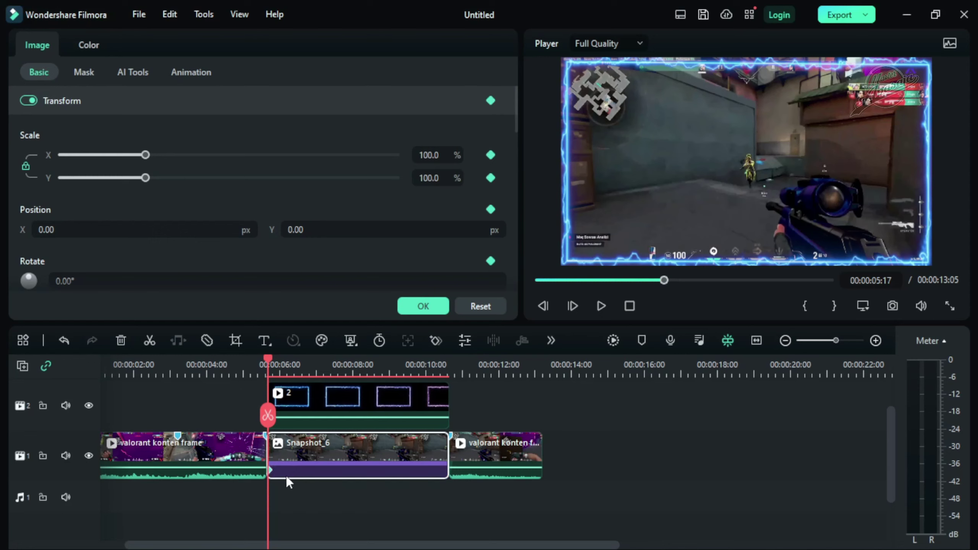
left_click(271, 470)
Add a second Transform keyframe to Snapshot_6 at 00:00:06:24 with its scale set to 57%, and confirm the properties
left_click_drag(269, 359, 315, 373)
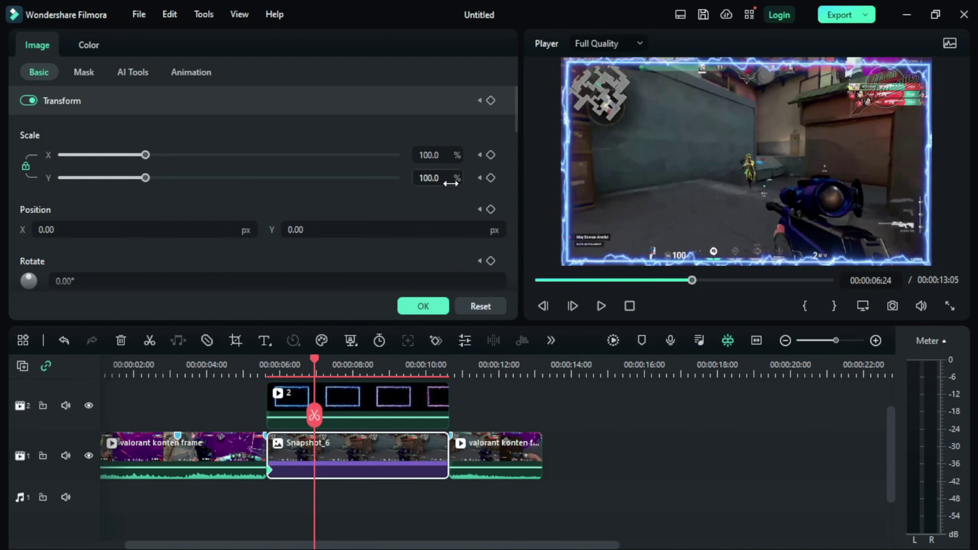
left_click(491, 102)
left_click_drag(441, 178, 403, 197)
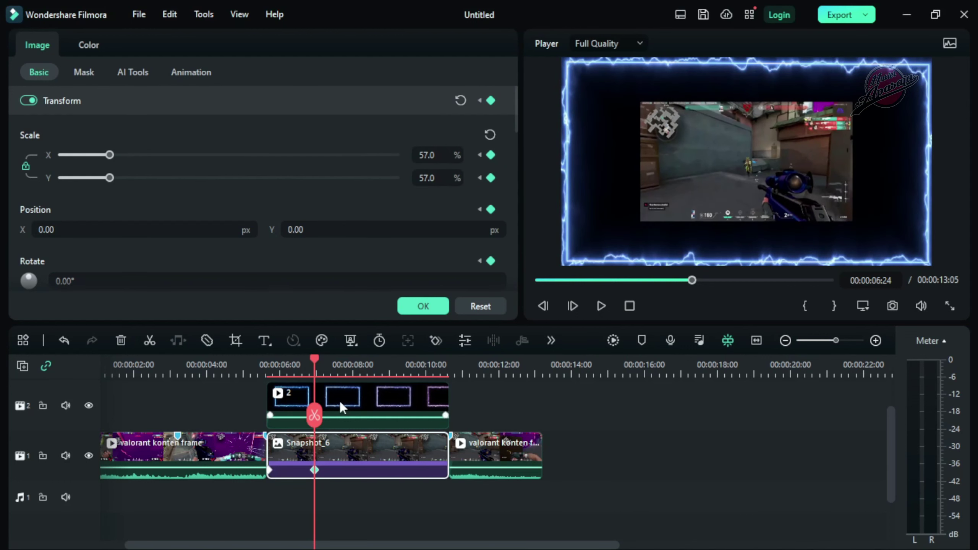
left_click(423, 307)
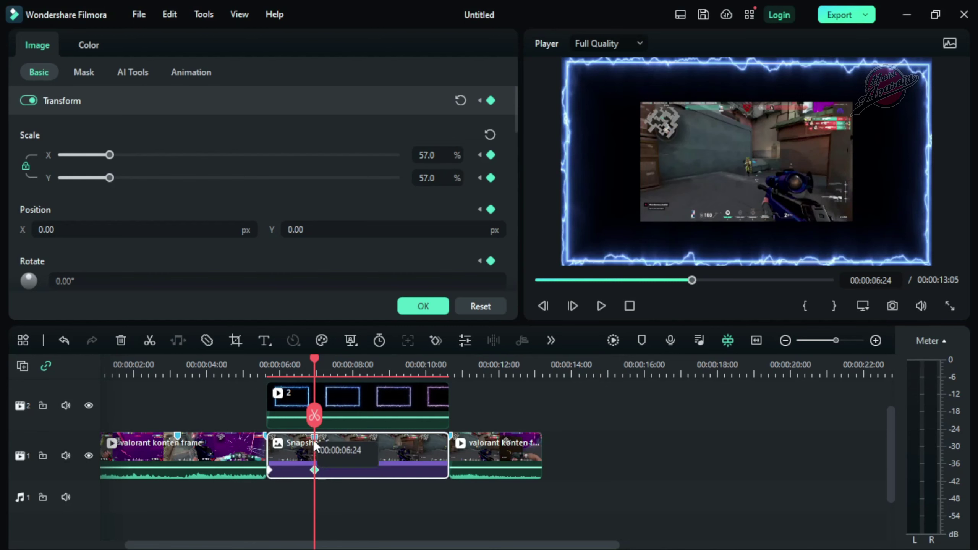
left_click(422, 307)
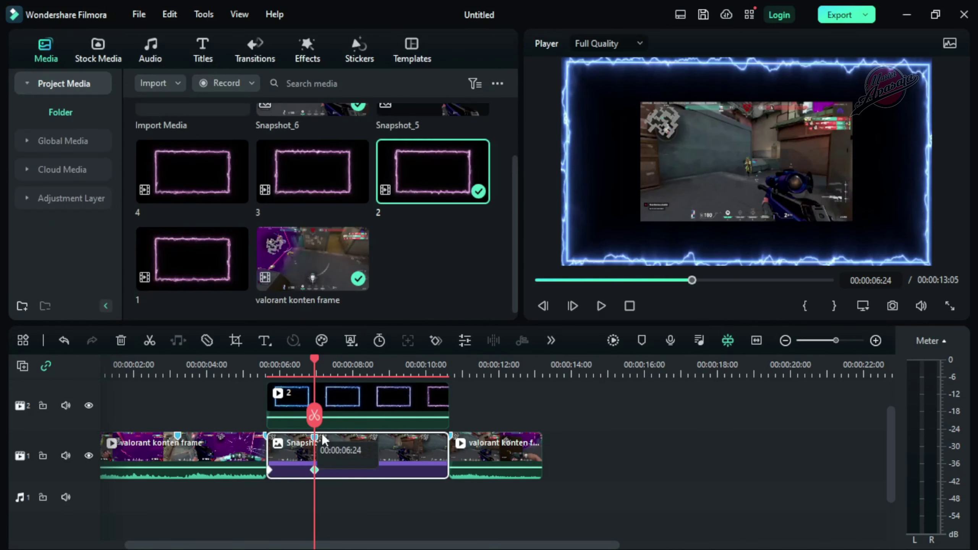
Add a Transform keyframe to frame clip 2 at its start, 00:00:05:16
left_click(348, 400)
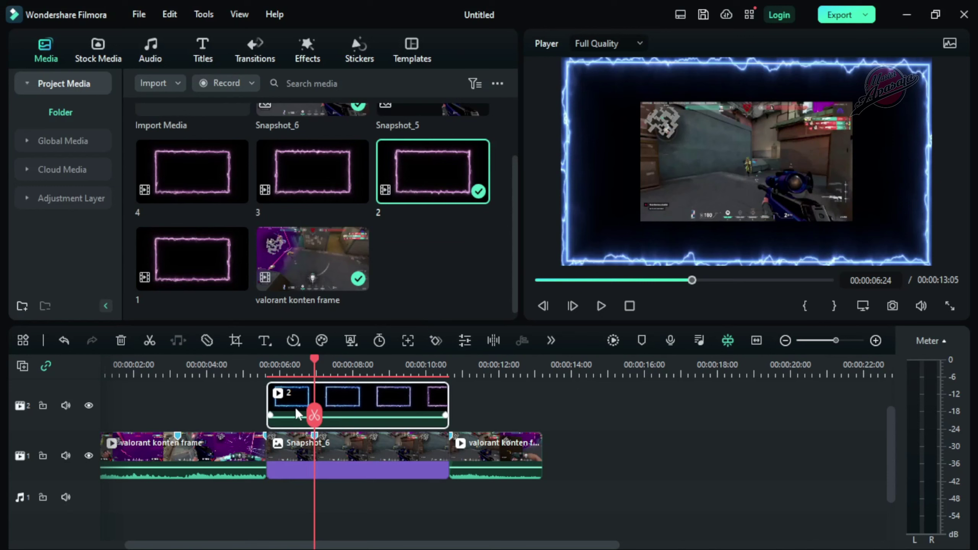
left_click(277, 451)
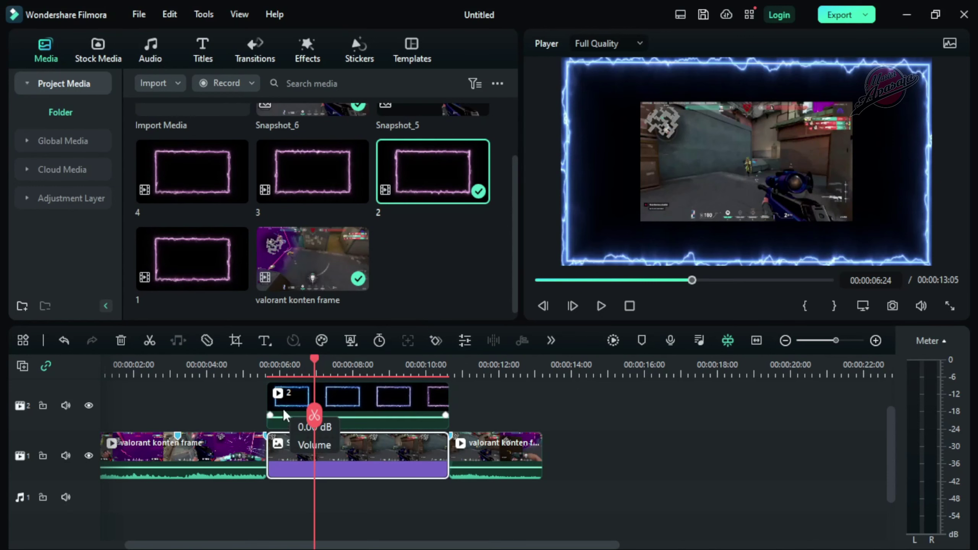
left_click_drag(320, 358, 266, 365)
left_click(287, 399)
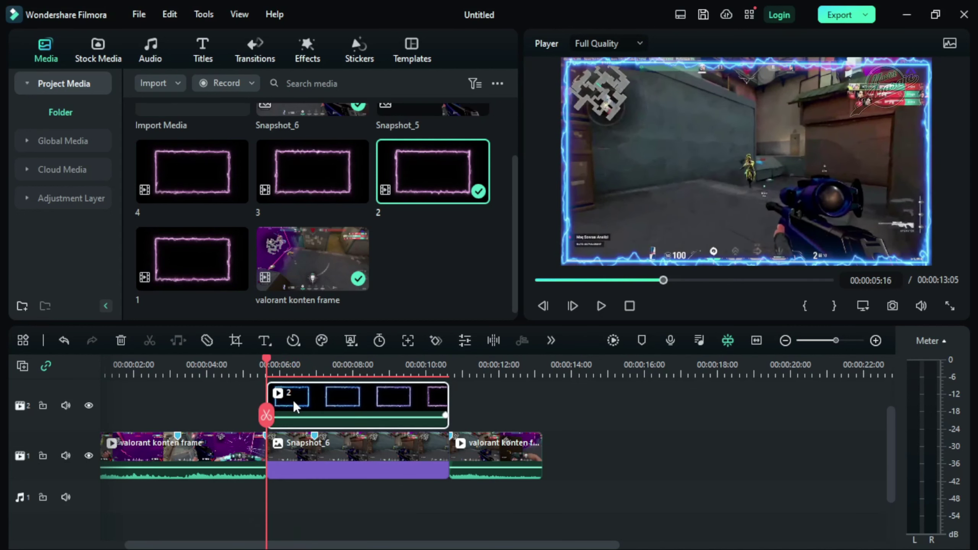
right_click(294, 406)
left_click(366, 62)
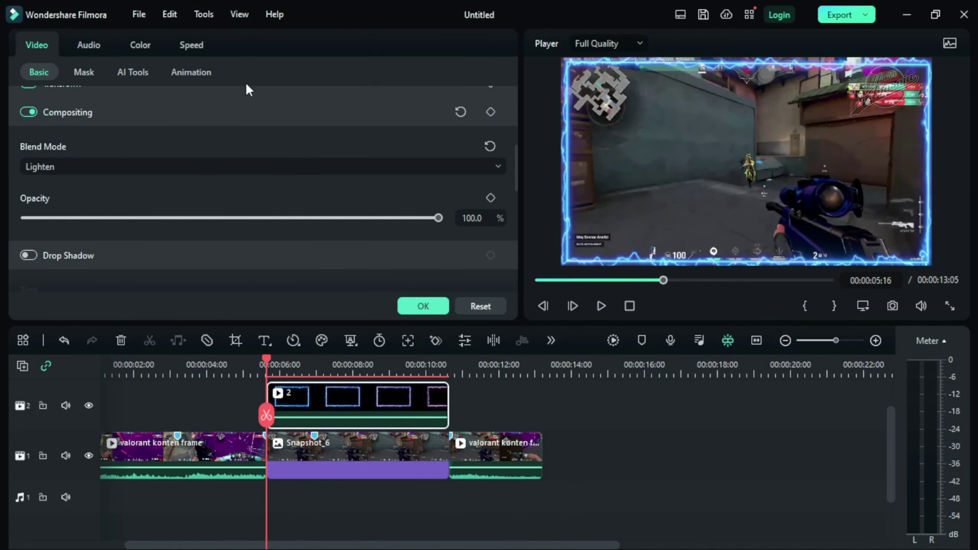
scroll(344, 144, "up", 5)
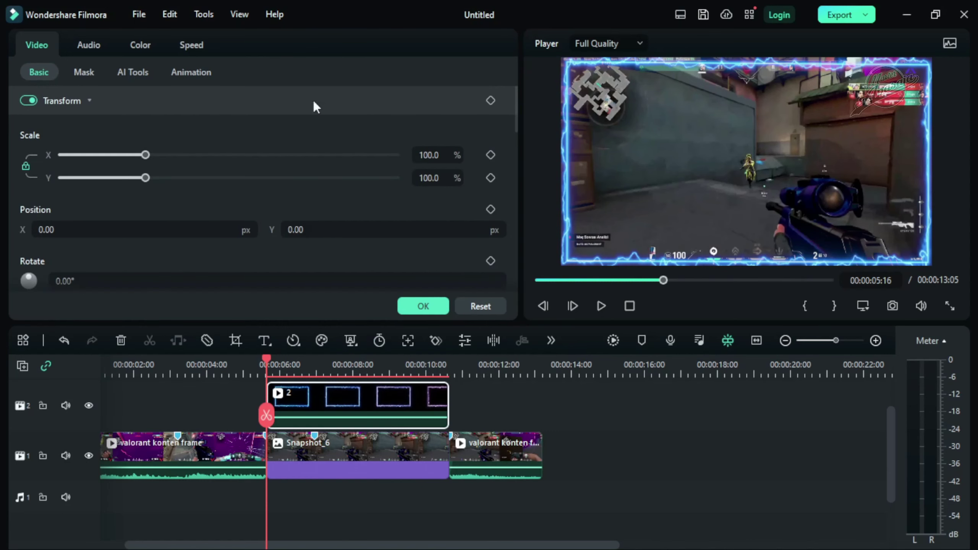
left_click(490, 100)
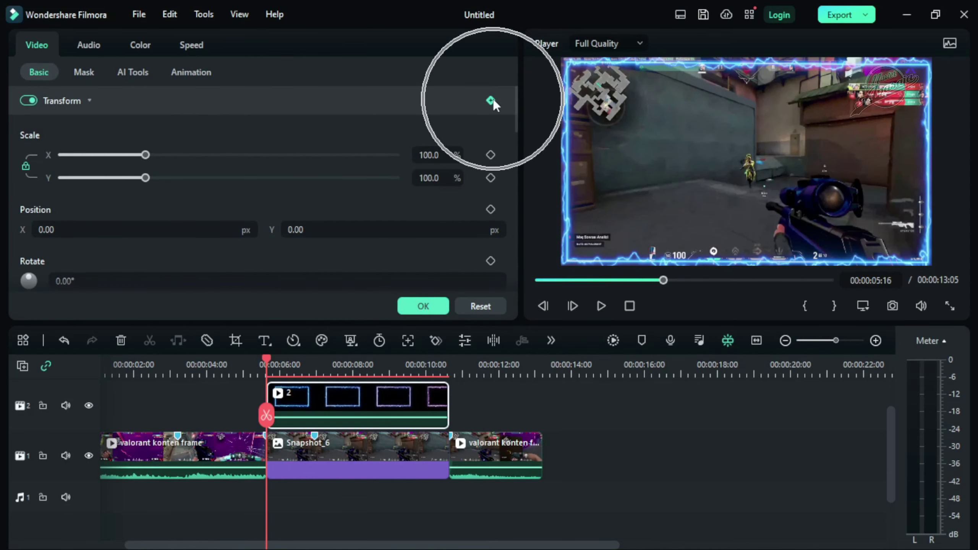
Go to the still's second keyframe at 00:00:06:24 and set the scale of frame clip 2 to 60% there
left_click(317, 436)
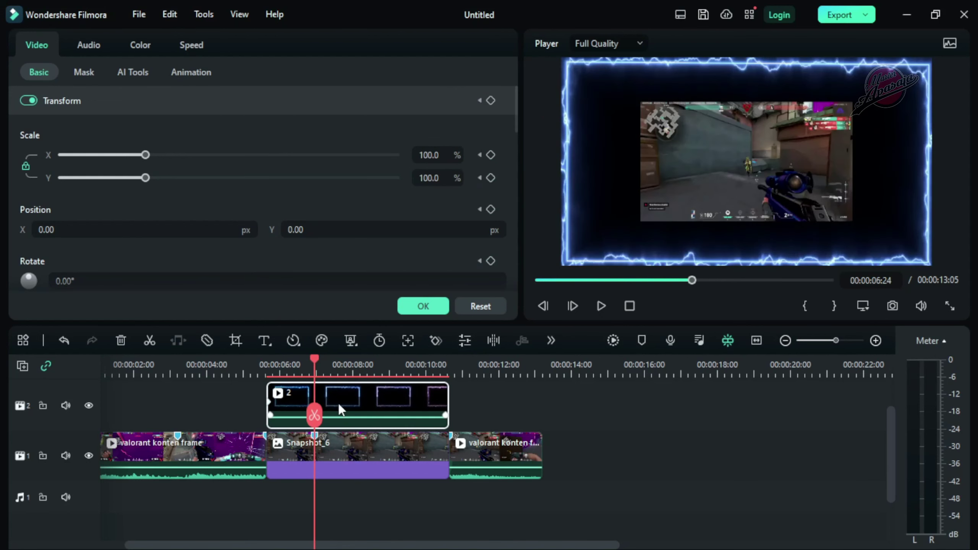
left_click(327, 390)
left_click_drag(430, 177, 402, 177)
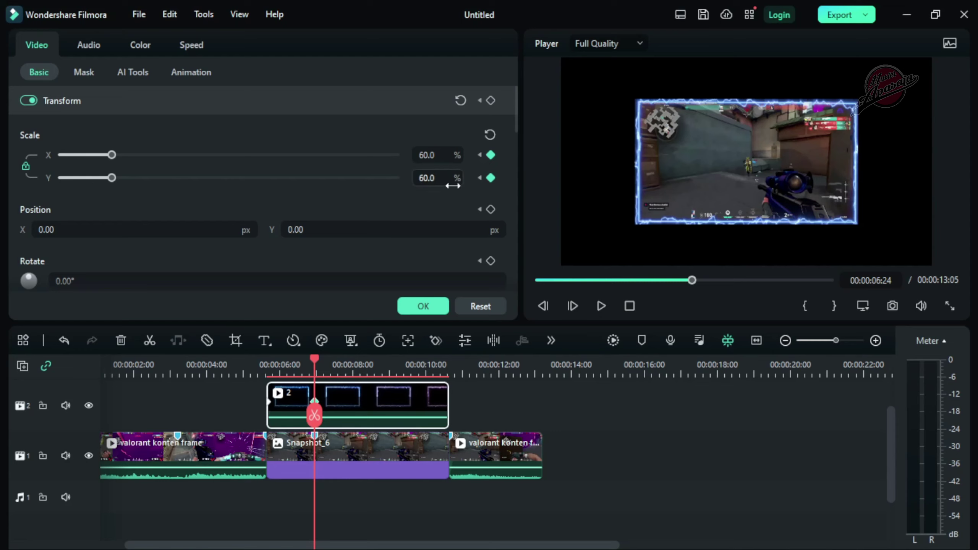
Play the timeline from just before the still to check that the neon frame shrinks together with the snapshot
left_click_drag(314, 357, 259, 354)
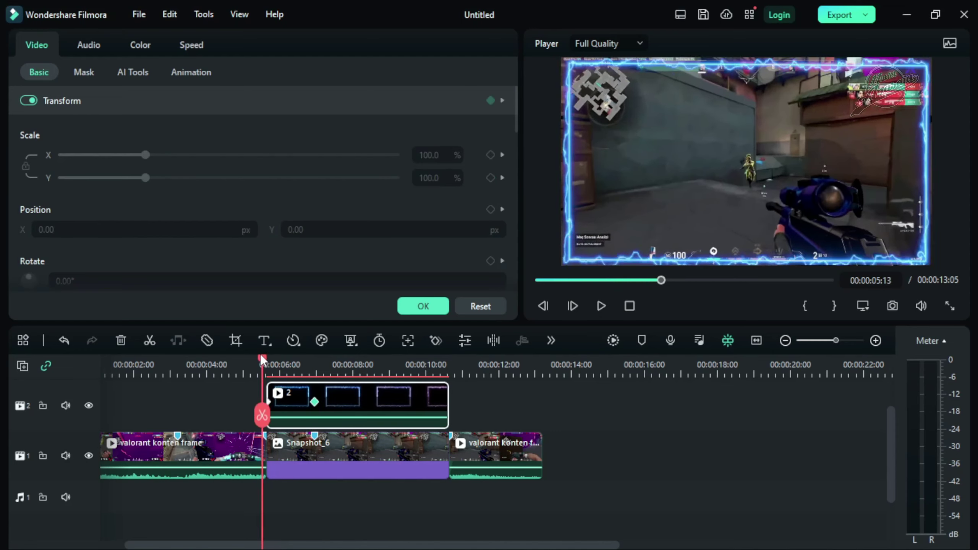
key("space")
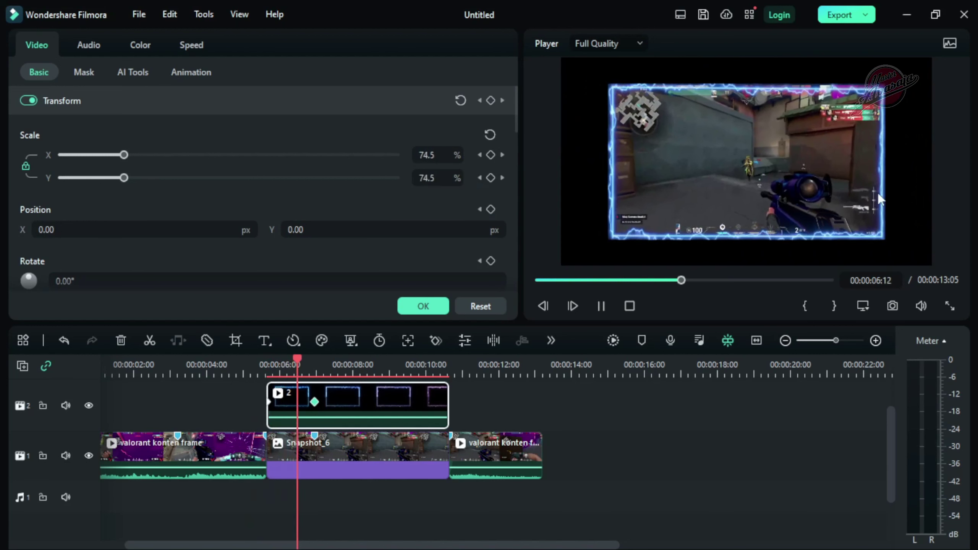
key("space")
key("space")
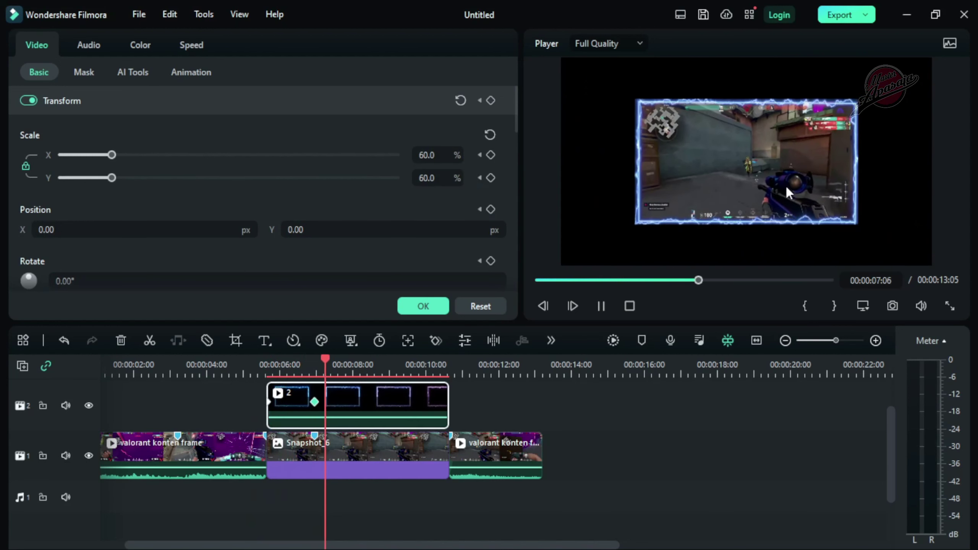
key("space")
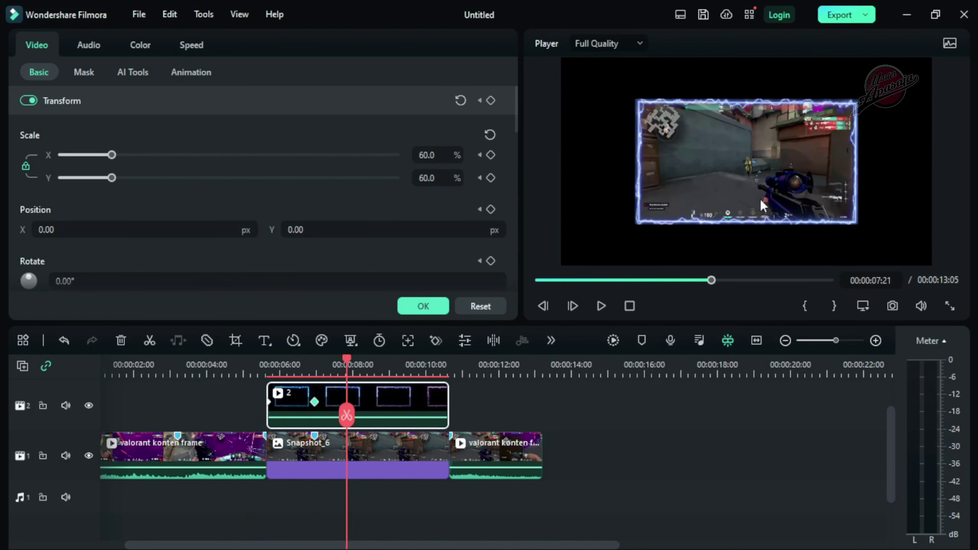
key("space")
key("space")
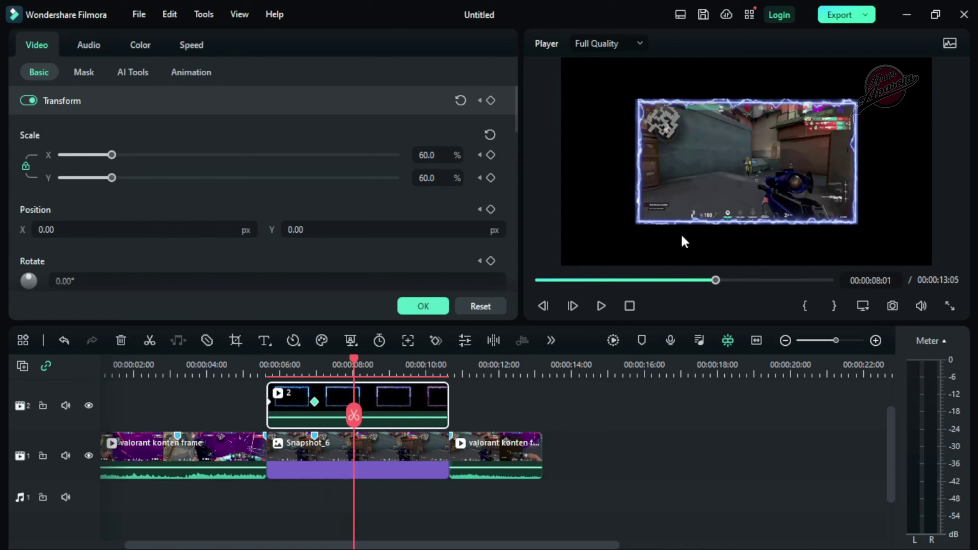
Set the scale of frame clip 2 at its 00:00:06:24 keyframe to 60.8% and play the shrink animation again
left_click(314, 402)
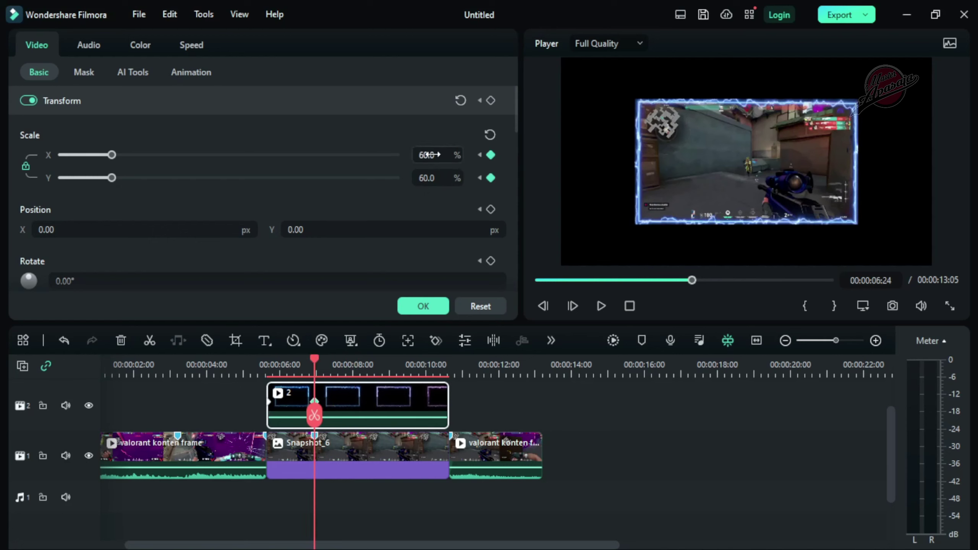
mouse_move(427, 154)
left_mouse_down()
mouse_move(443, 154)
mouse_move(431, 154)
left_mouse_up()
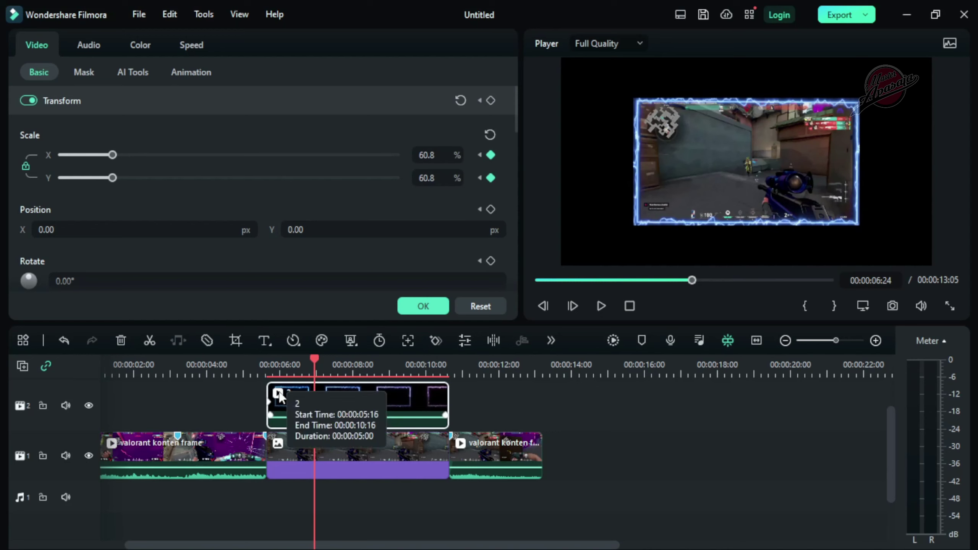
left_click(260, 371)
key("space")
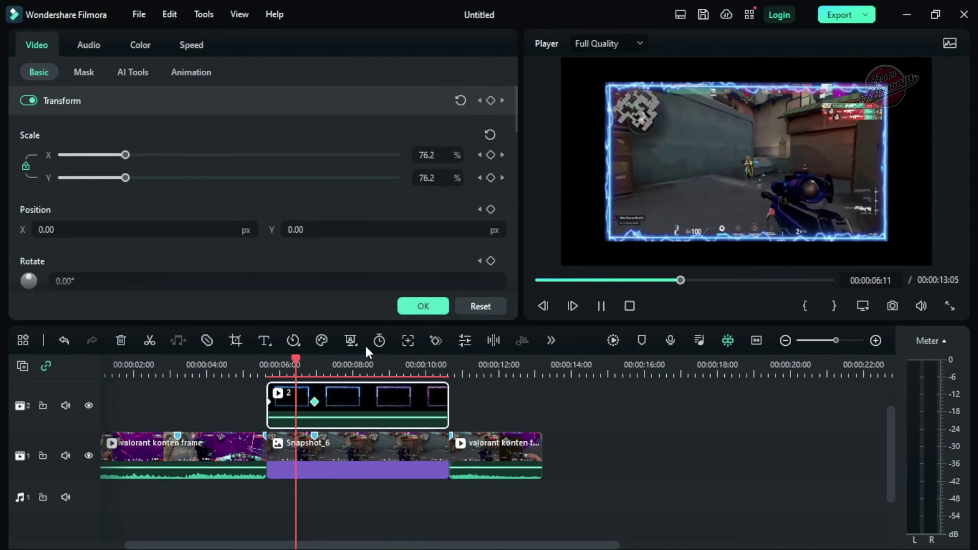
key("space")
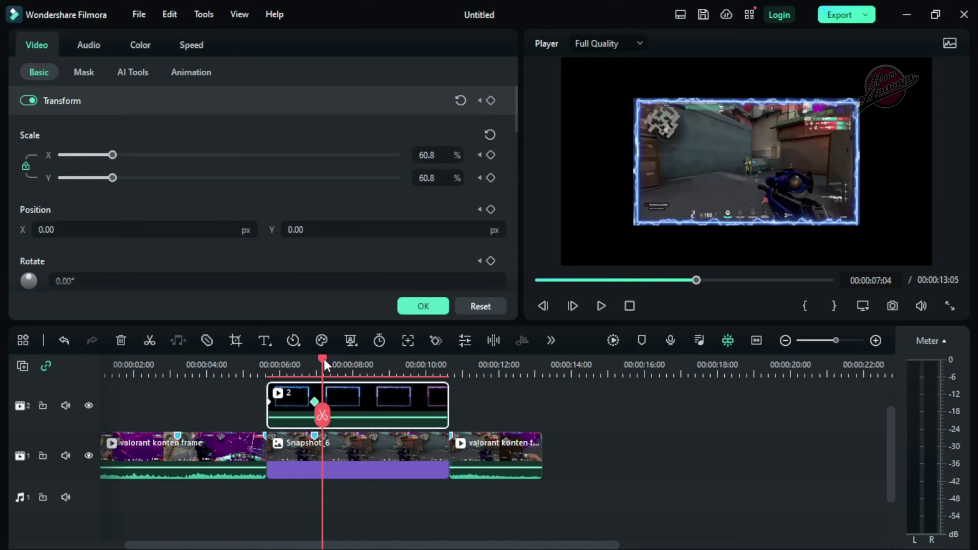
left_click_drag(324, 359, 255, 393)
key("space")
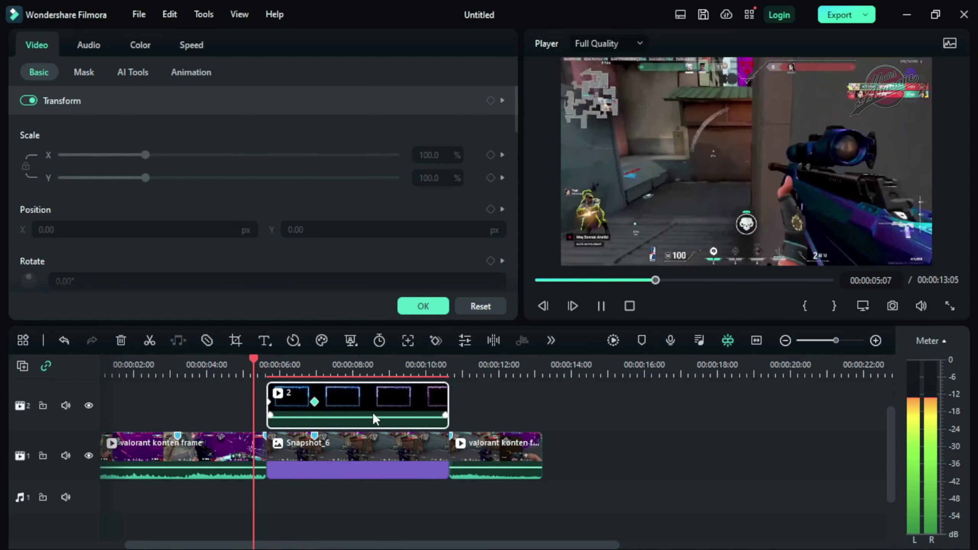
key("space")
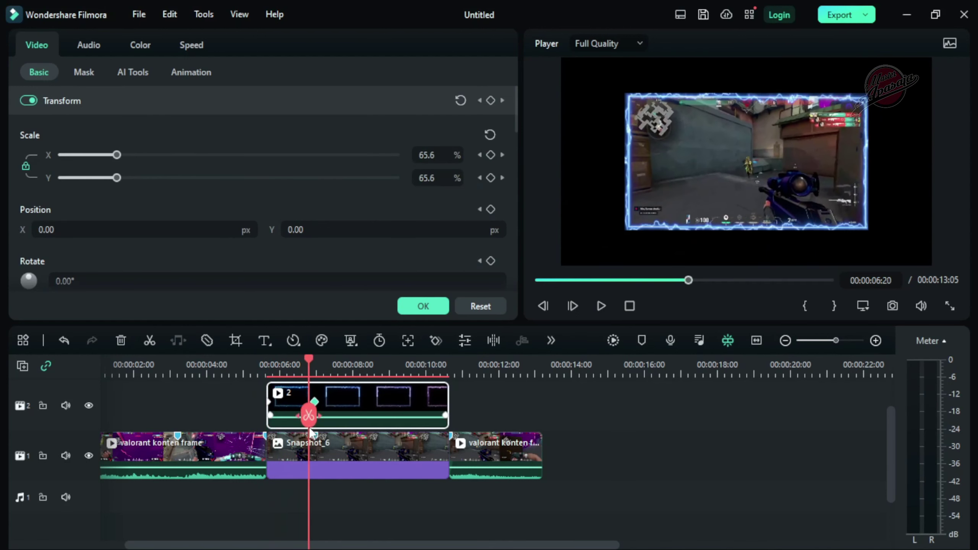
Try moving the second keyframe of Snapshot_6 earlier, to 00:00:06:20, and play the shrink from just before the still
scroll(321, 441, "down", 1)
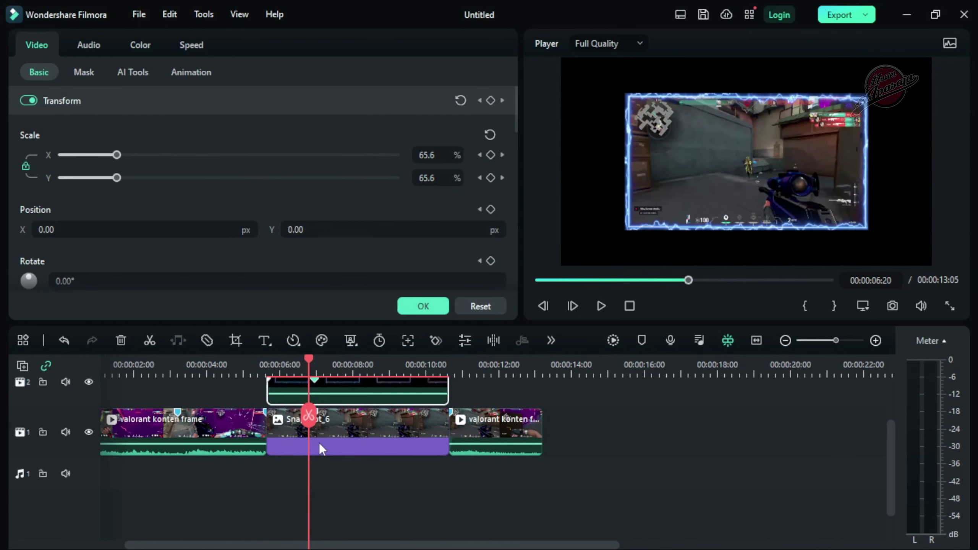
left_click(325, 425)
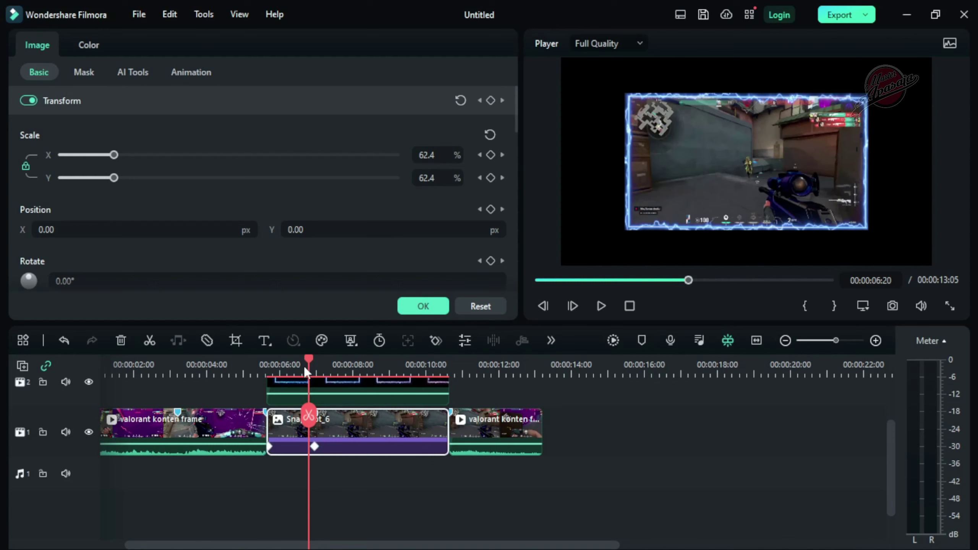
mouse_move(307, 359)
left_mouse_down()
mouse_move(295, 360)
mouse_move(315, 367)
mouse_move(289, 367)
left_mouse_up()
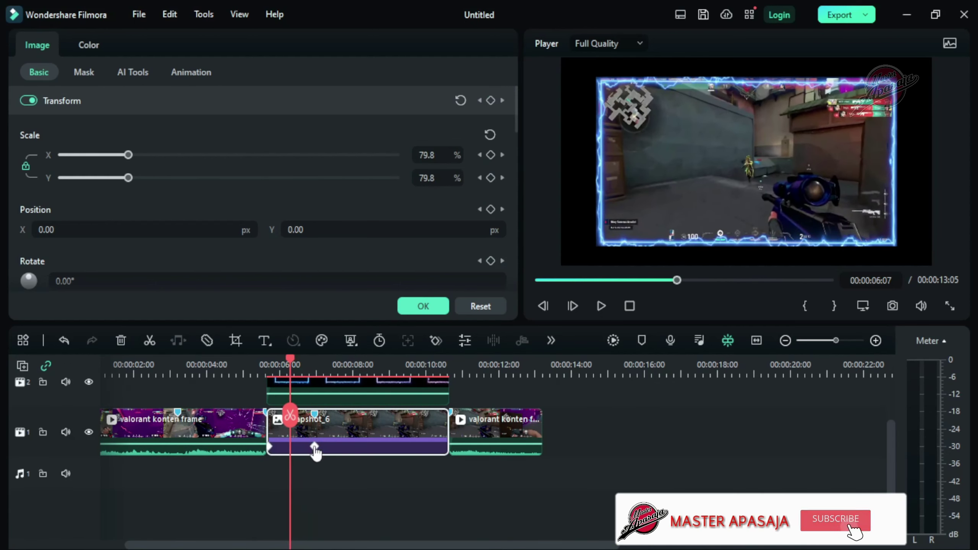
left_click_drag(315, 446, 309, 446)
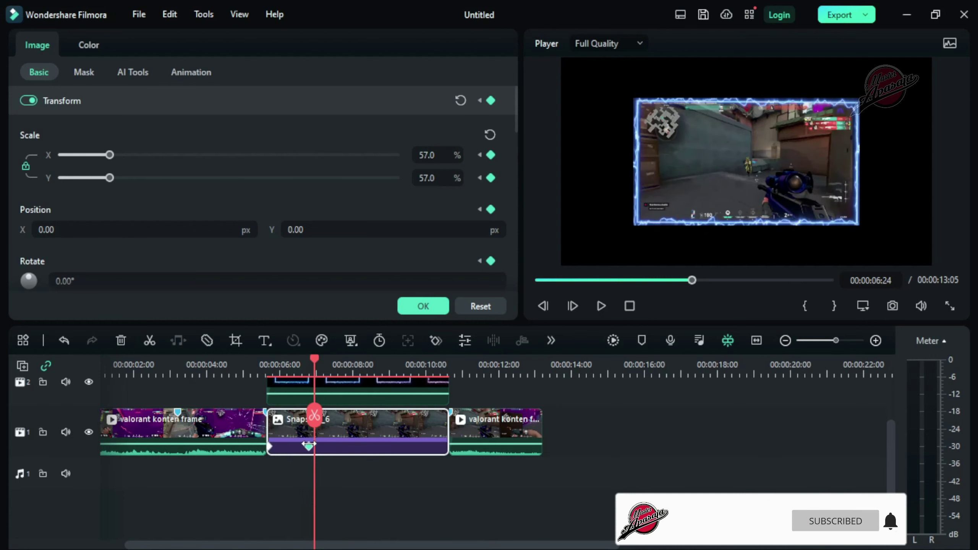
left_click(253, 364)
key("space")
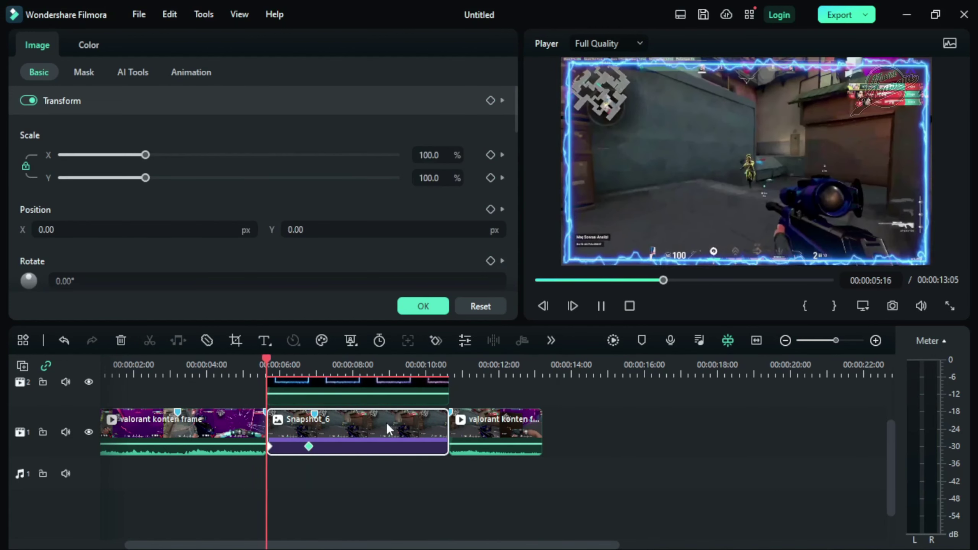
key("space")
Move the second keyframe of Snapshot_6 to 00:00:06:09 in small adjustments, playing the faster shrink after each one
left_click_drag(309, 447, 298, 445)
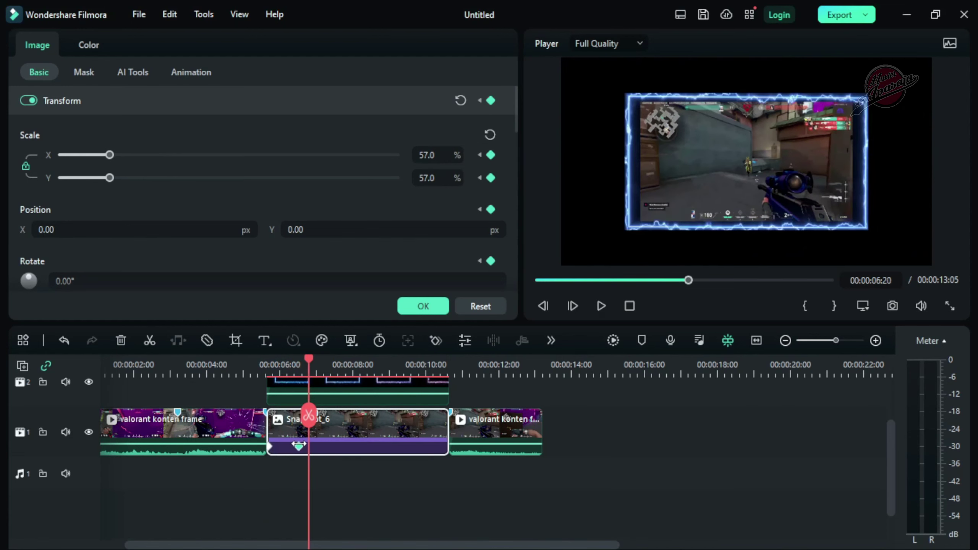
left_click(254, 364)
key("space")
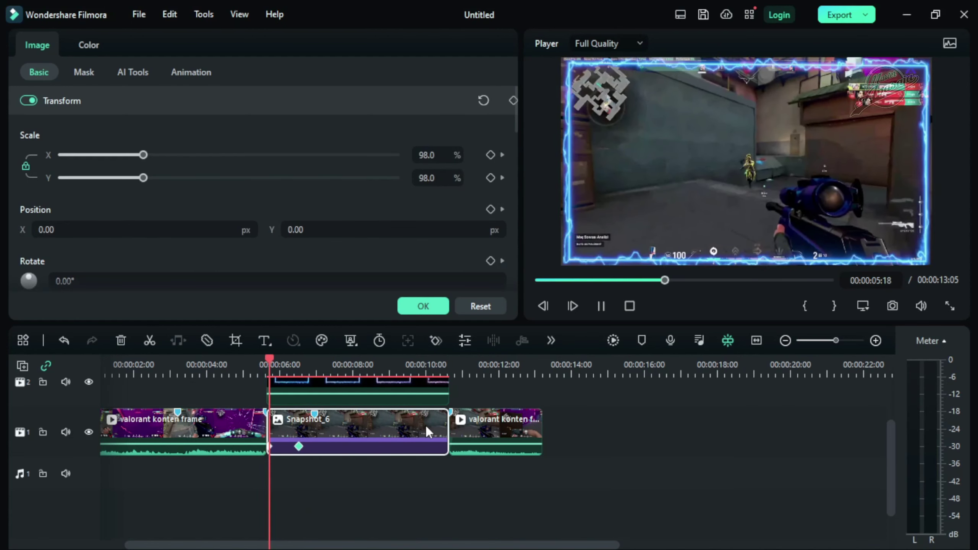
key("space")
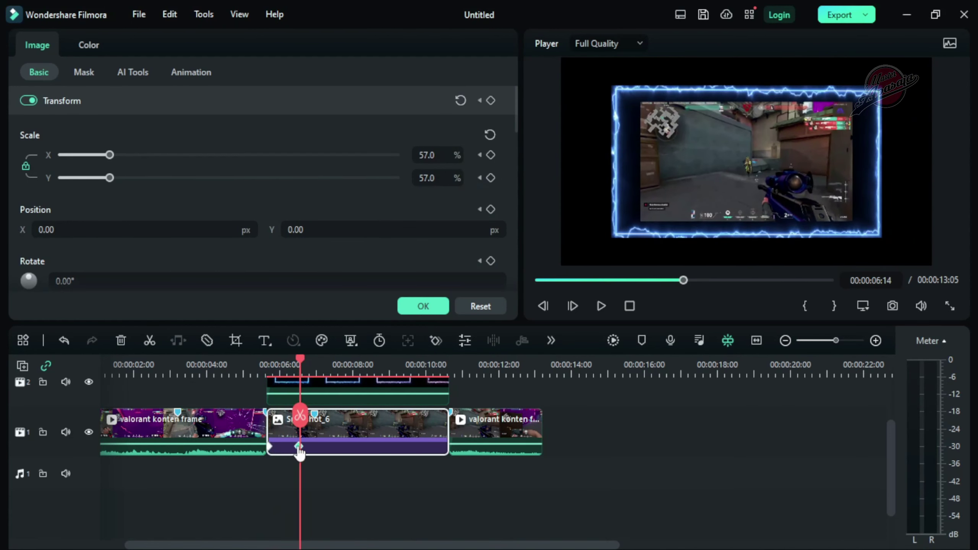
left_click_drag(299, 447, 292, 446)
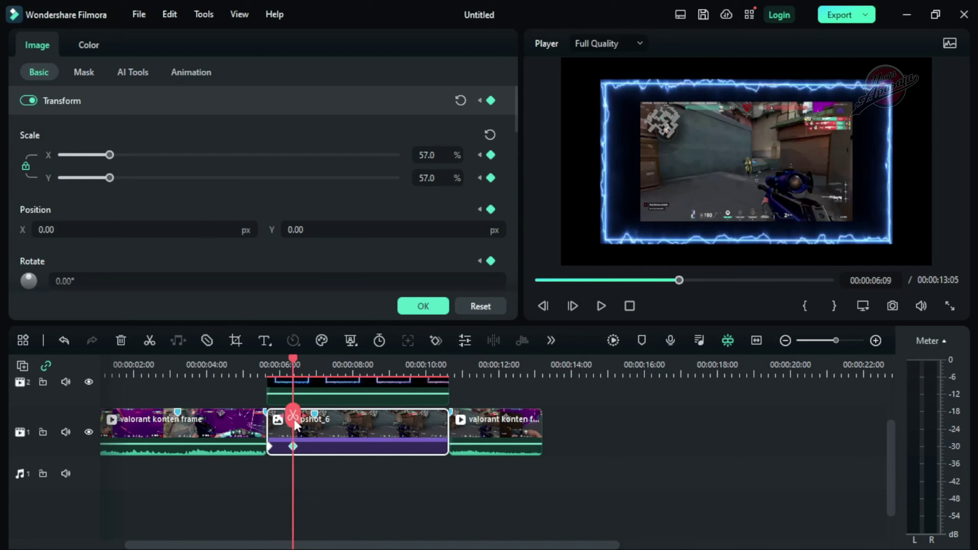
left_click(253, 362)
key("space")
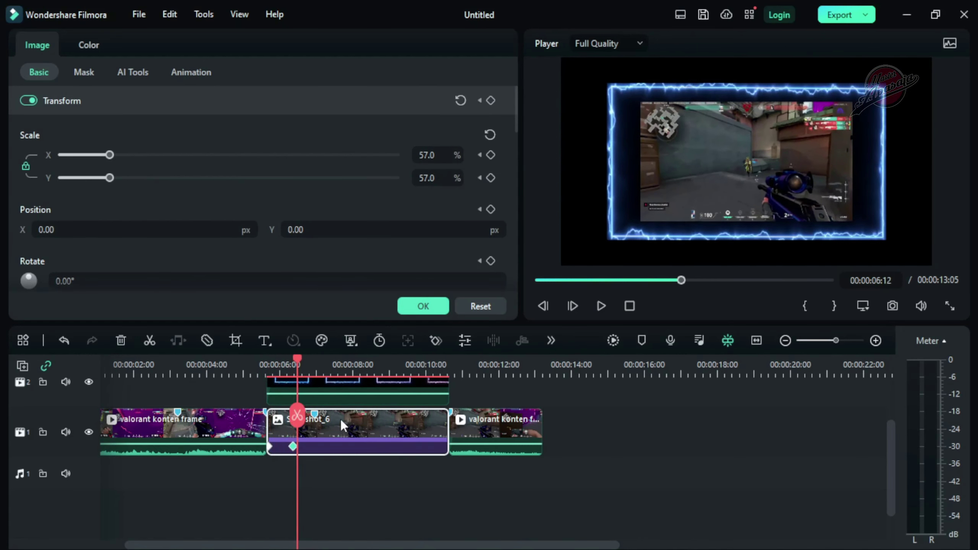
Move the second keyframe of frame clip 2 to 00:00:06:09 to match the still and play the shrink animation
scroll(294, 451, "up", 2)
left_click(315, 426)
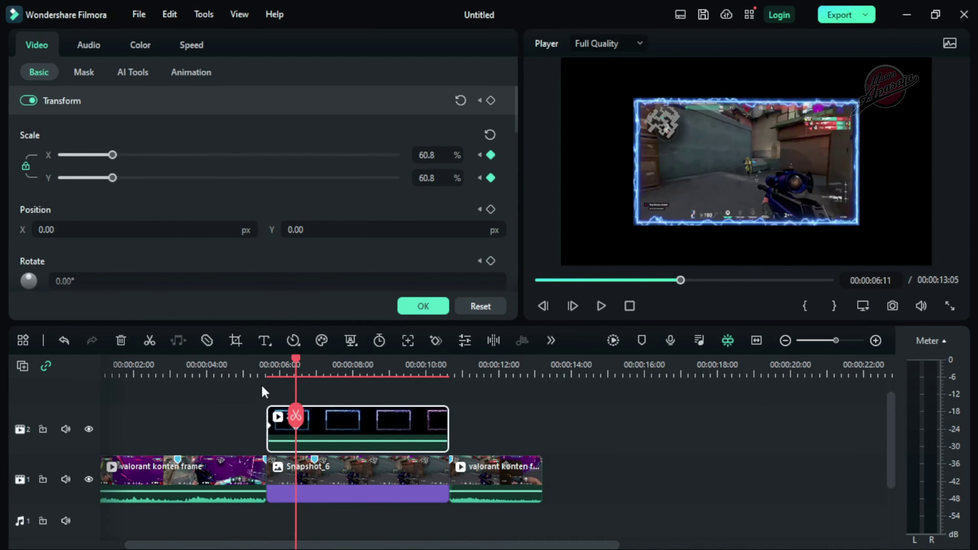
left_click(322, 482)
left_click(299, 478)
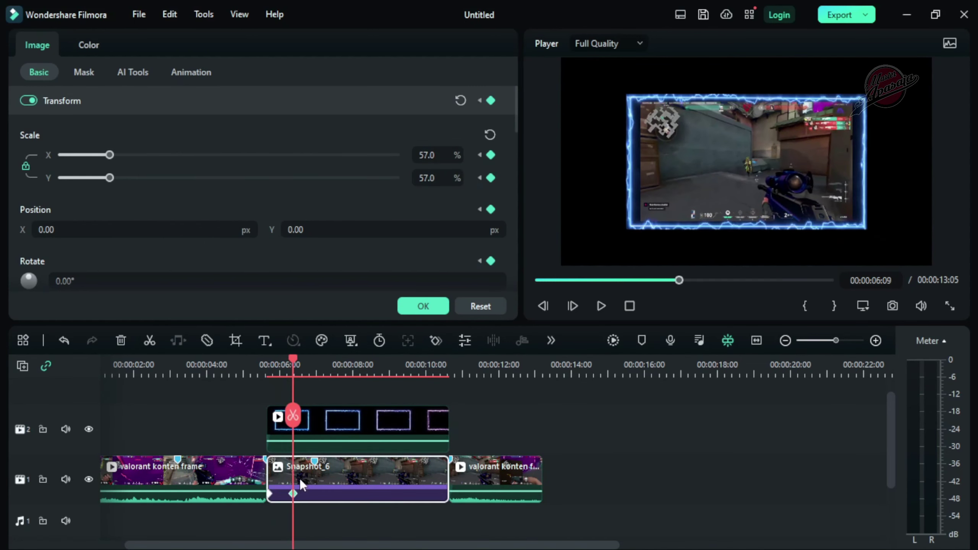
left_click(304, 428)
scroll(296, 440, "up", 1)
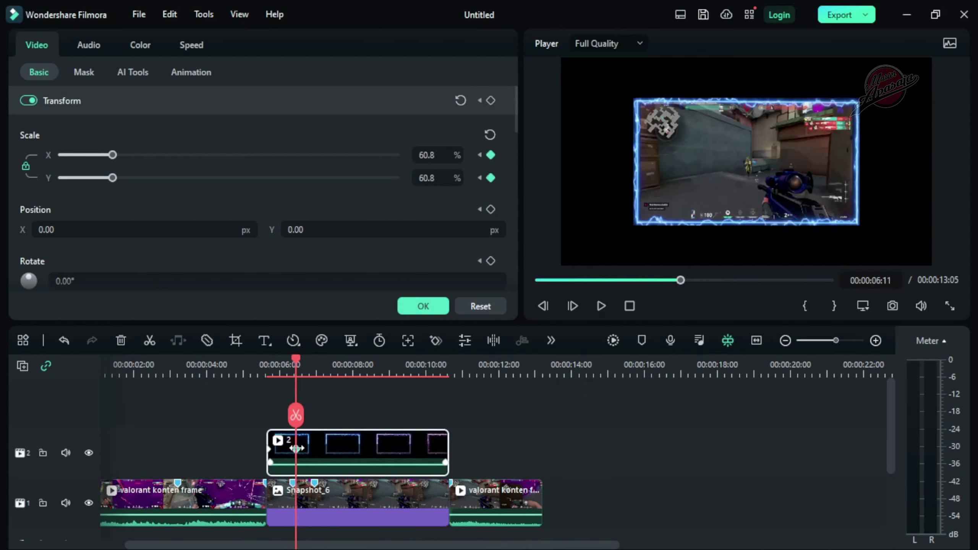
left_click(293, 449)
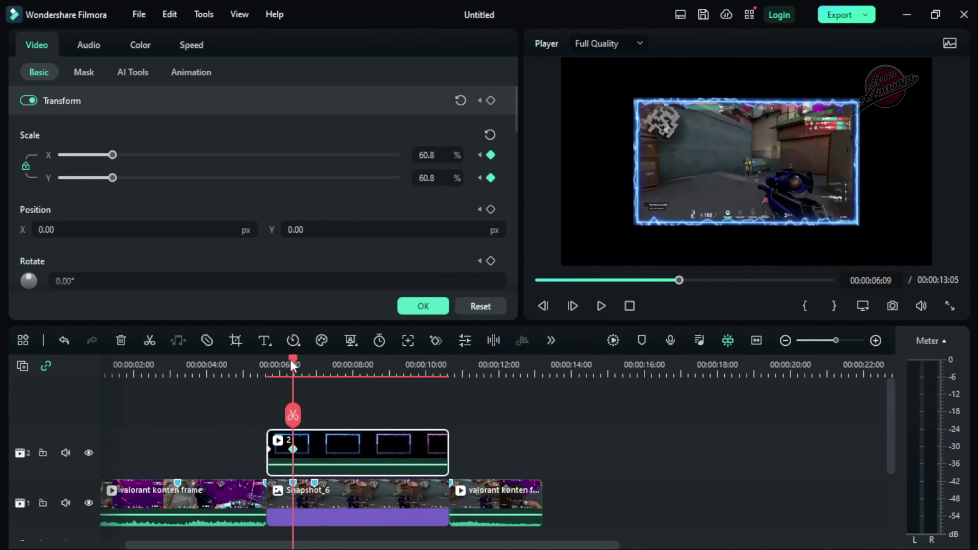
left_click_drag(291, 359, 251, 356)
scroll(357, 455, "down", 3)
left_click(310, 372)
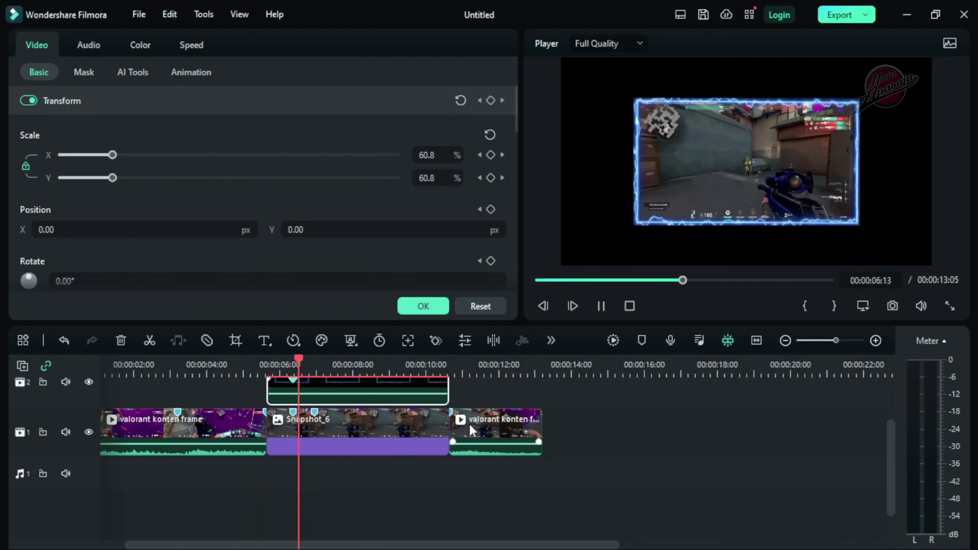
Move the still's 00:00:06:24 marker to 00:00:06:20 and add Transform keyframes there to frame clip 2 and Snapshot_6
scroll(429, 428, "up", 2)
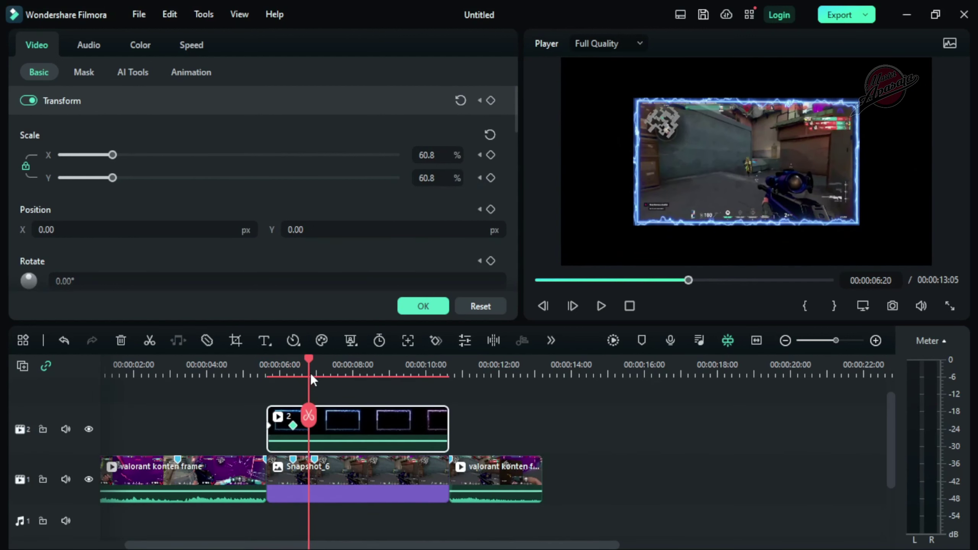
left_click(314, 459)
left_click(308, 458)
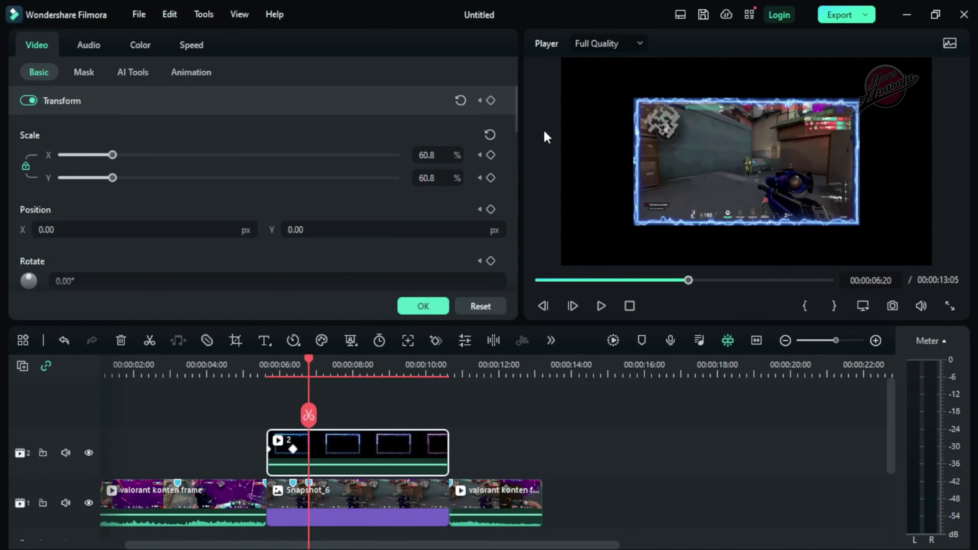
left_click(491, 100)
scroll(497, 466, "down", 3)
scroll(424, 469, "up", 2)
left_click(330, 473)
left_click(491, 101)
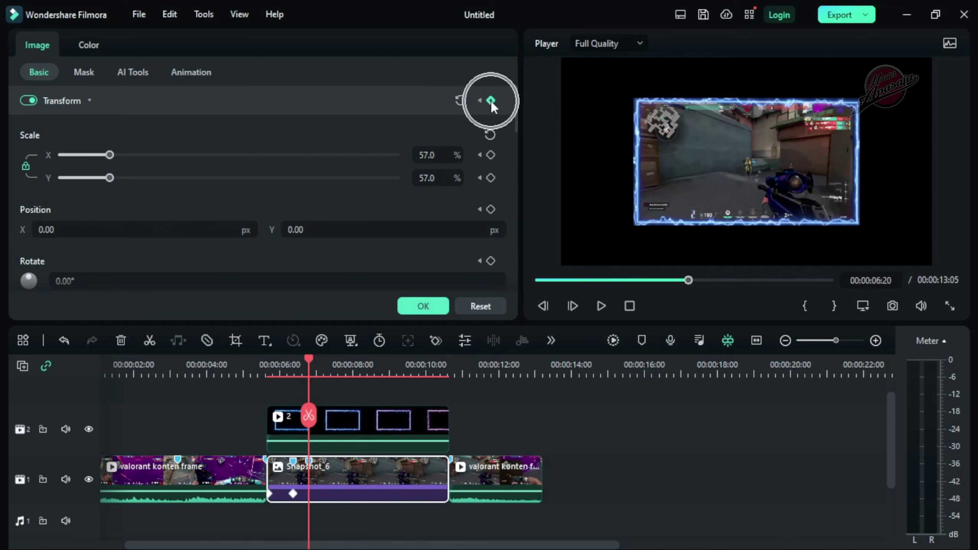
Add a Transform keyframe to frame clip 2 at 00:00:07:13 and reset its scale to 100% there
left_click_drag(305, 360, 334, 361)
left_click(362, 443)
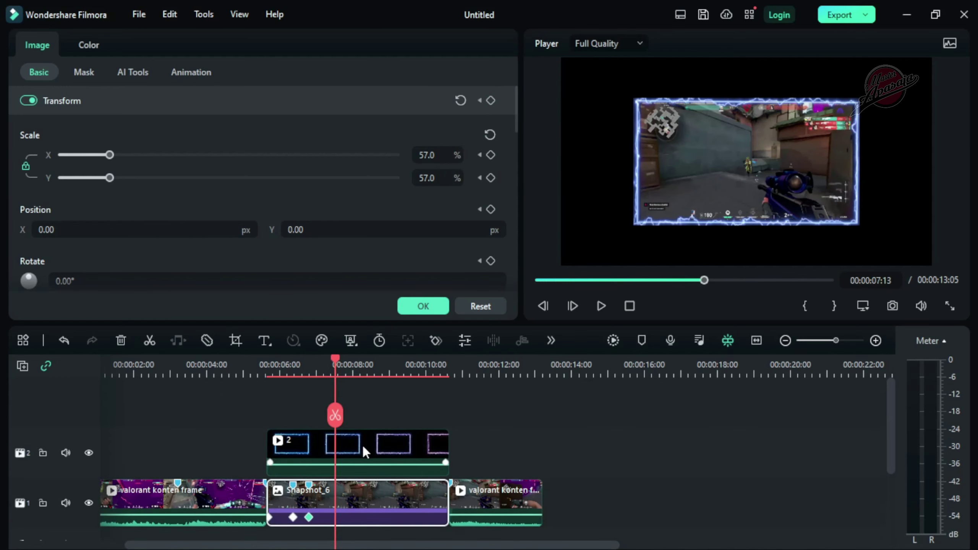
left_click(491, 100)
left_click(490, 134)
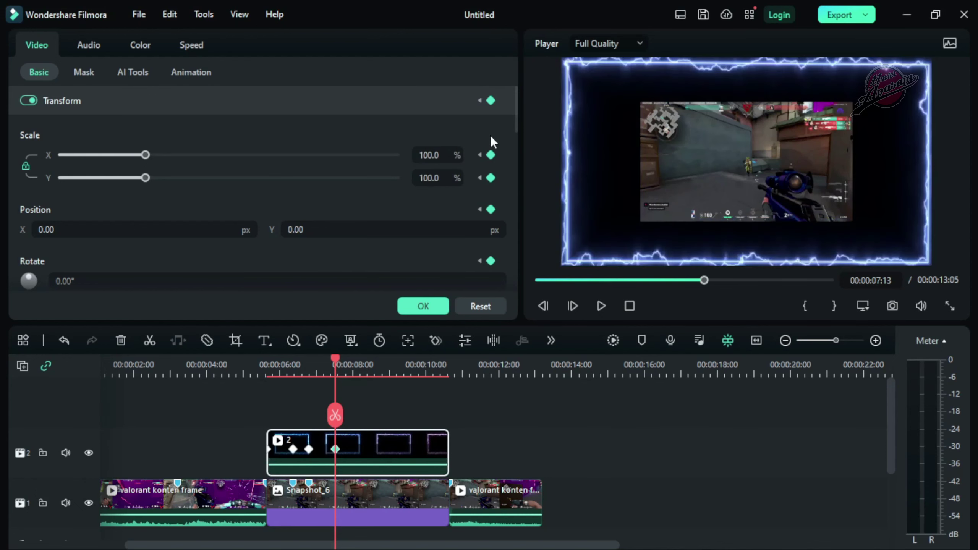
Add a Transform keyframe to Snapshot_6 at 00:00:07:13 with its scale reset to 100%, and play the whole animation
scroll(424, 445, "down", 1)
left_click(381, 445)
left_click(491, 100)
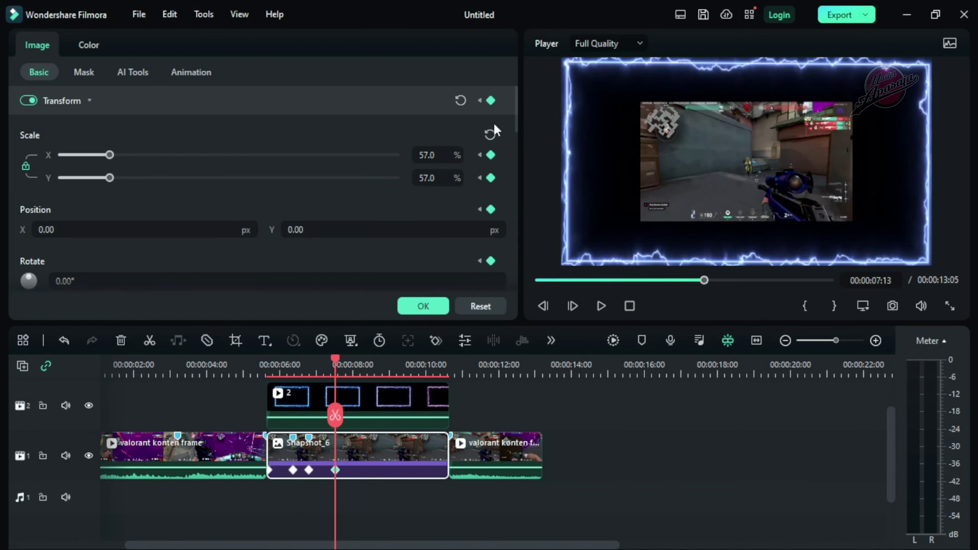
left_click(490, 135)
left_click_drag(350, 358, 261, 366)
key("space")
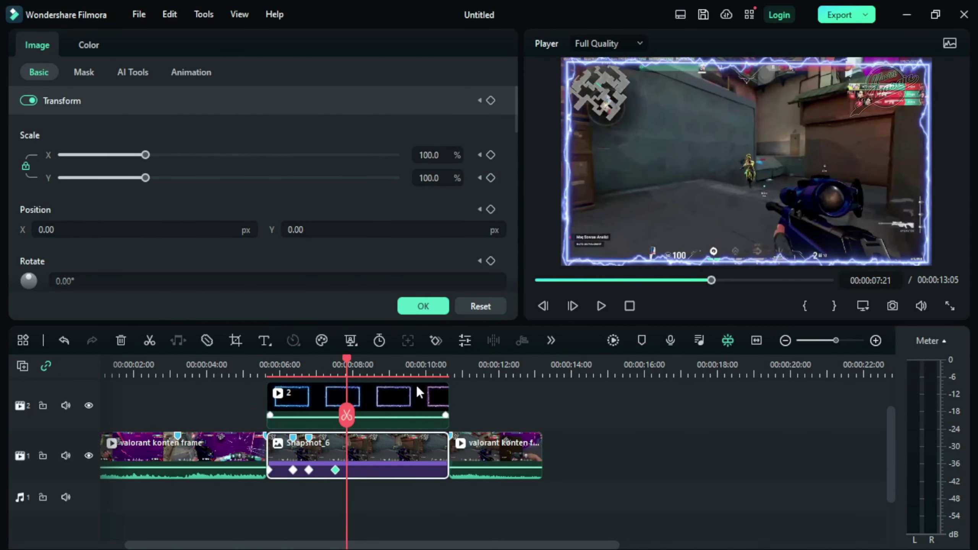
Split frame clip 2 and Snapshot_6 at 00:00:07:13, delete the parts after the cut and play the result
mouse_move(341, 360)
left_mouse_down()
mouse_move(339, 352)
mouse_move(335, 362)
left_mouse_up()
scroll(313, 509, "up", 2)
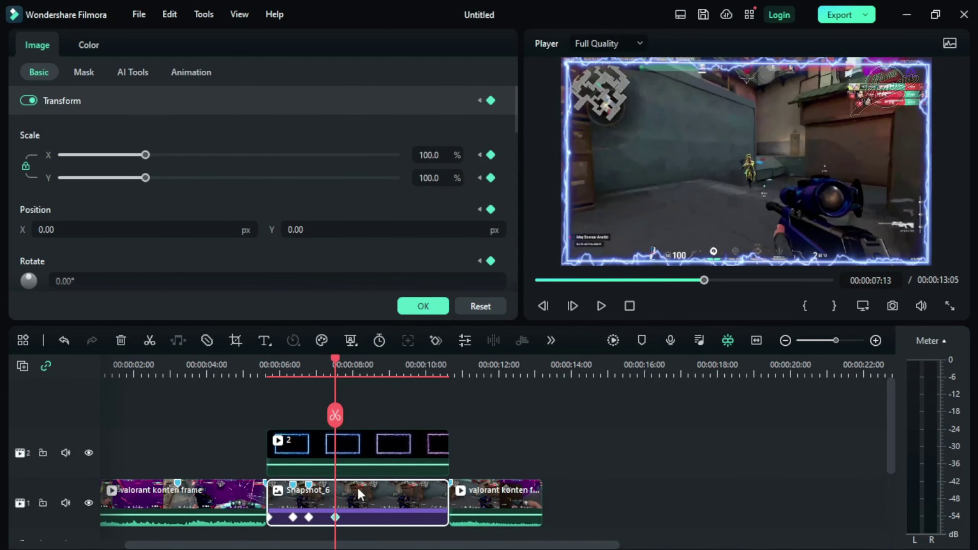
left_click(375, 464)
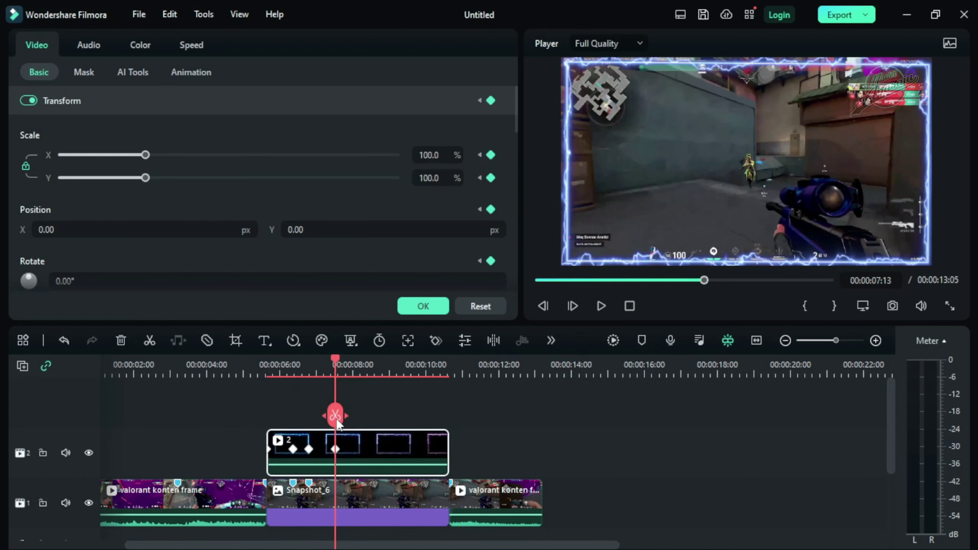
left_click(334, 415)
left_click(373, 486)
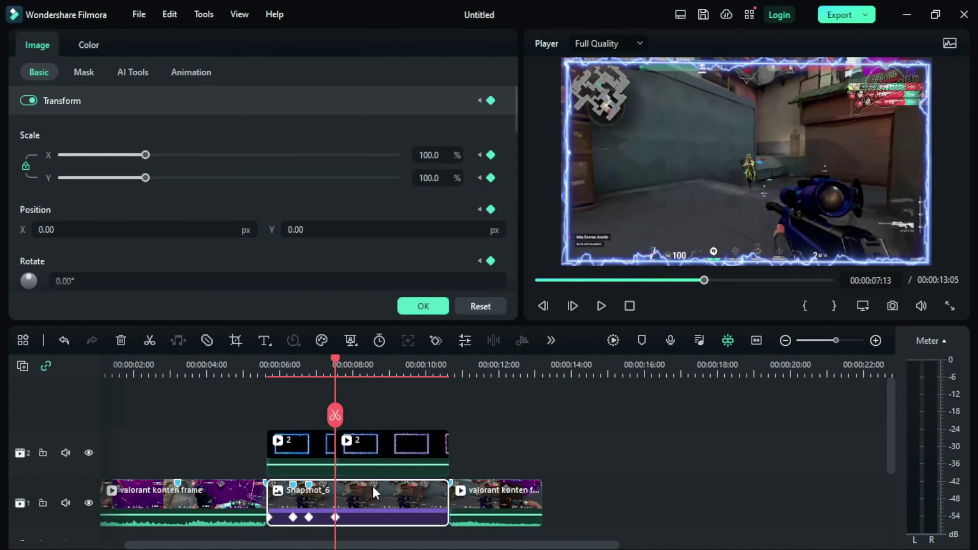
left_click(333, 416)
left_click(400, 502)
left_click(122, 340)
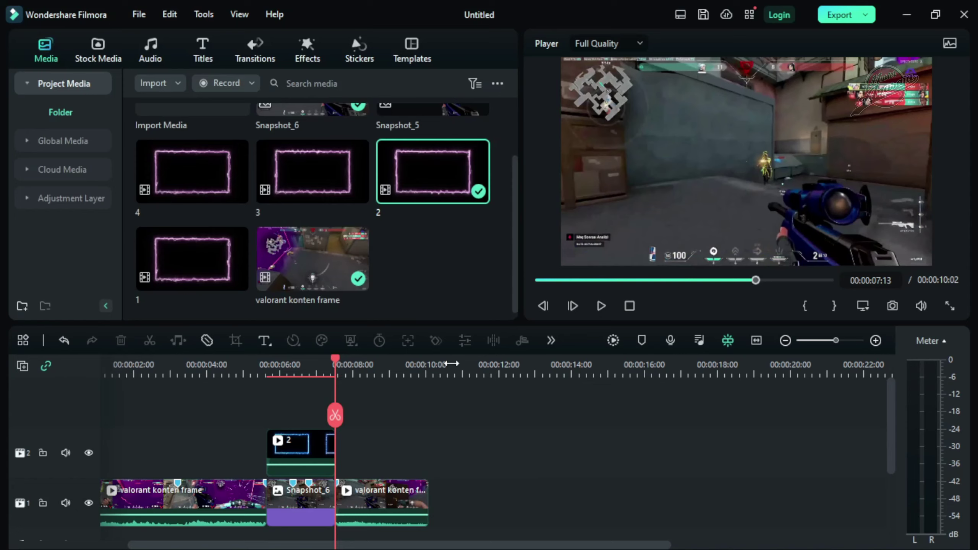
left_click(266, 367)
key("space")
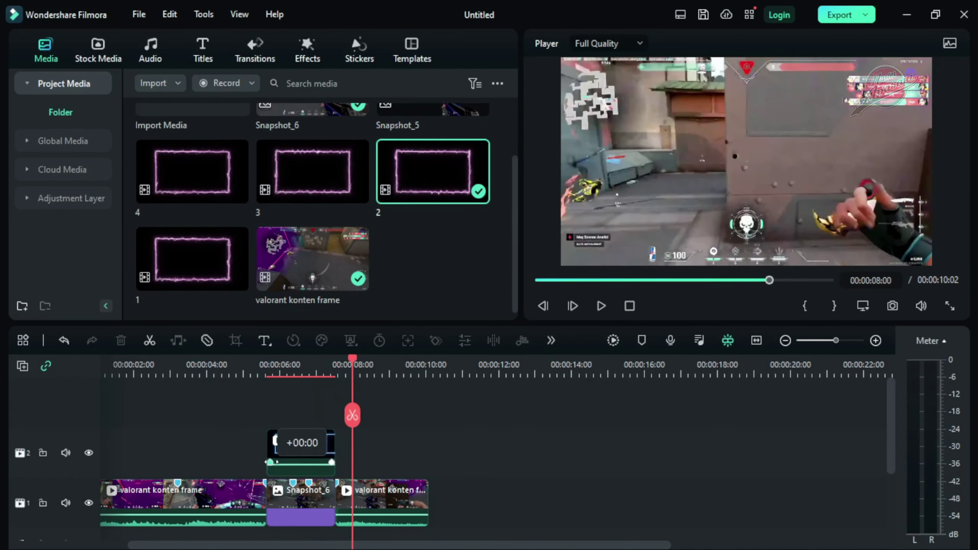
Go to the still's 00:00:06:09 keyframe and select the cut-out rifle image Snapshot_5 in the project media
left_click(292, 485)
scroll(319, 422, "up", 3)
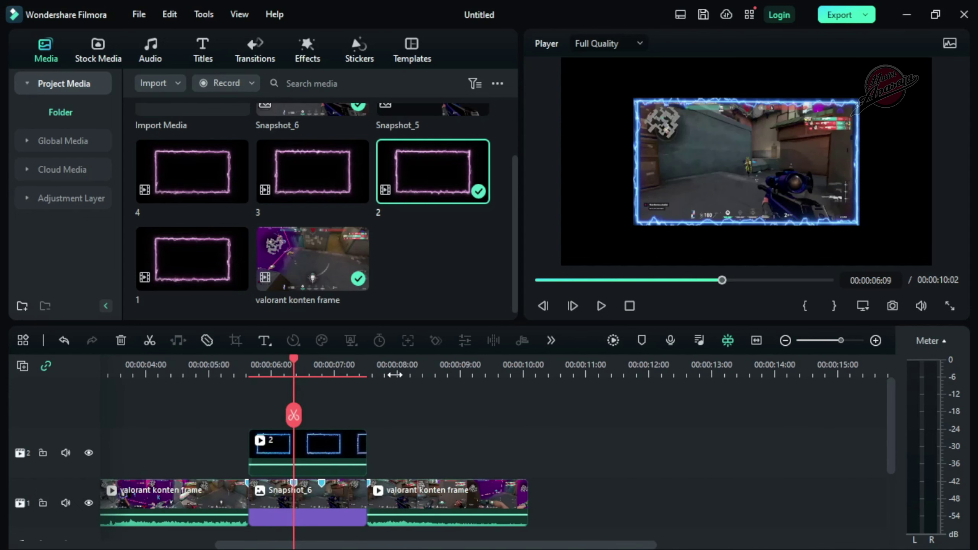
scroll(375, 285, "up", 2)
mouse_move(438, 174)
left_mouse_down()
mouse_move(426, 402)
mouse_move(417, 400)
mouse_move(426, 178)
left_mouse_up()
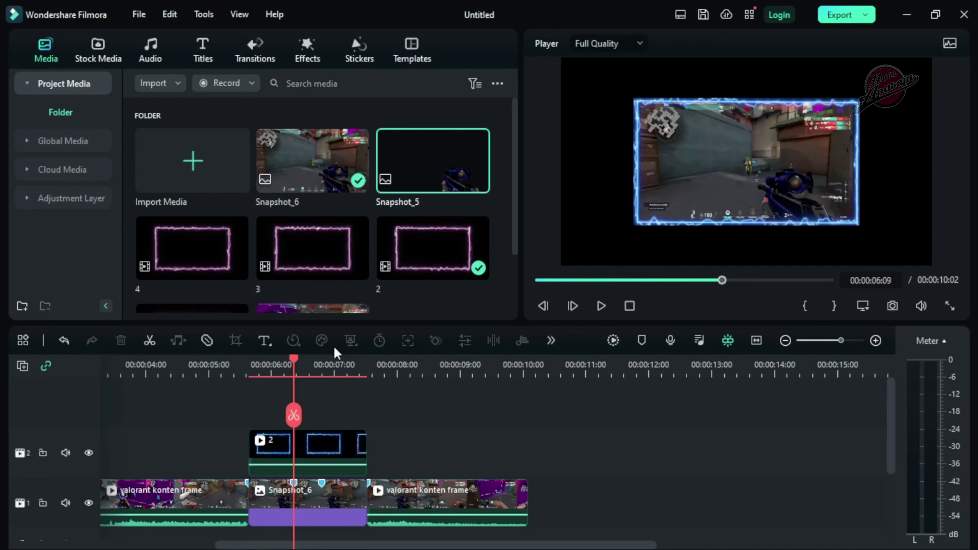
Preview the trending effects Shiny Golden Pack Overlay 09 and Spring Pack Overlay 3 and look through further overlays
left_click(307, 50)
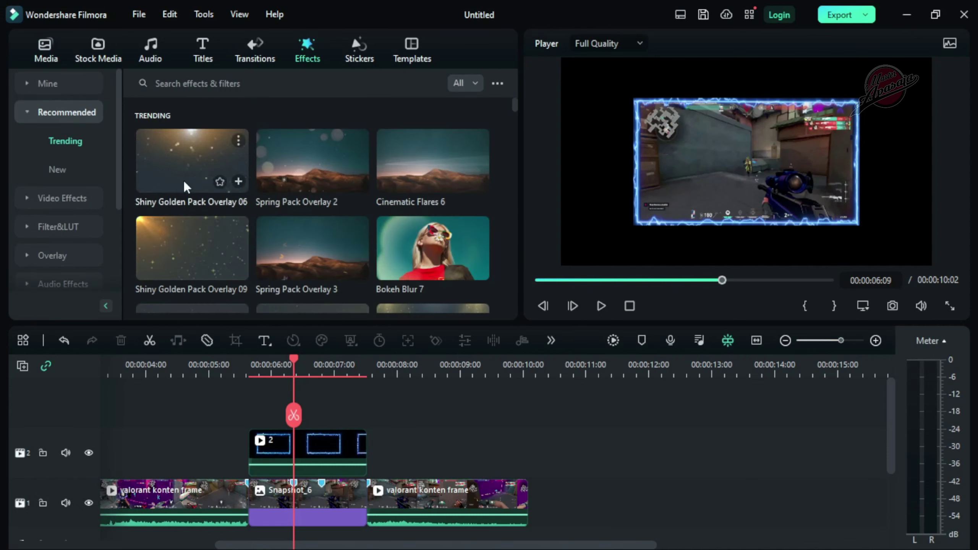
left_click(193, 262)
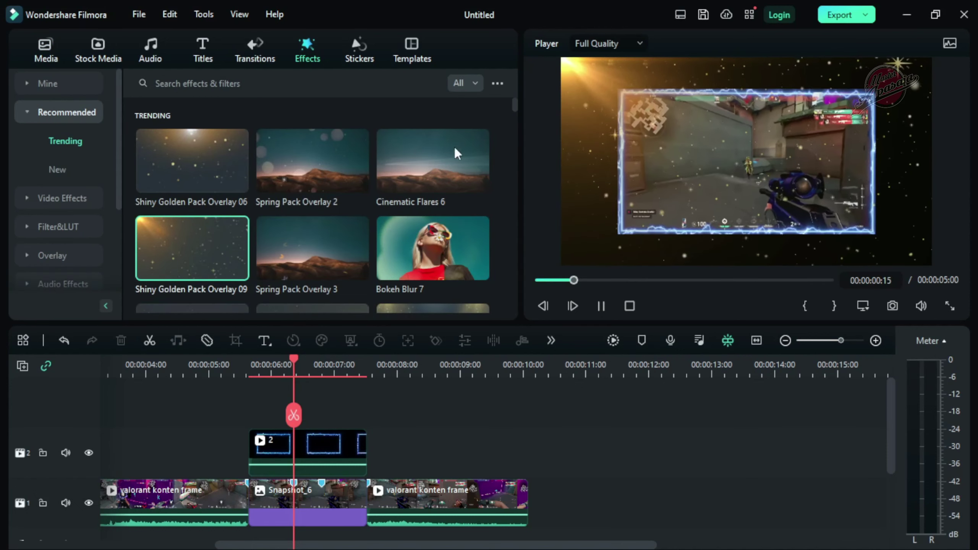
left_click(312, 267)
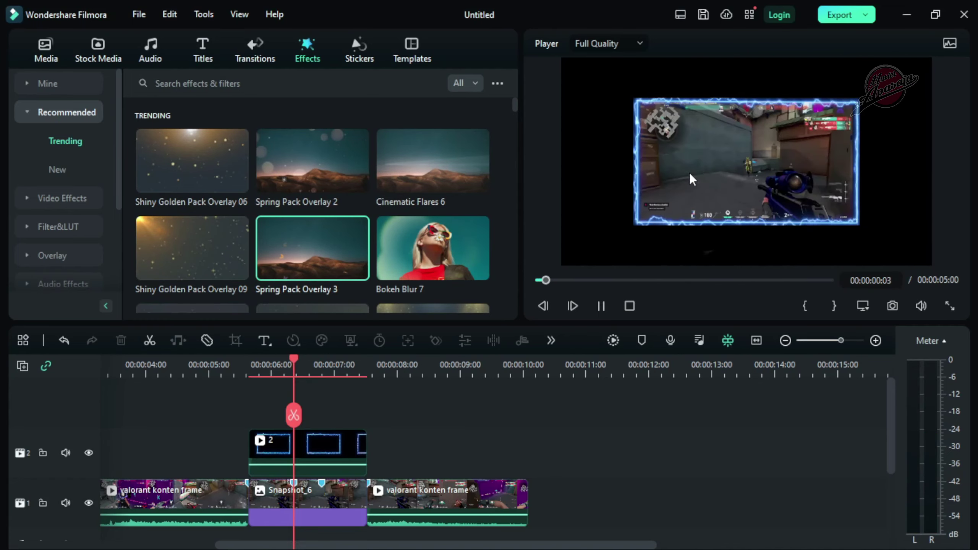
scroll(311, 266, "down", 5)
scroll(310, 254, "down", 2)
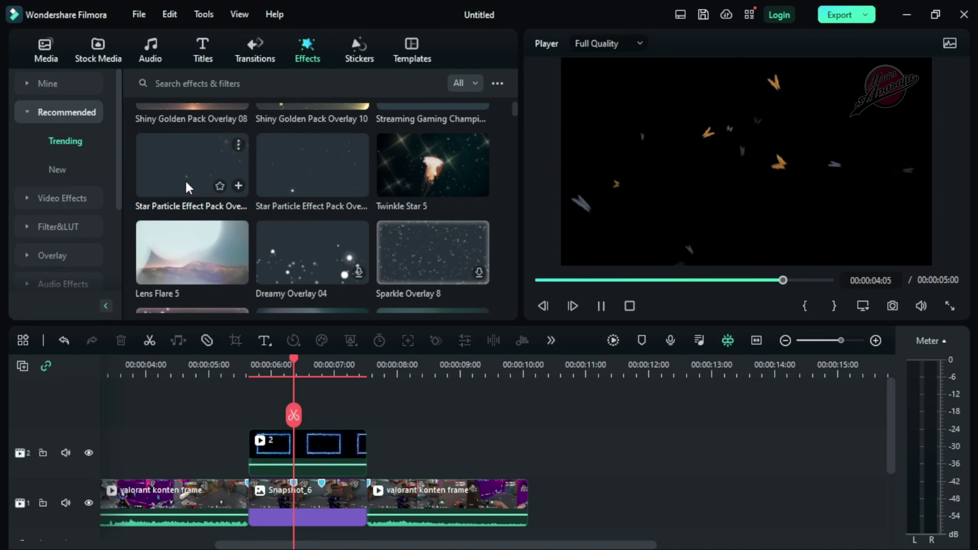
Add Star Particle Effect Pack Overlay 09 above frame clip 2, starting with the still at 00:00:05:16, and play it
left_click(187, 184)
left_click_drag(178, 174, 261, 408)
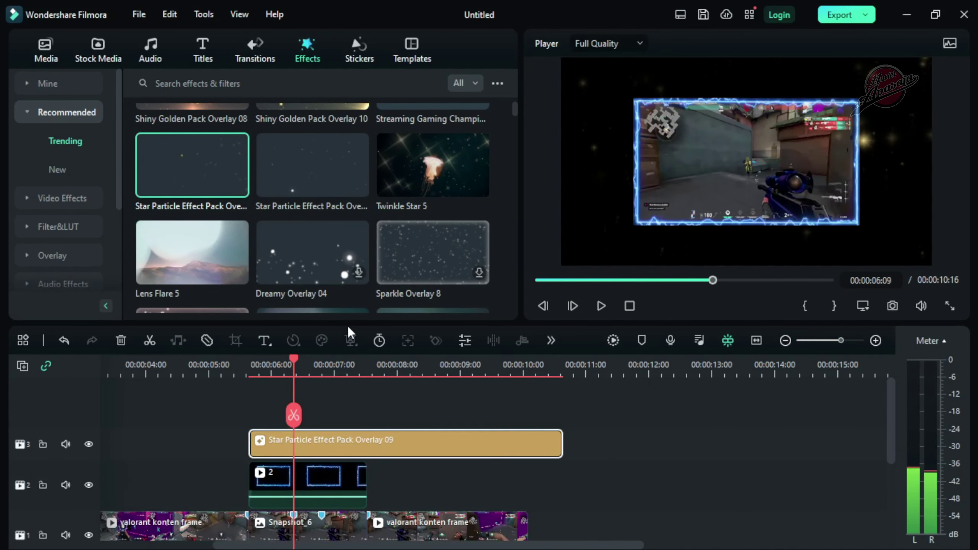
left_click(248, 369)
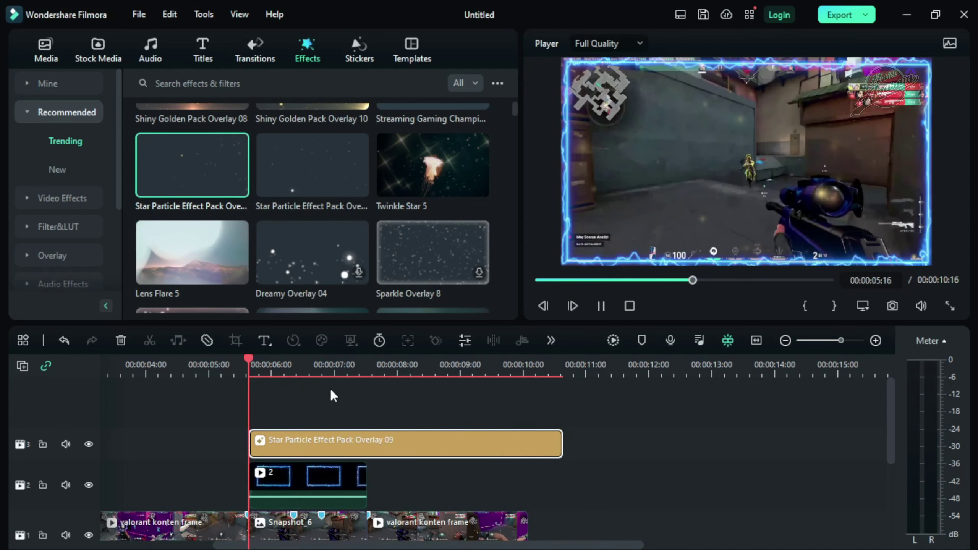
Play the particle overlay over the still and shorten it to end together with frame clip 2
key("space")
key("space")
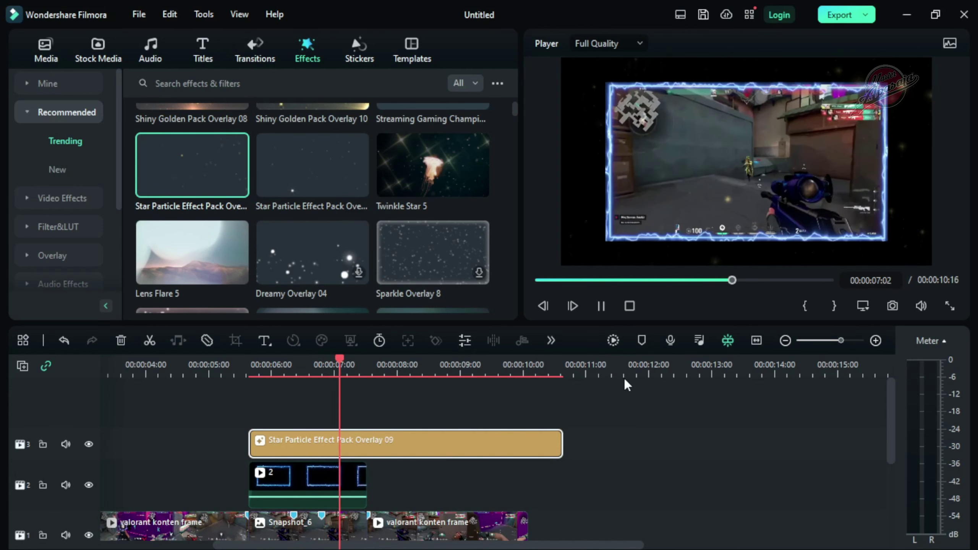
key("space")
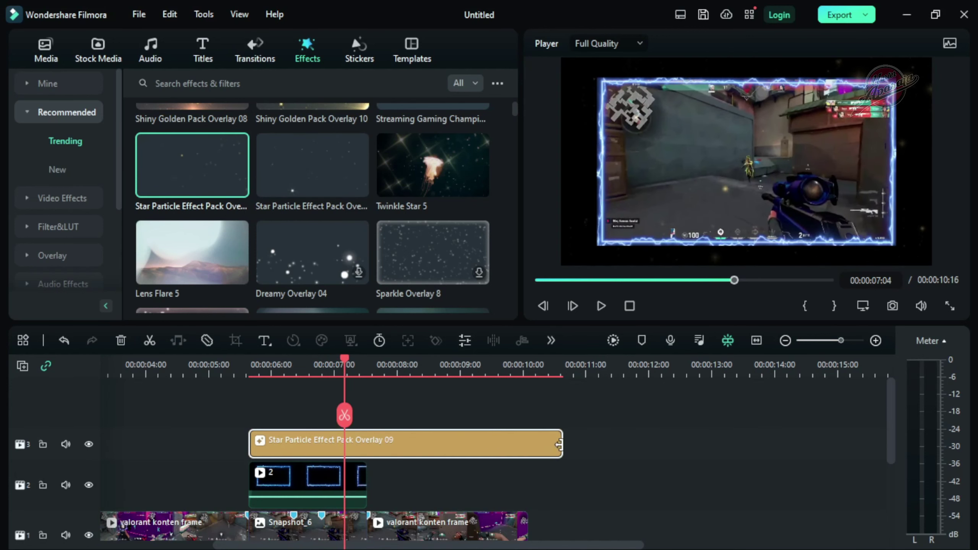
left_click_drag(561, 446, 366, 464)
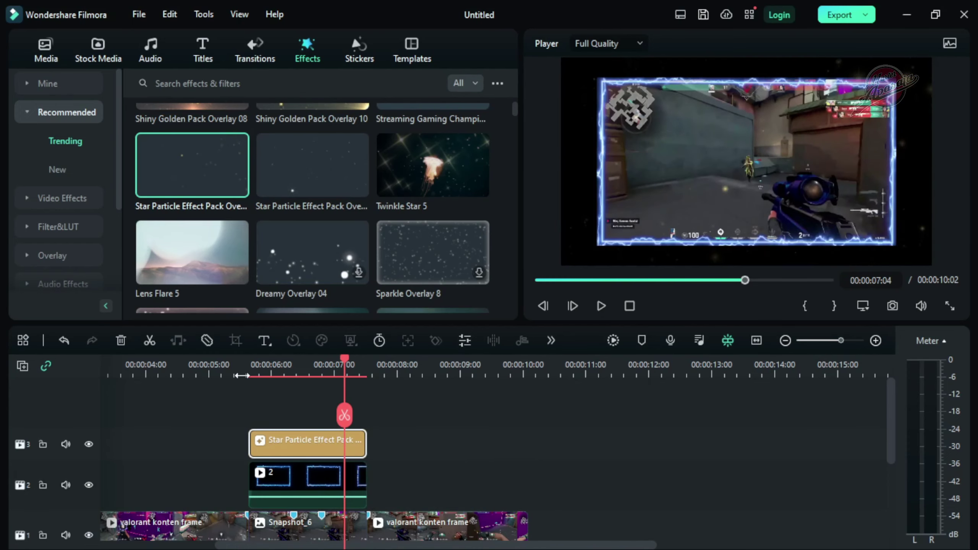
Replay the frozen shot from its start to review the particle overlay with the shrinking and growing frame
left_click(243, 373)
key("space")
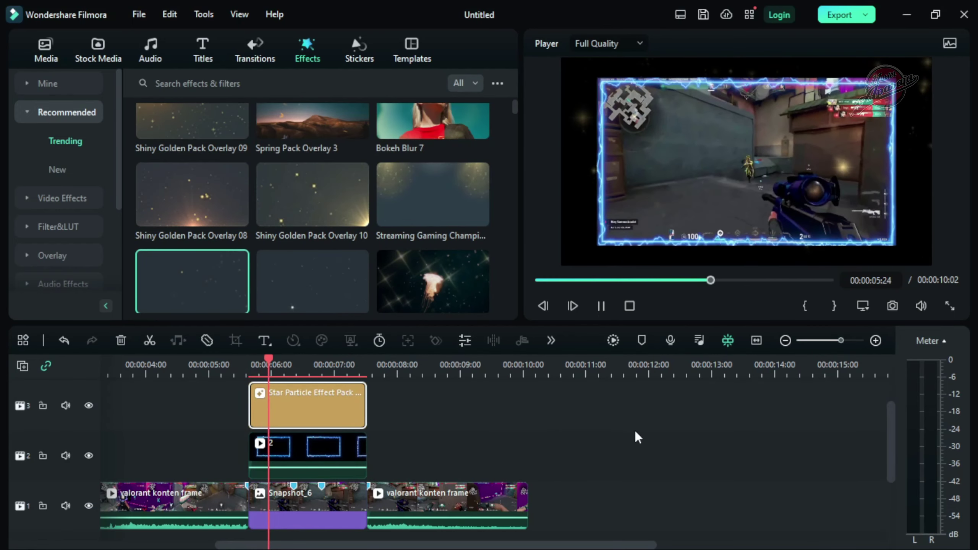
key("space")
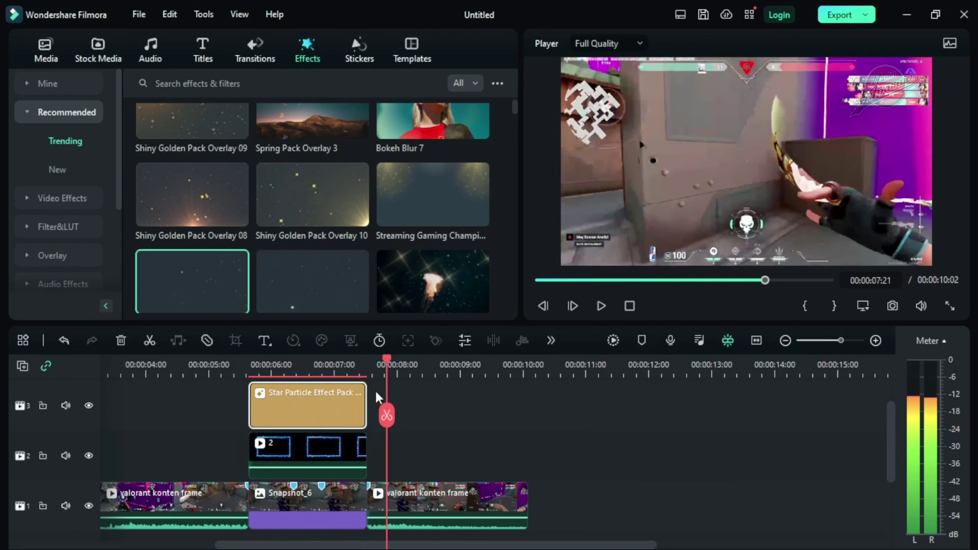
left_click(245, 365)
key("space")
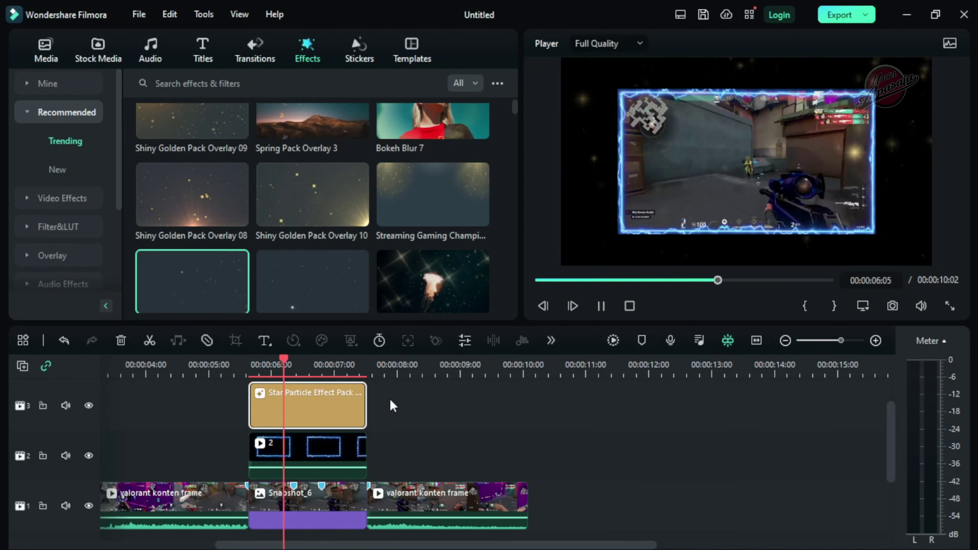
key("space")
key("space")
key("space")
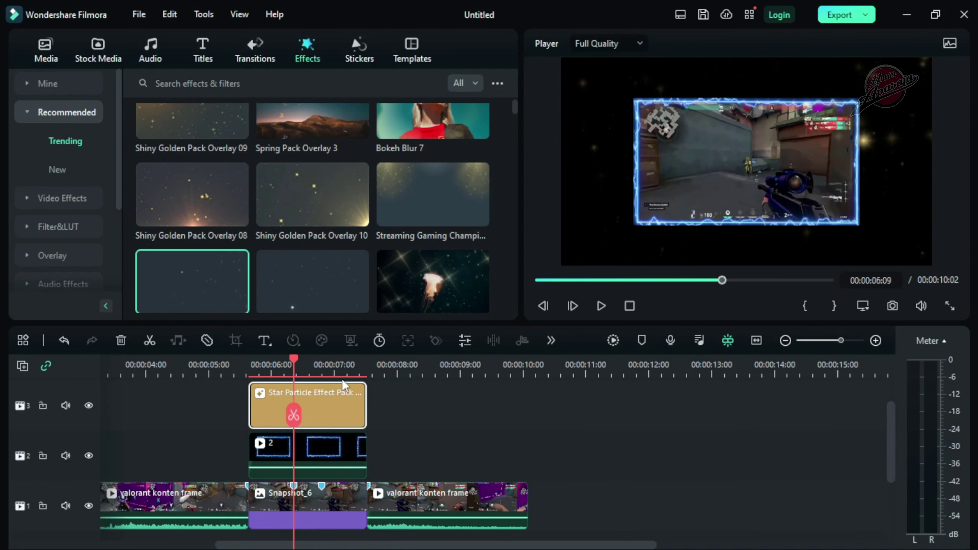
left_click_drag(343, 367, 340, 364)
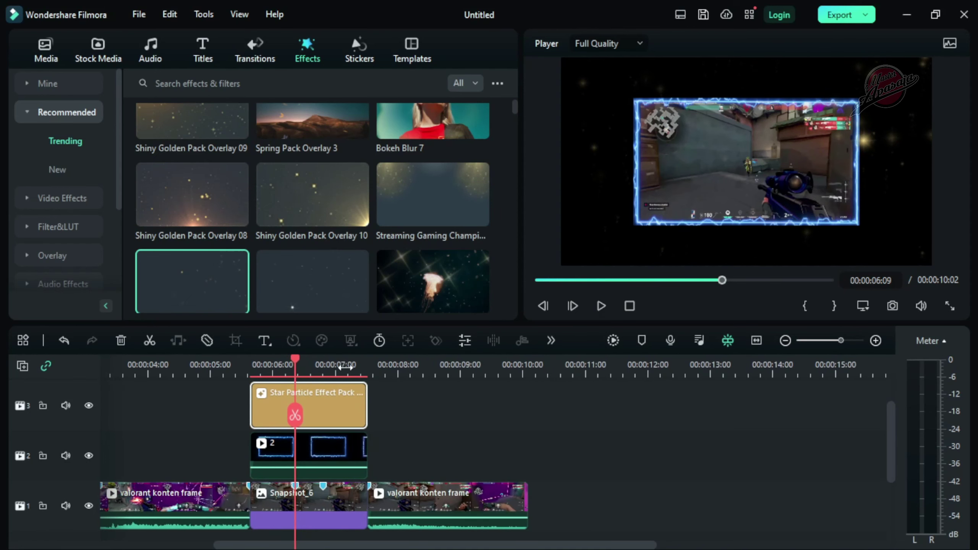
key("space")
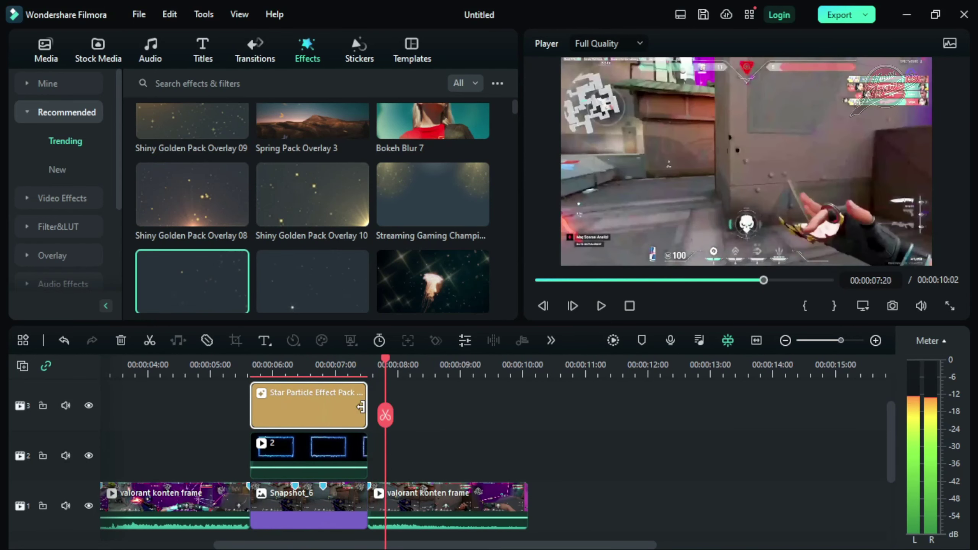
key("space")
left_click(257, 365)
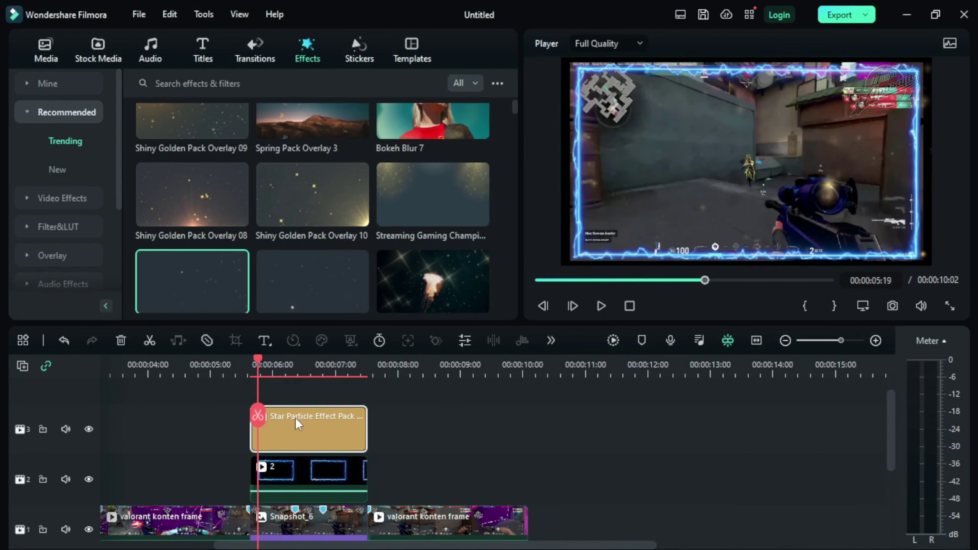
Place the cut-out rifle image Snapshot_5 on a new track above the particle overlay, starting with the still at 00:00:05:16
left_click(249, 509)
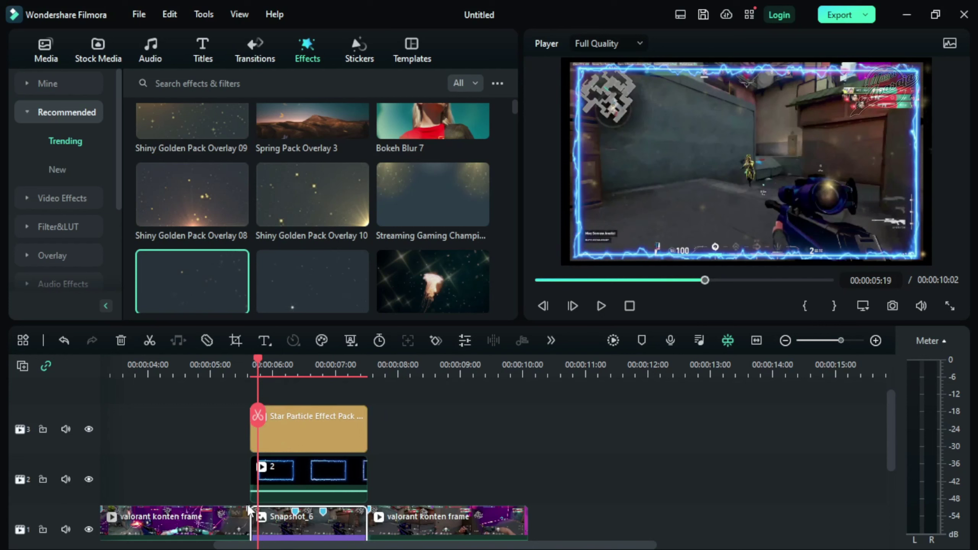
left_click(249, 508)
scroll(365, 385, "up", 1)
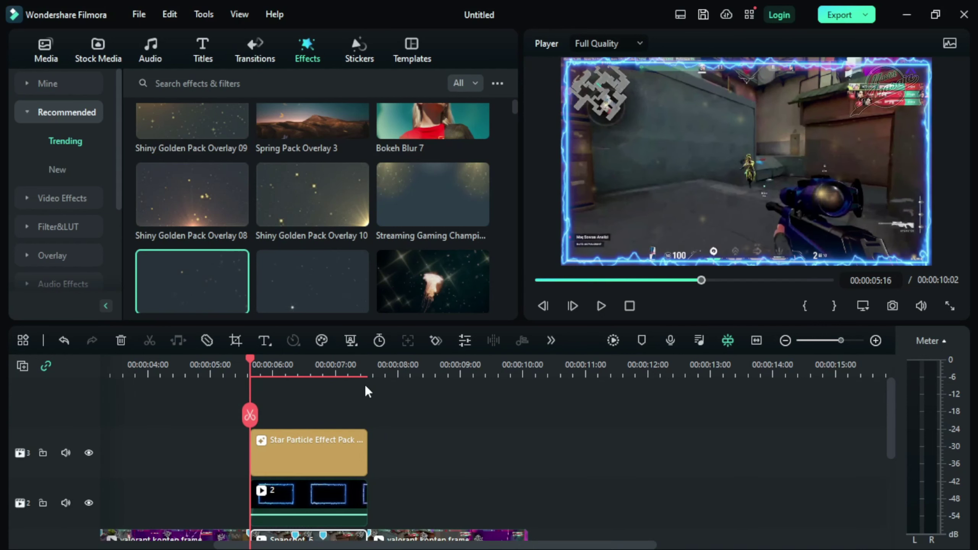
left_click(44, 47)
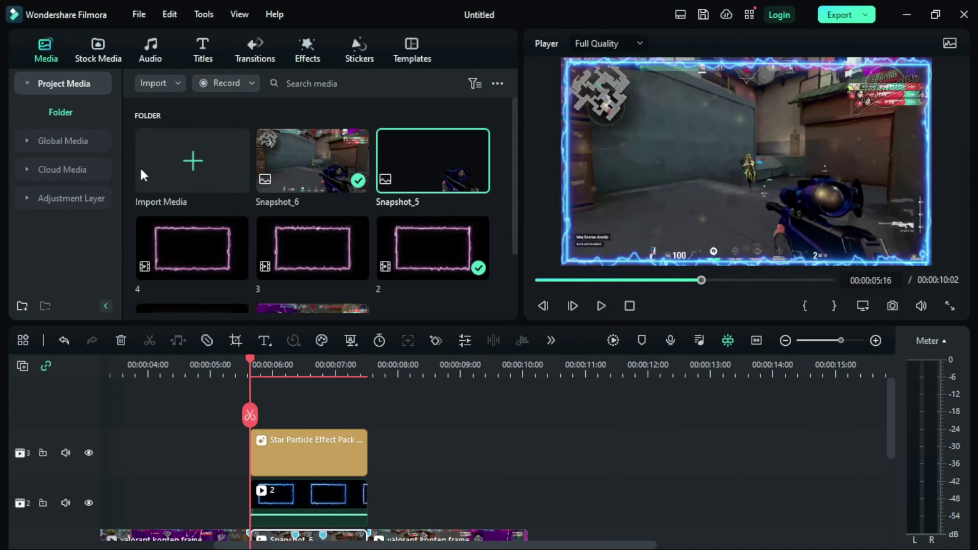
left_click_drag(445, 183, 265, 419)
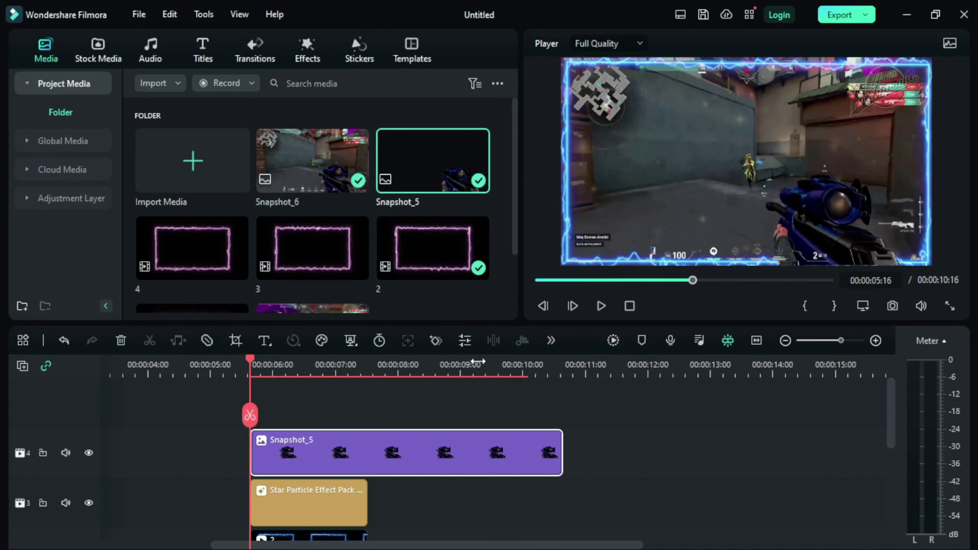
Open the properties of the Snapshot_5 clip and add a Transform keyframe at 00:00:05:17
scroll(432, 372, "down", 2)
scroll(515, 433, "down", 3)
scroll(515, 434, "up", 3)
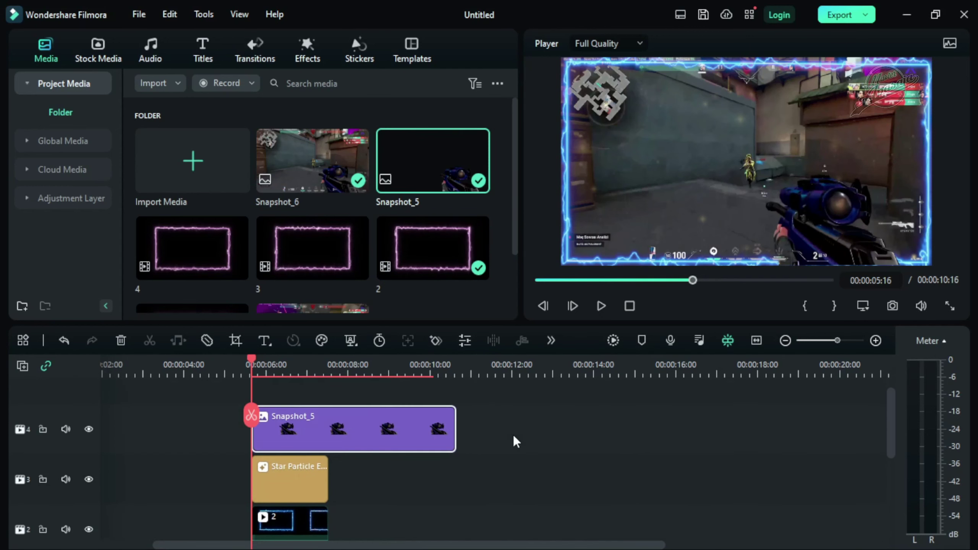
scroll(464, 419, "down", 3)
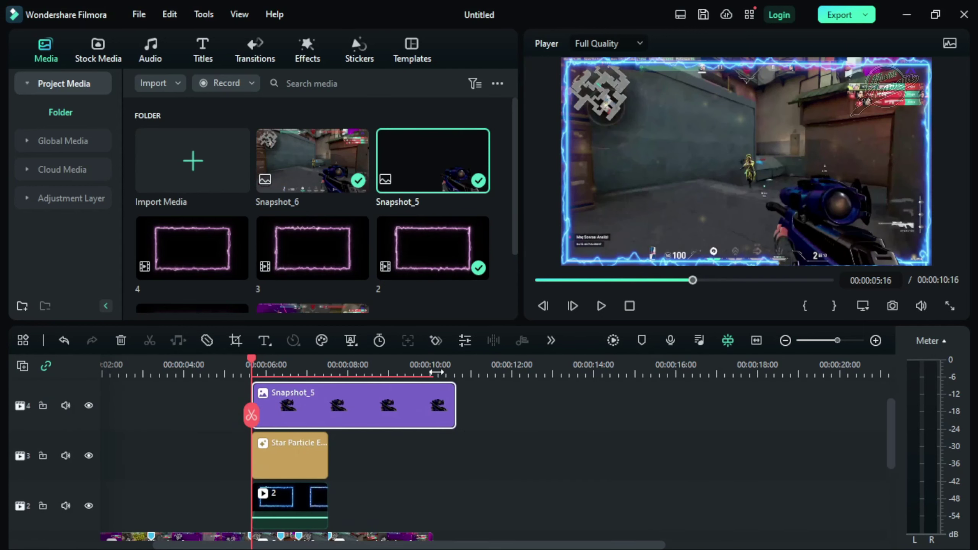
scroll(438, 411, "up", 3)
right_click(286, 448)
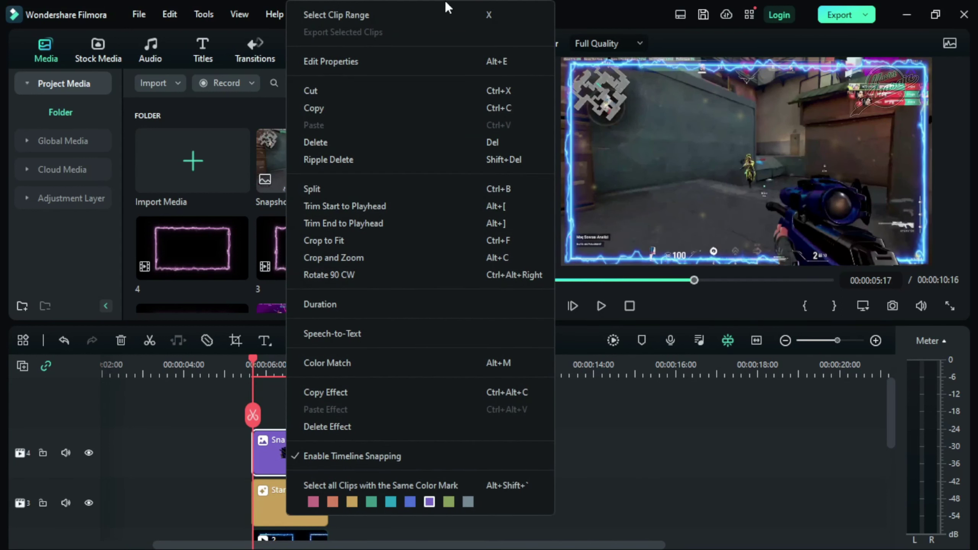
left_click(353, 63)
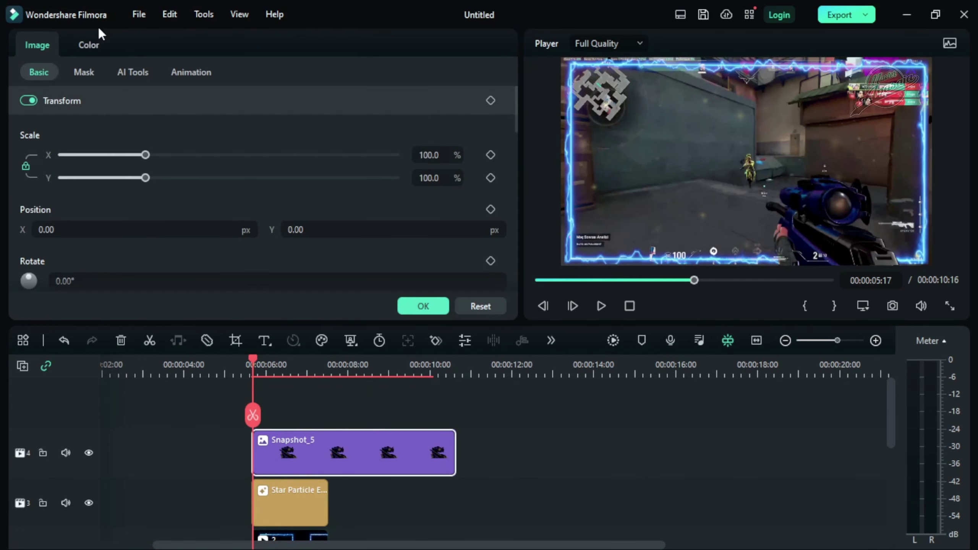
left_click(490, 100)
Scale Snapshot_5 to 109.4 % at the still's 00:00:06:09 keyframe
left_click_drag(256, 355, 292, 367)
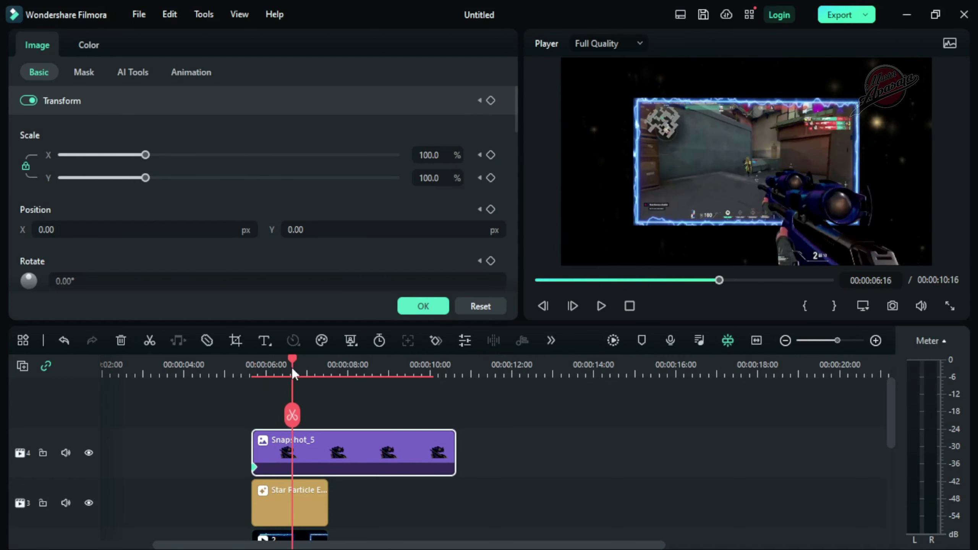
scroll(292, 489, "down", 3)
left_click(281, 512)
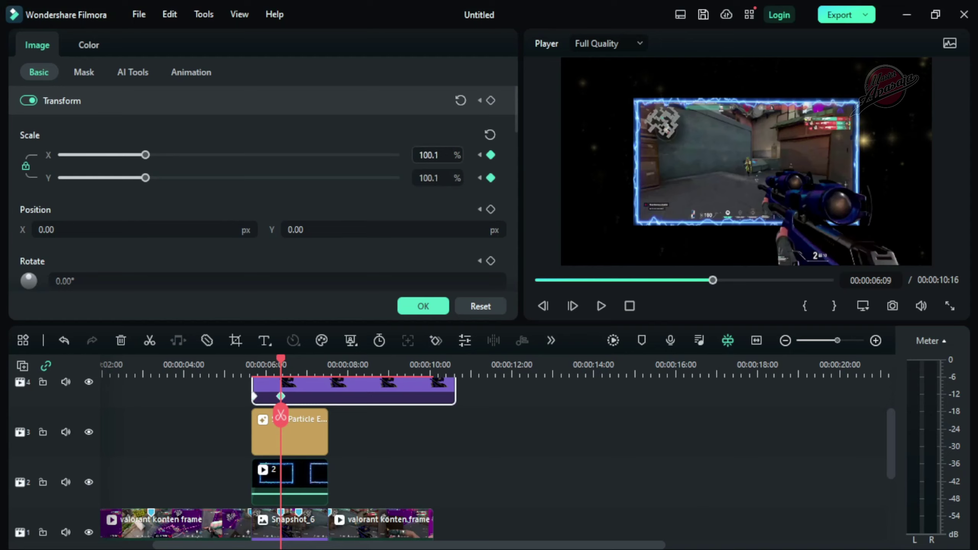
left_click_drag(145, 154, 153, 155)
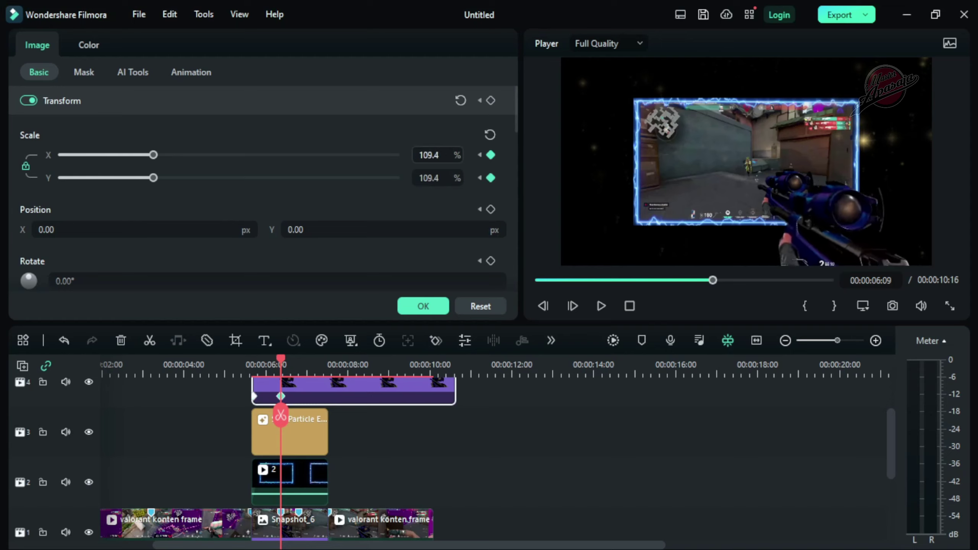
left_click_drag(283, 359, 282, 383)
Enable a drop shadow on Snapshot_5 and give it a dark blue color
scroll(162, 218, "down", 10)
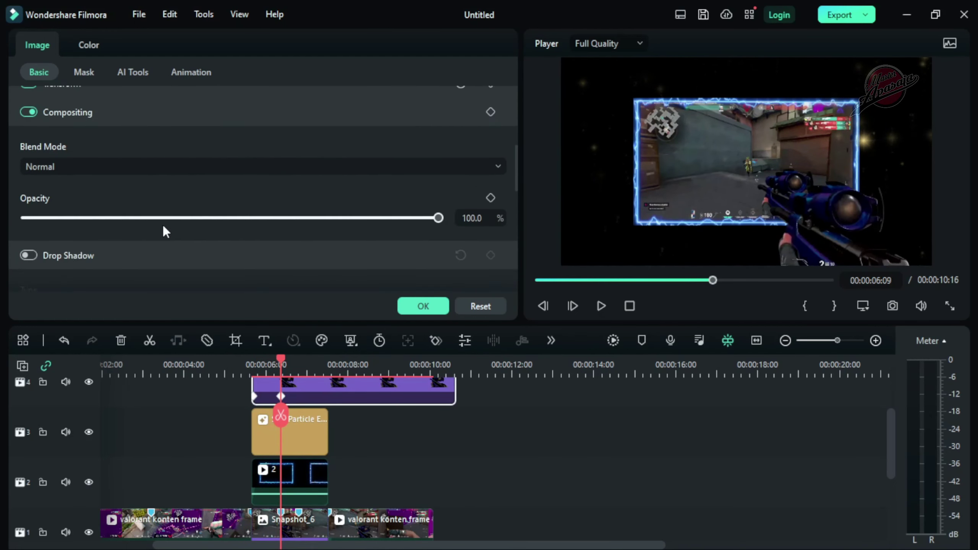
left_click(28, 170)
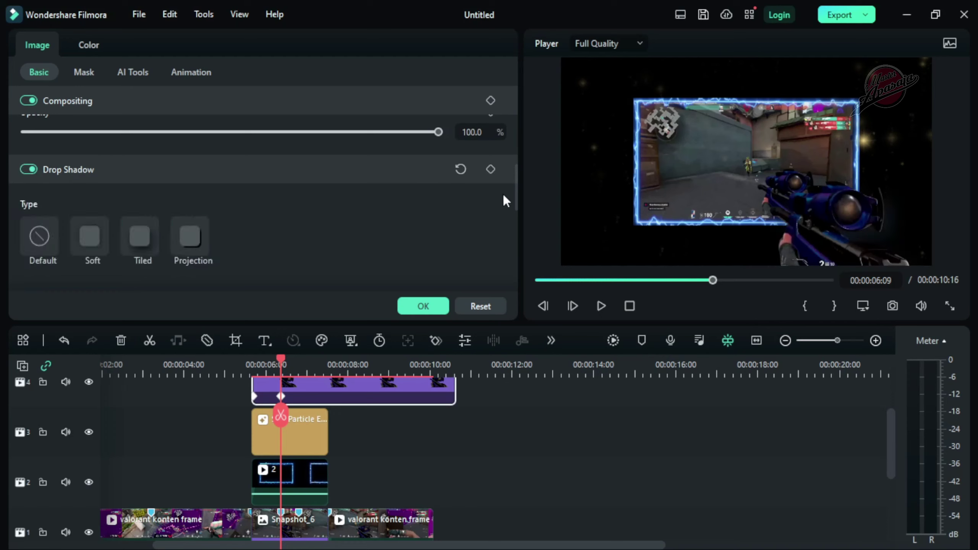
left_click_drag(516, 190, 502, 232)
left_click(66, 180)
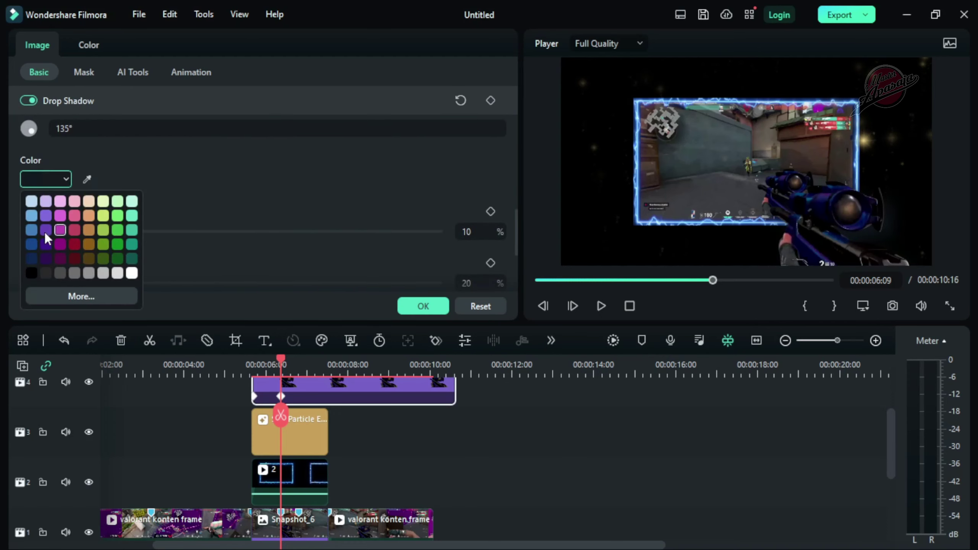
left_click(34, 248)
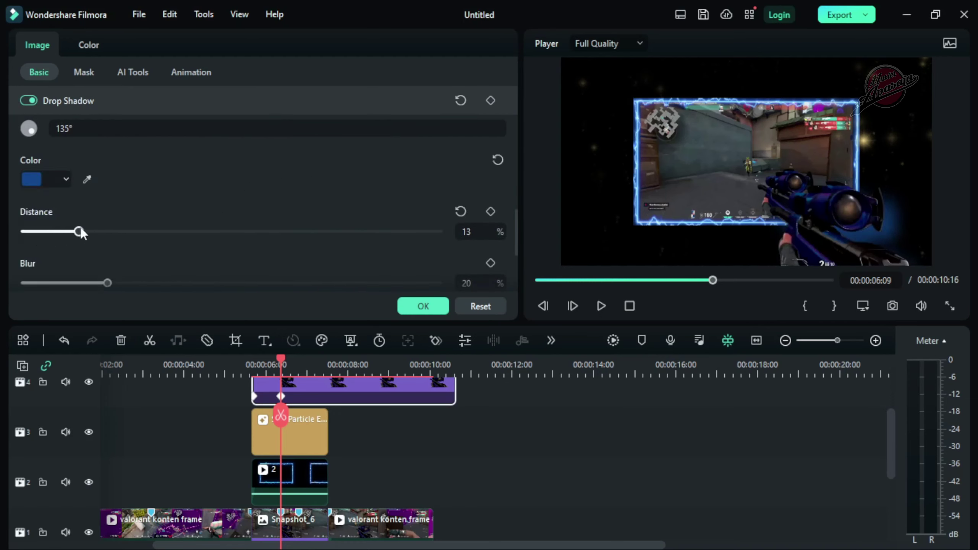
Set the rifle's drop shadow distance to 12 % and its opacity to 92 %
mouse_move(80, 232)
left_mouse_down()
mouse_move(57, 232)
mouse_move(74, 232)
left_mouse_up()
scroll(518, 234, "down", 3)
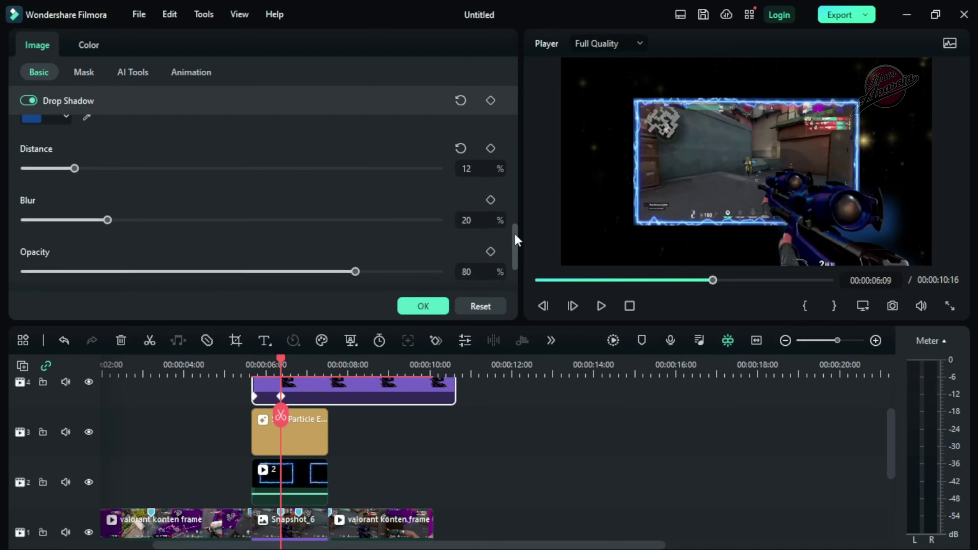
left_click_drag(426, 229, 405, 229)
scroll(518, 236, "down", 2)
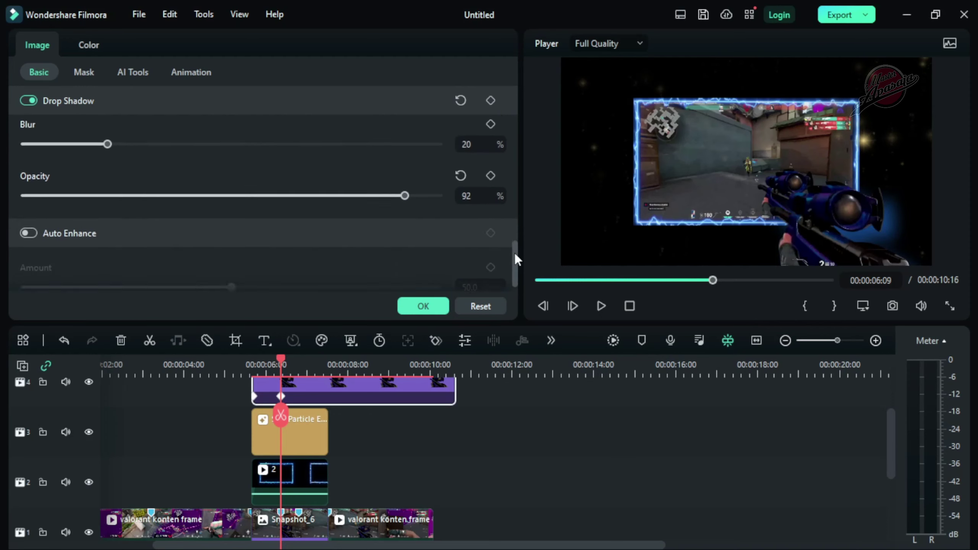
scroll(520, 252, "up", 5)
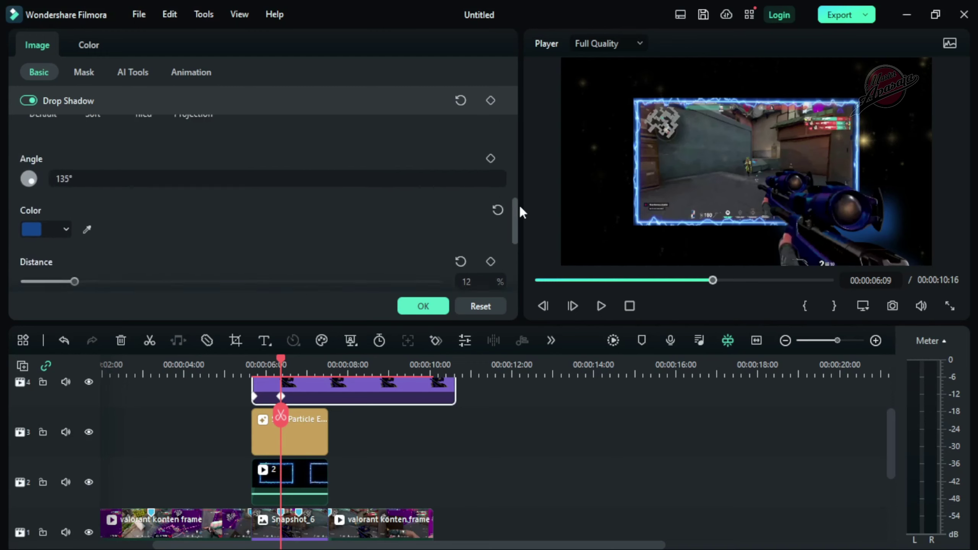
Refine the rifle's drop shadow to a distance of 6 %, blur of 19 % and opacity of 100 %
left_click_drag(32, 223, 24, 223)
scroll(110, 218, "down", 1)
left_click_drag(81, 282, 61, 273)
scroll(187, 259, "down", 4)
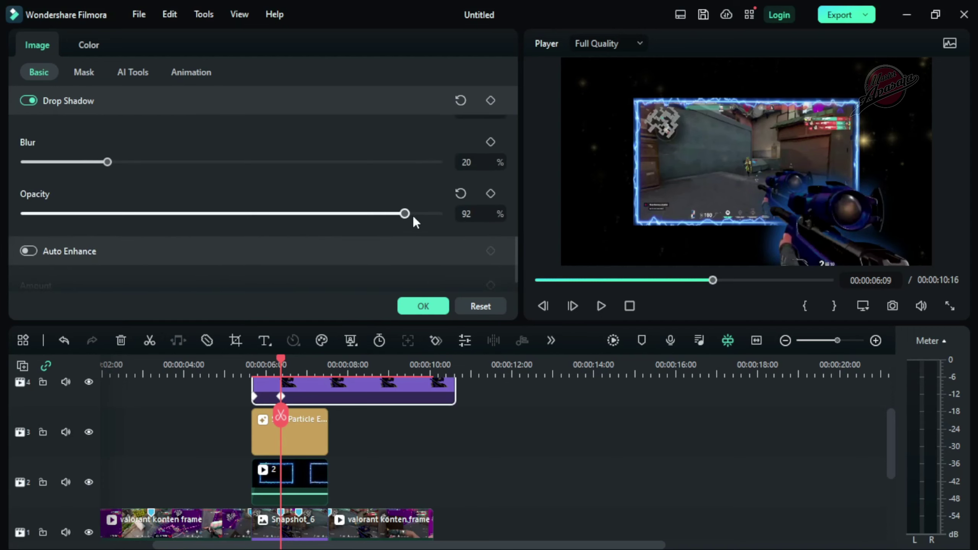
left_click_drag(20, 167, 113, 179)
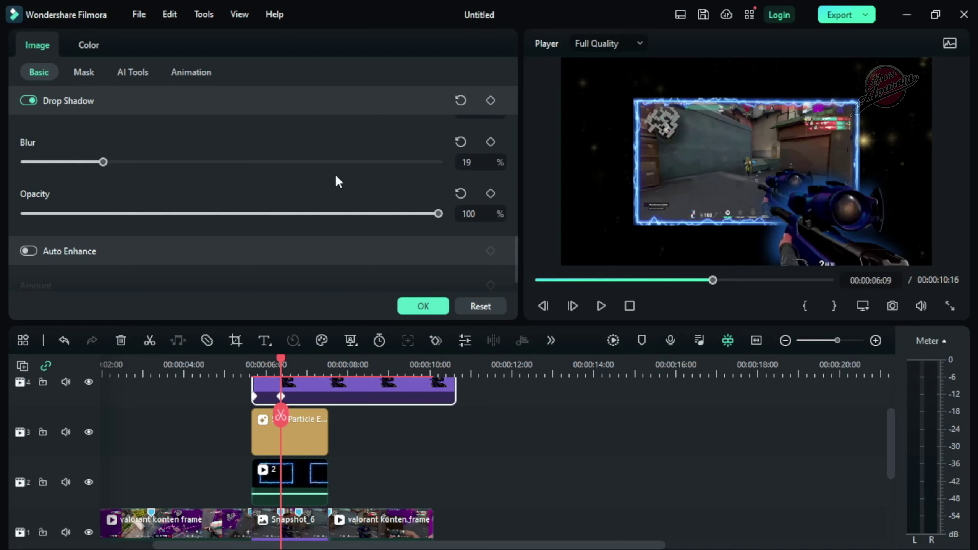
scroll(93, 222, "up", 2)
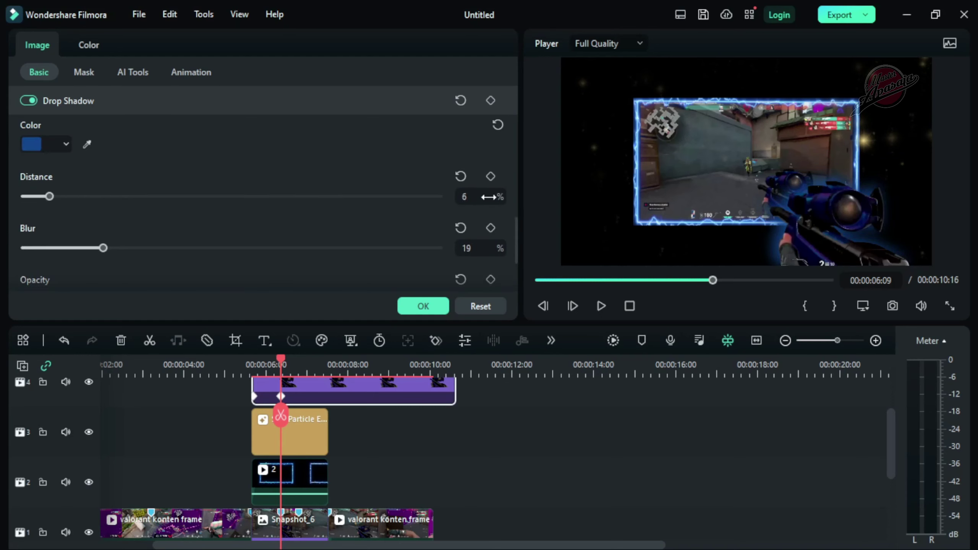
Play the rifle animation from 00:00:05:09 and trim Snapshot_5 to end together with the particle overlay
left_click(237, 364)
key("space")
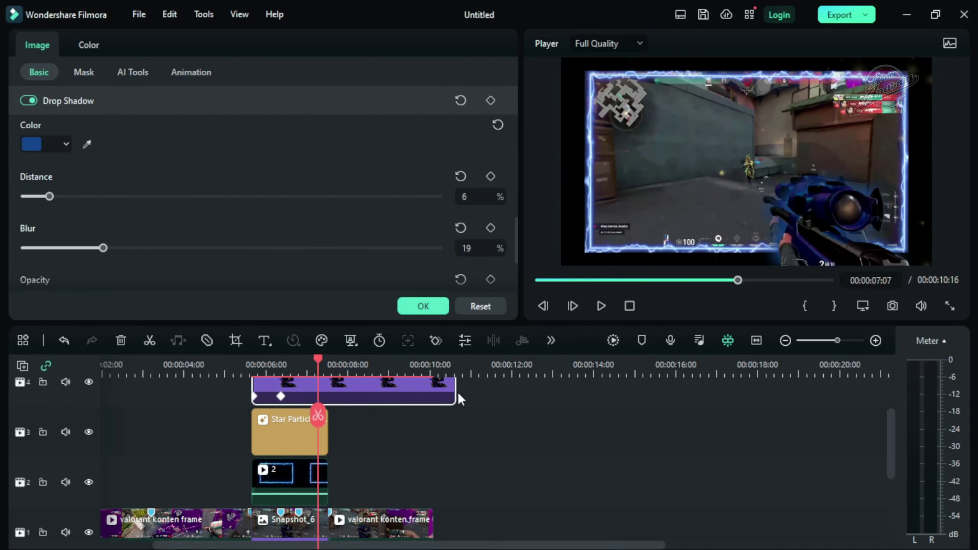
left_click_drag(456, 393, 328, 401)
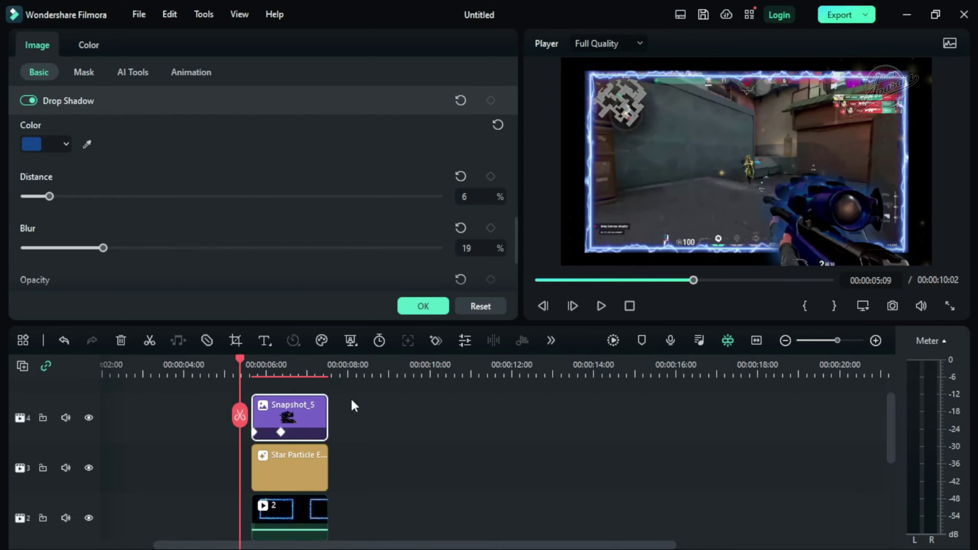
Play the finished frame effect through to the following gameplay clip and return to the start of the timeline
scroll(588, 424, "down", 2)
key("space")
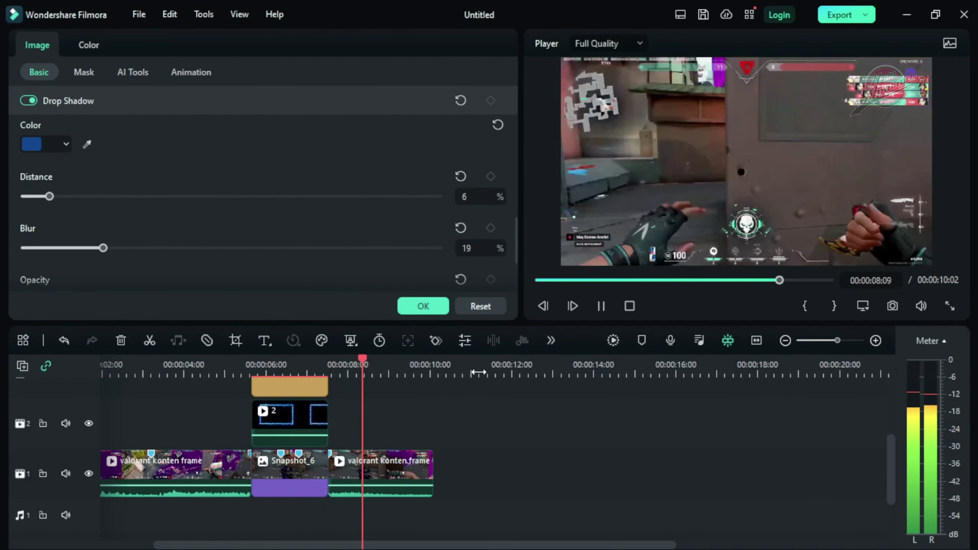
key("space")
left_click(625, 309)
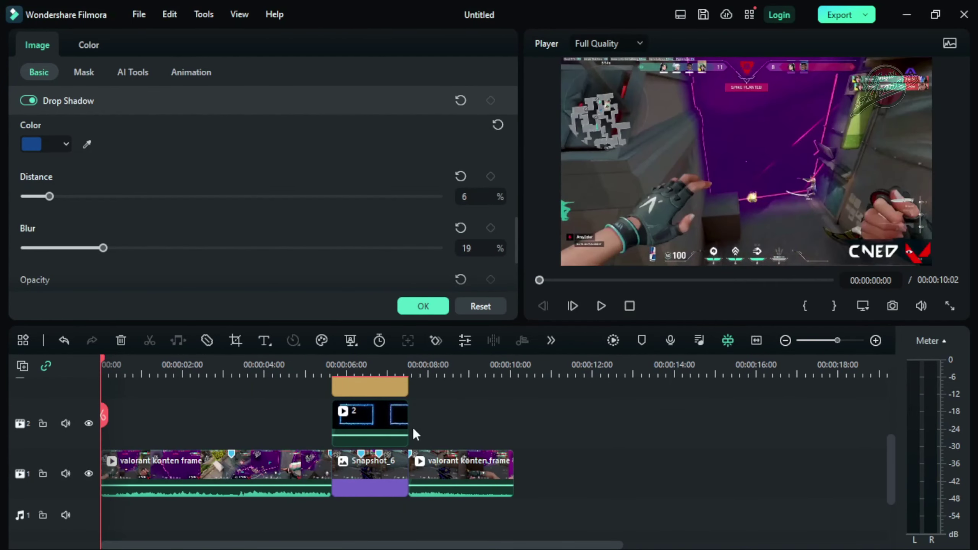
Split the first gameplay clip at 00:00:03:05, just before the scope-in
scroll(365, 443, "up", 1)
left_click(232, 477)
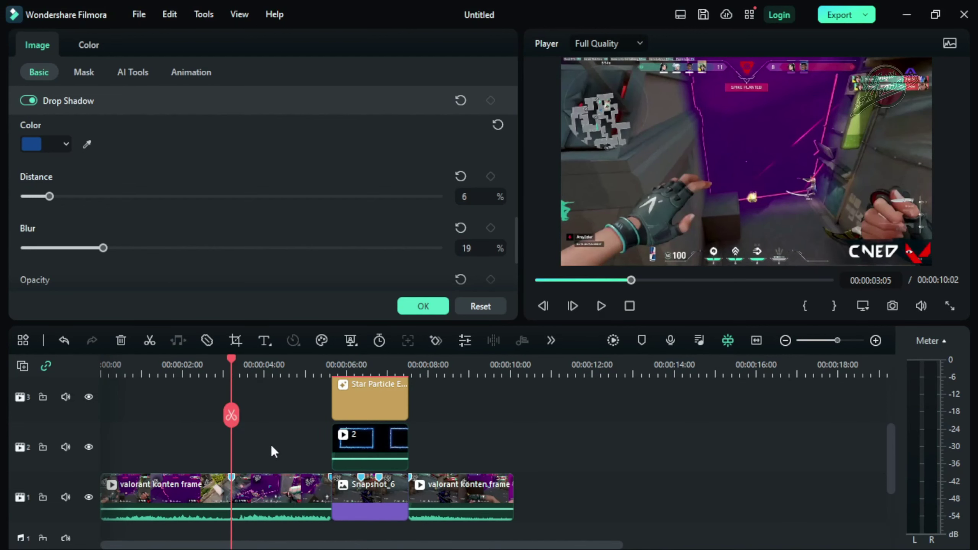
left_click(423, 306)
left_click(232, 414)
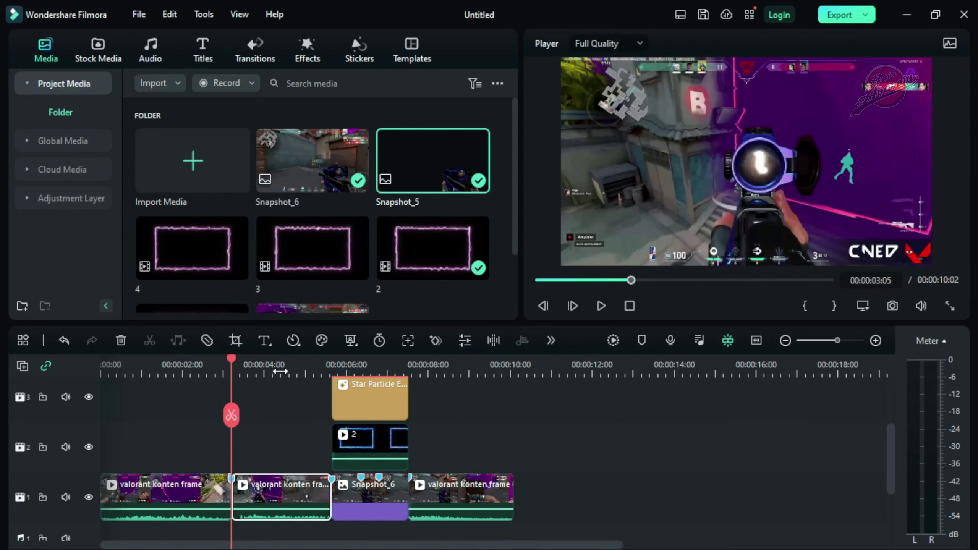
Split the gameplay clip again at 00:00:03:08 to isolate the short scoped-in segment
scroll(280, 371, "up", 5)
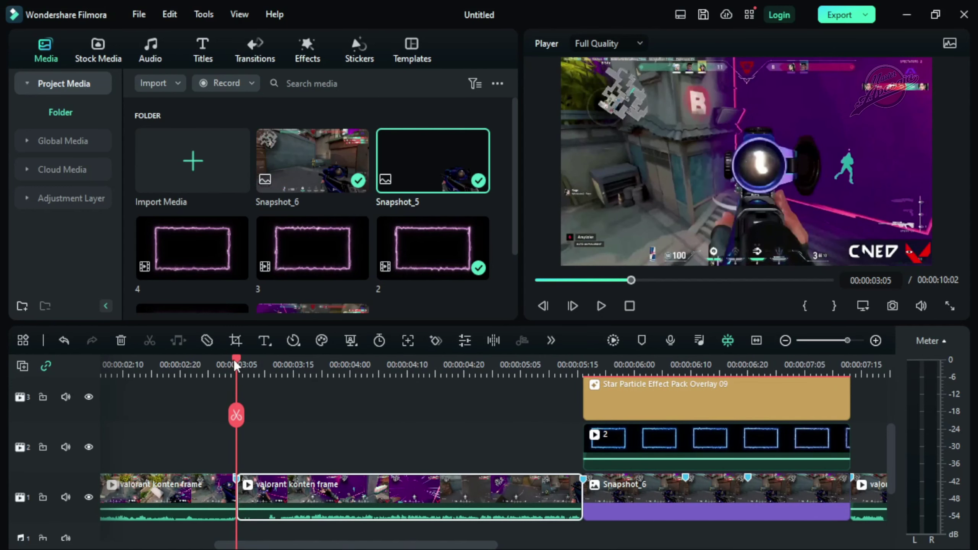
left_click_drag(234, 359, 254, 363)
left_click(571, 307)
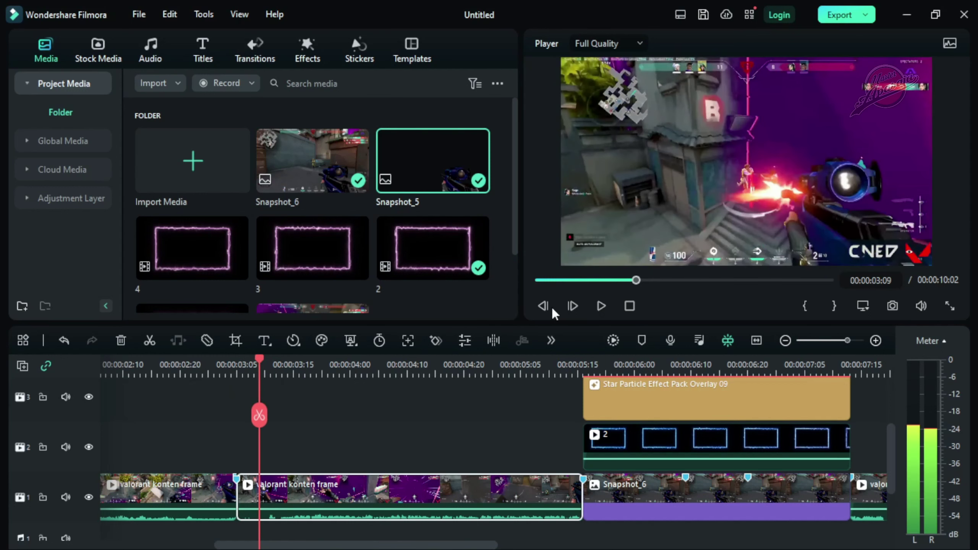
left_click(543, 307)
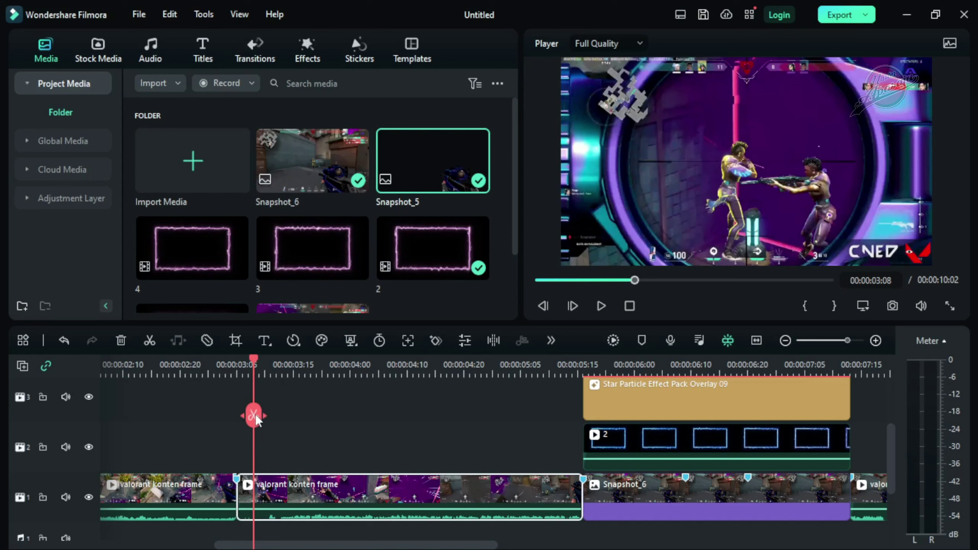
left_click(255, 415)
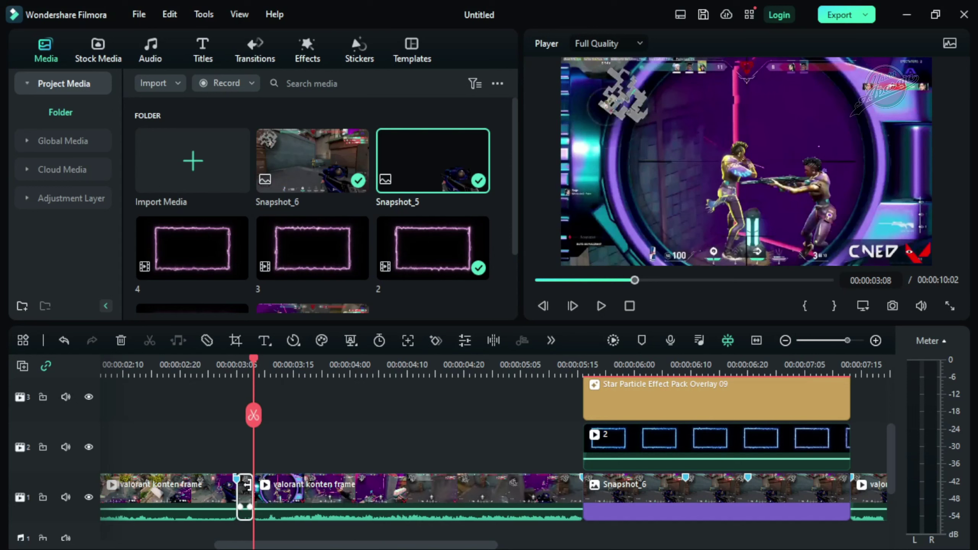
Slow the isolated scope segment to 0.1x and play it back
left_click(298, 347)
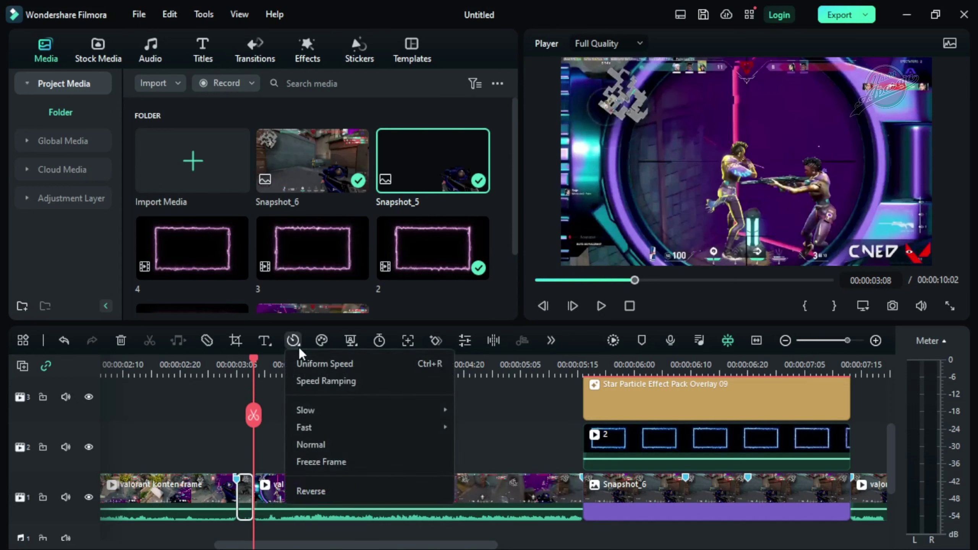
left_click(358, 407)
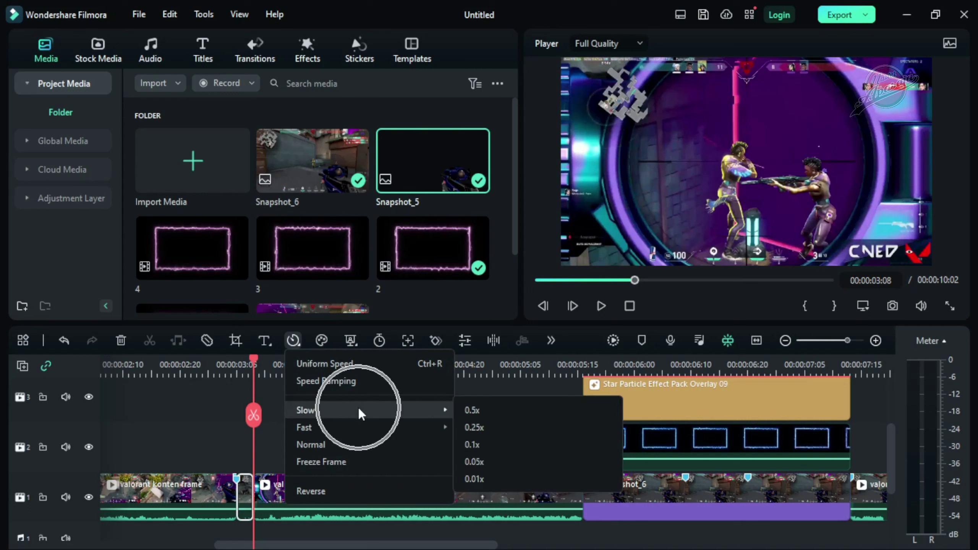
left_click(489, 443)
key("space")
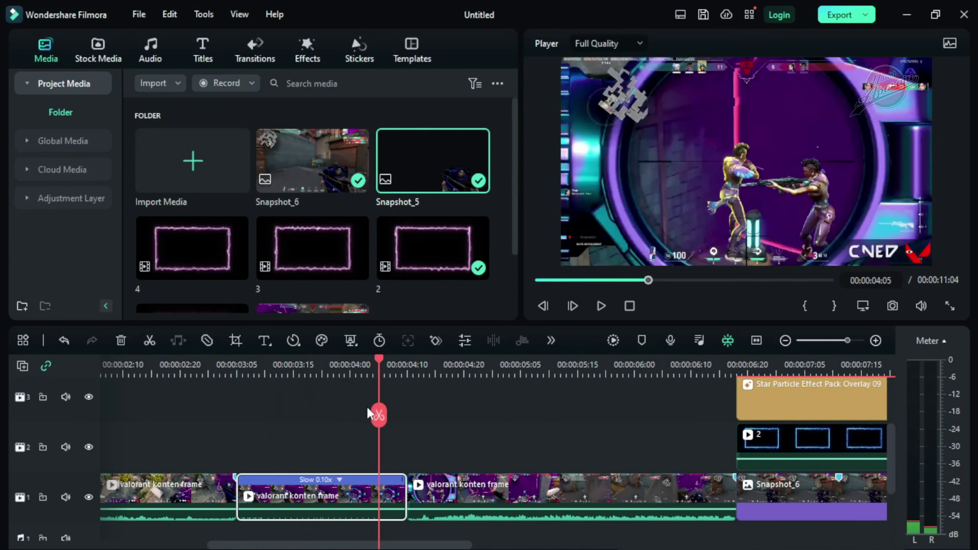
key("space")
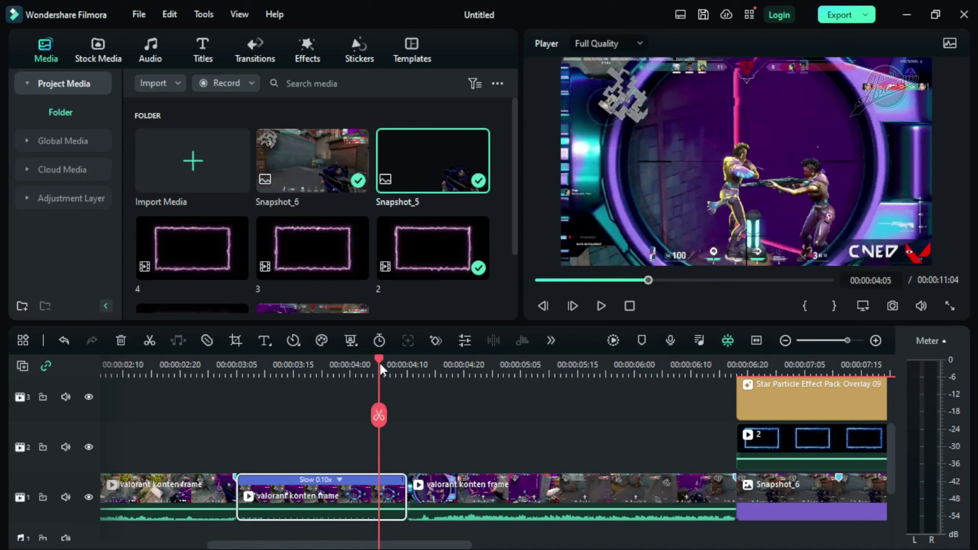
Search the video effects for cosmic and add Cosmic Pack Overlay 1 on track 2 above the slowed segment
left_click_drag(378, 362, 238, 381)
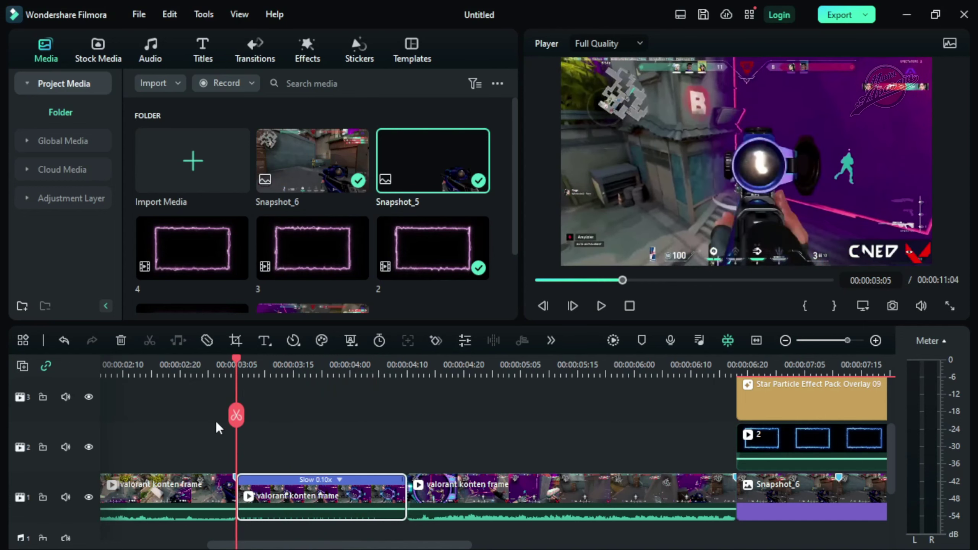
left_click(308, 58)
left_click(225, 84)
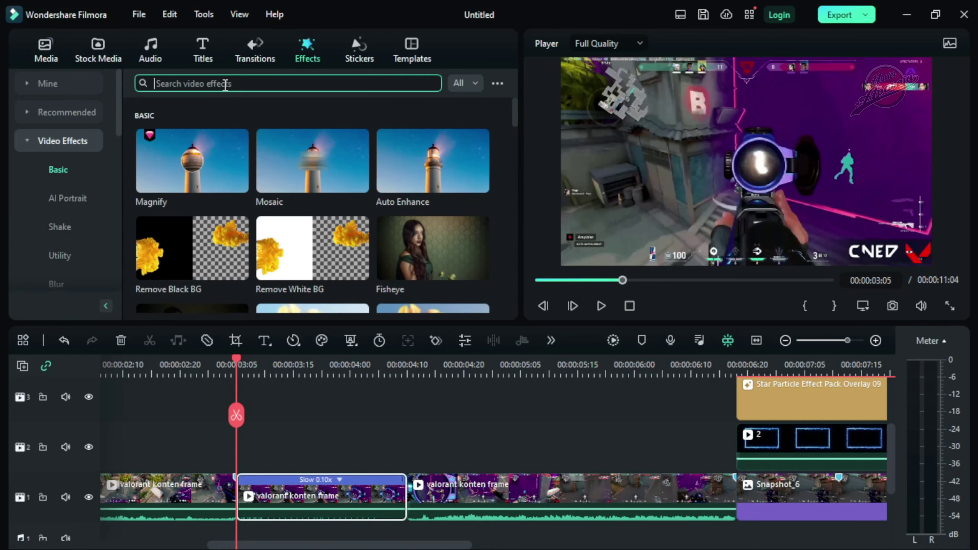
type("cosmic")
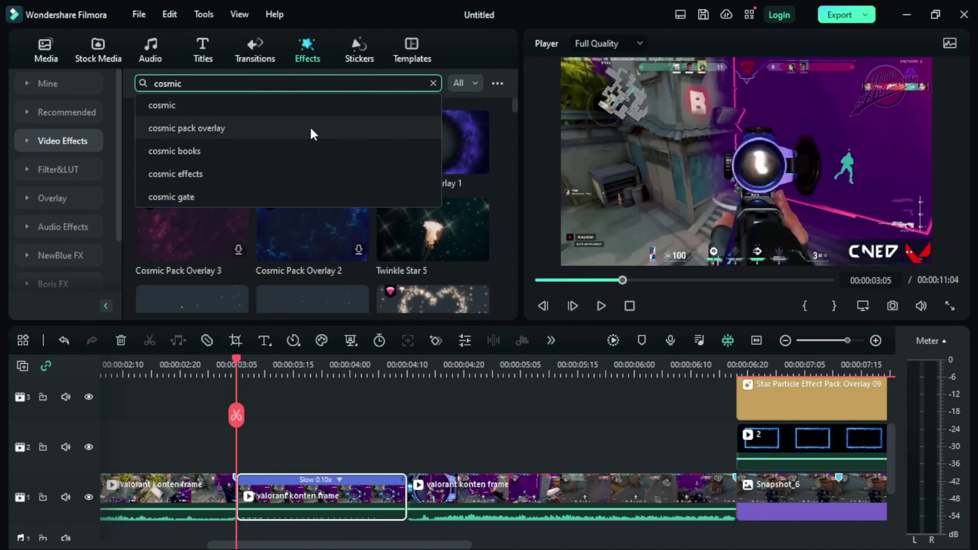
left_click(506, 157)
left_click(426, 159)
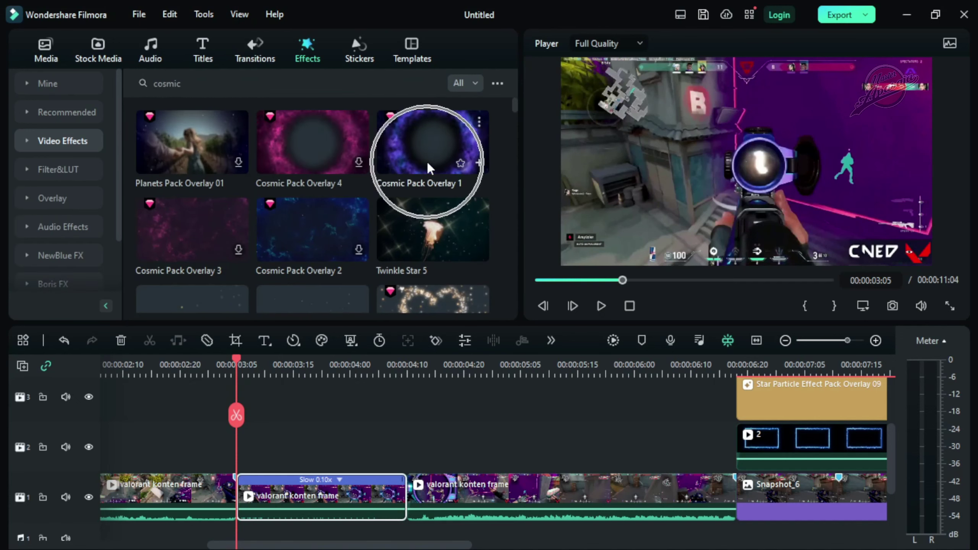
left_click_drag(420, 169, 387, 449)
Move the cosmic overlay to start at 00:00:03:05 and trim it to end with the slowed segment
scroll(117, 448, "down", 3)
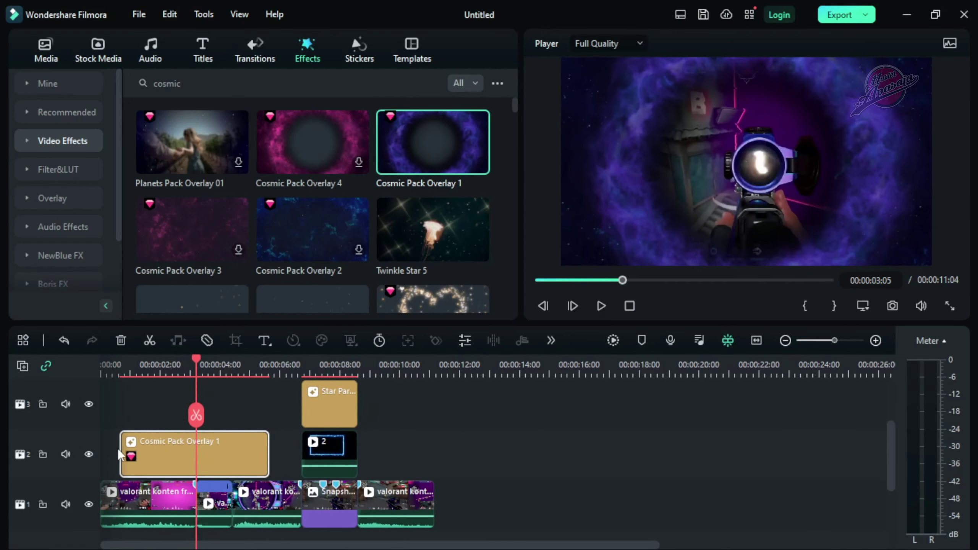
left_click_drag(160, 453, 191, 455)
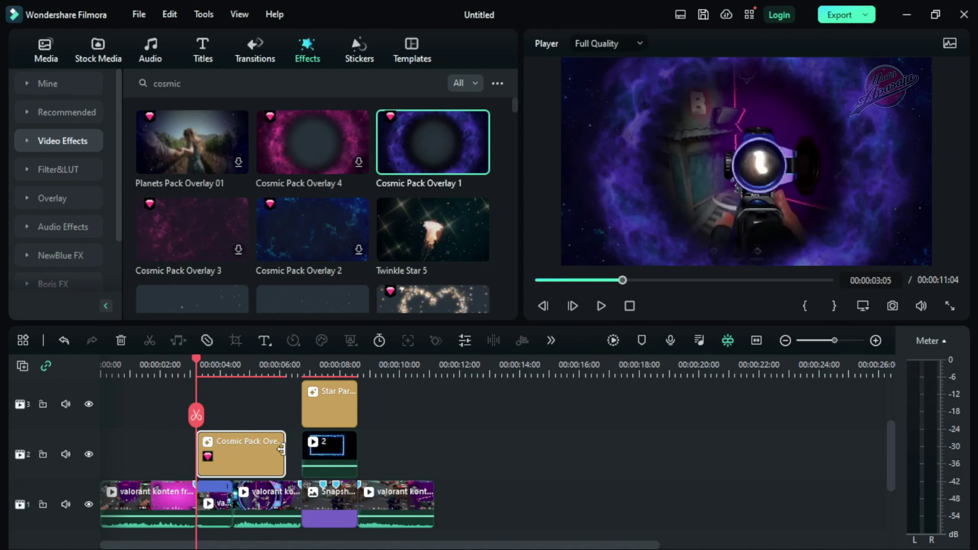
left_click_drag(282, 448, 245, 439)
scroll(494, 428, "up", 2)
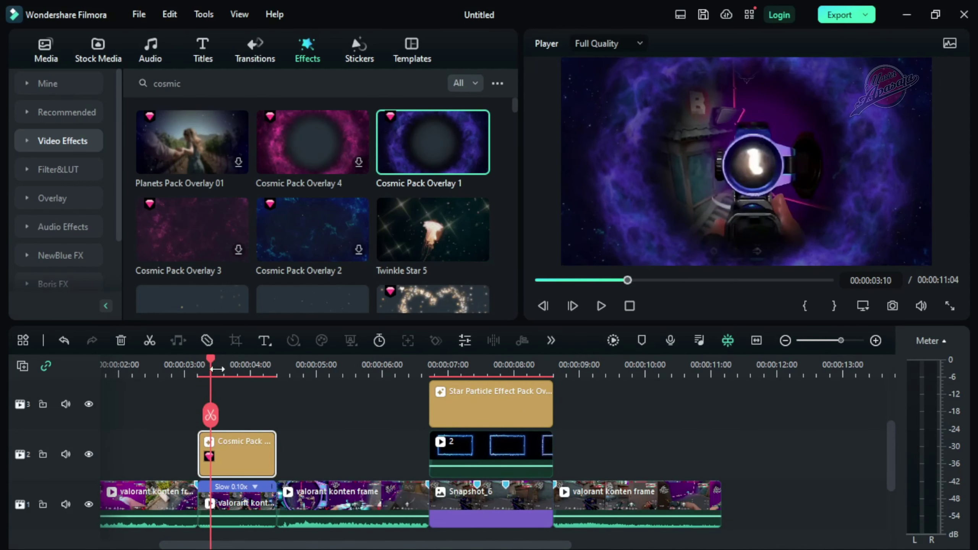
Keyframe the cosmic overlay's opacity from 0 at 00:00:03:05 to 100 at 00:00:04:00
left_click_drag(216, 368, 200, 358)
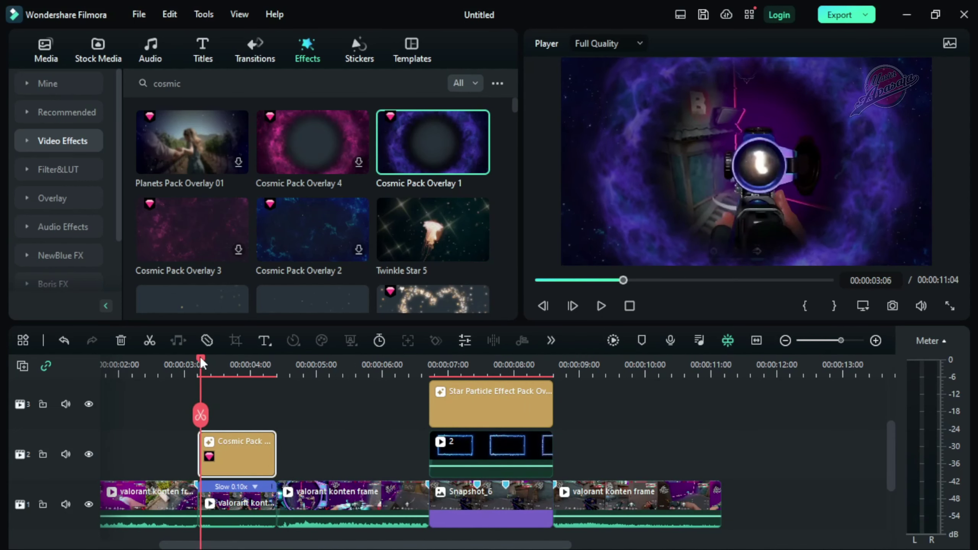
right_click(223, 451)
left_click(293, 125)
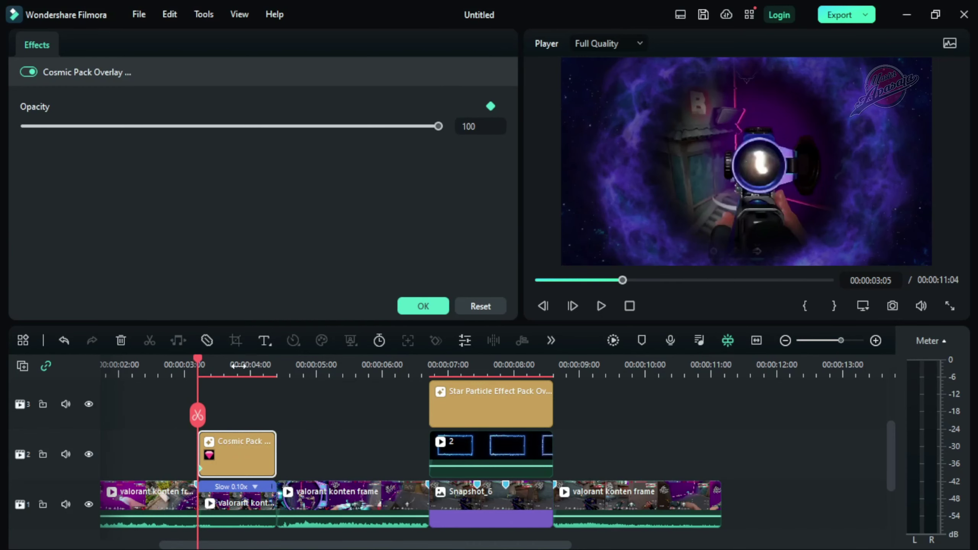
left_click_drag(197, 360, 250, 388)
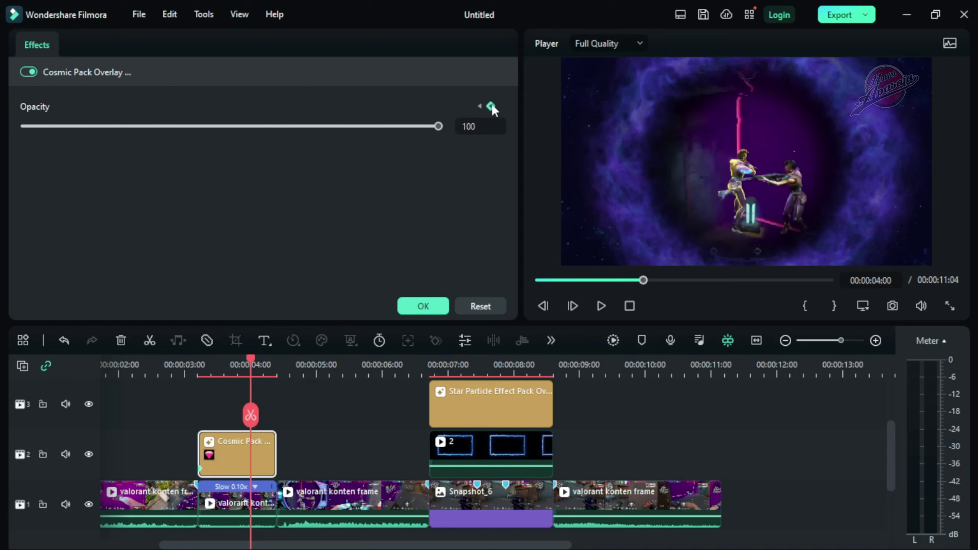
left_click(200, 468)
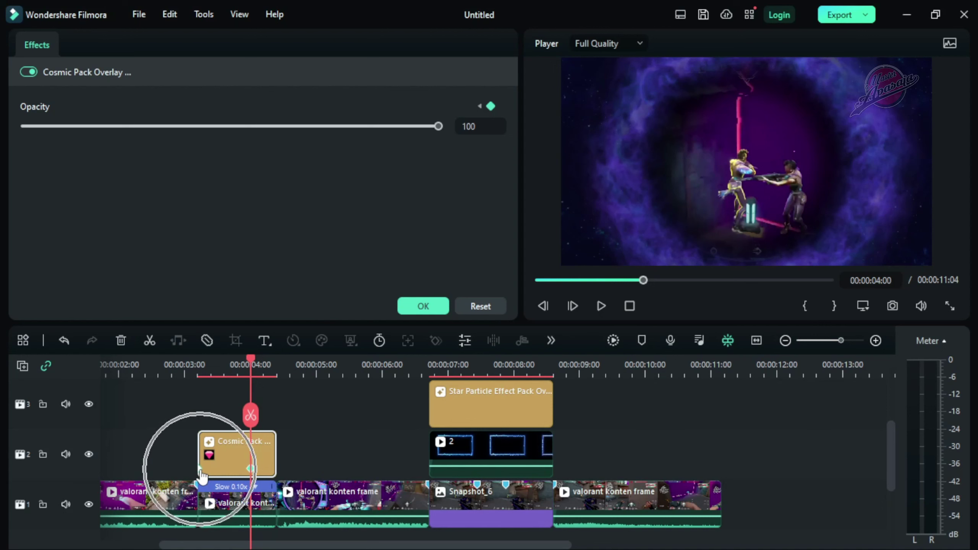
left_click_drag(438, 129, 16, 127)
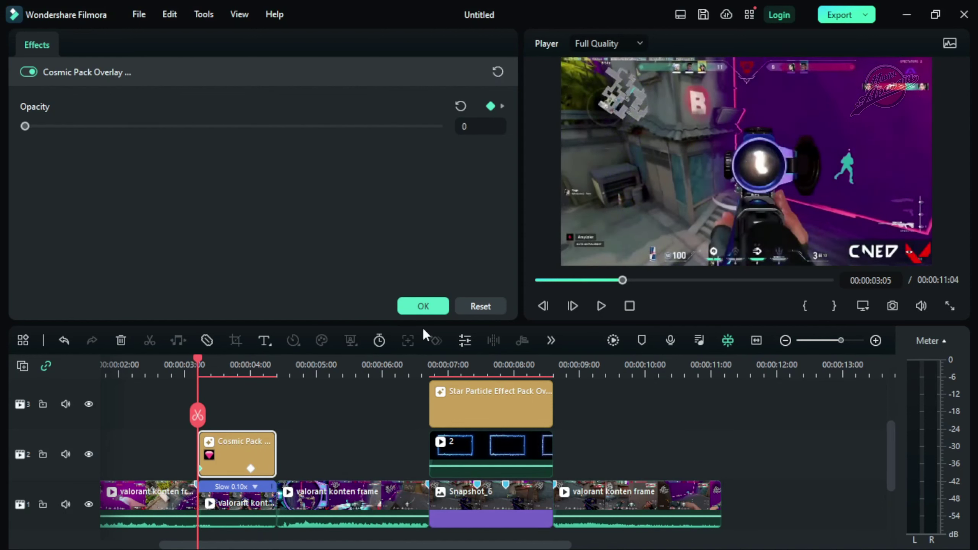
left_click(422, 307)
Extend the cosmic overlay slightly past the end of the slowed segment and play its fade-in
left_click_drag(373, 367, 352, 363)
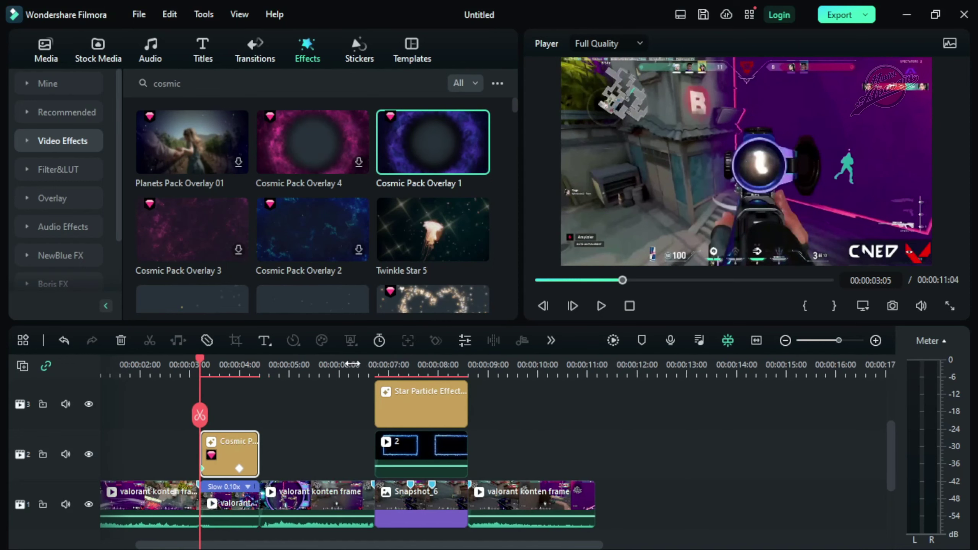
left_click_drag(200, 364, 246, 373)
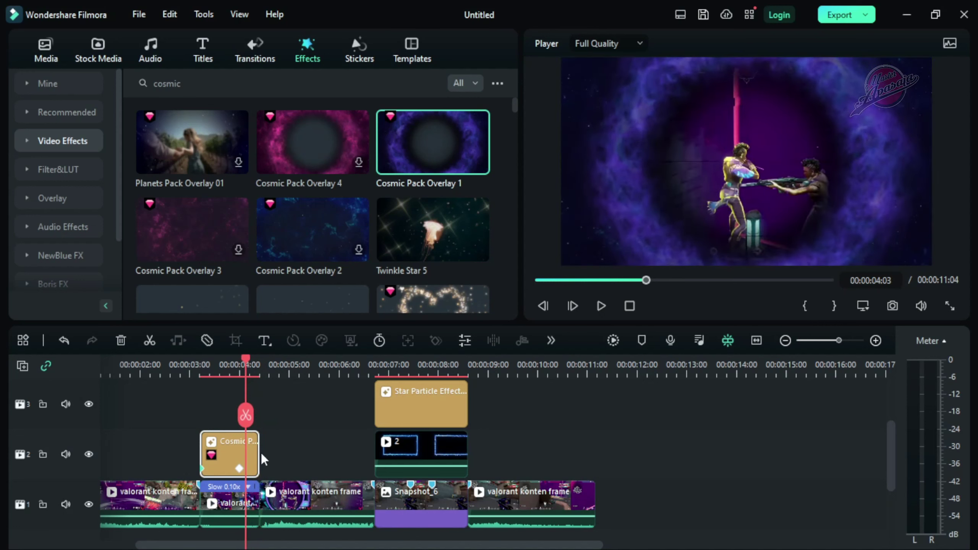
left_click_drag(257, 450, 264, 450)
key("space")
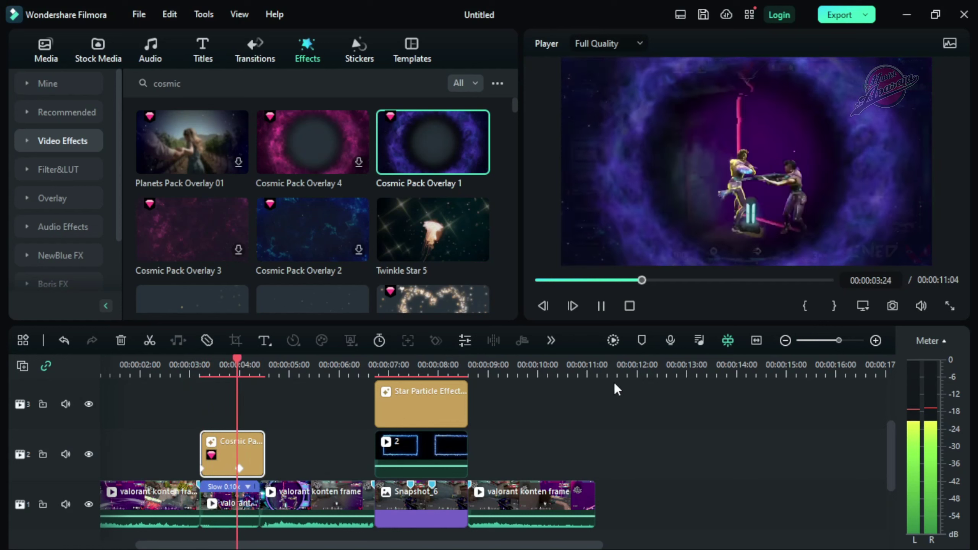
key("space")
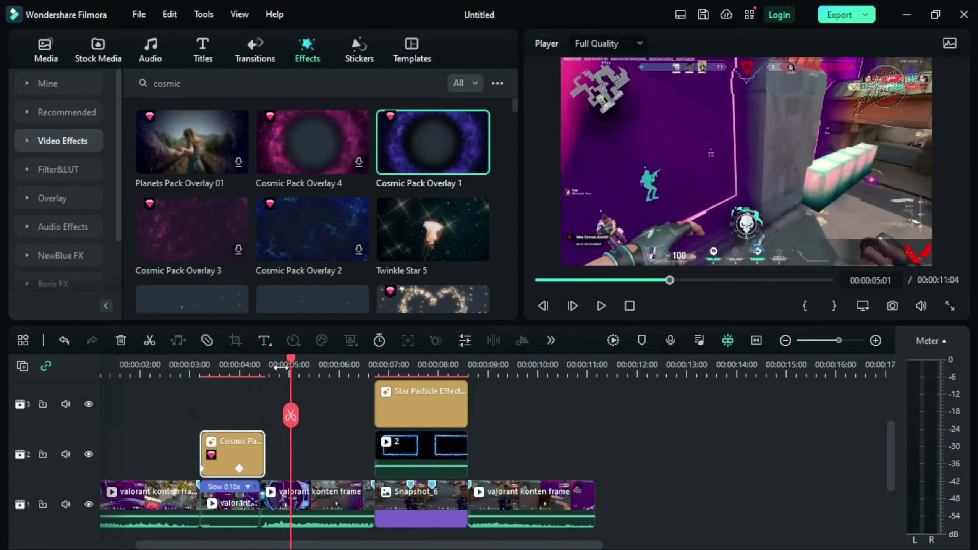
Search the effects for chaos and place Chaos 1 on track 3 from 00:00:04:07, trimmed to about half a second
left_click_drag(290, 371, 246, 366)
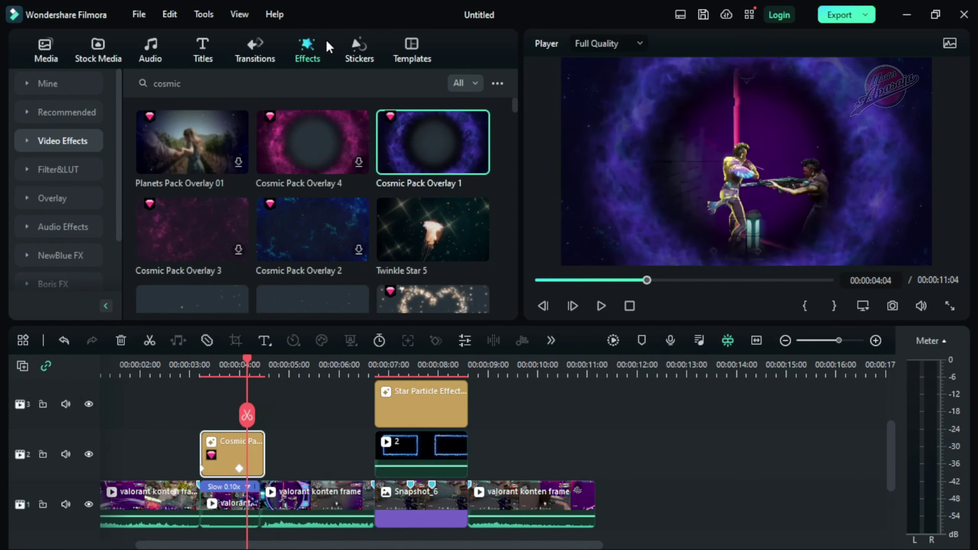
left_click(177, 84)
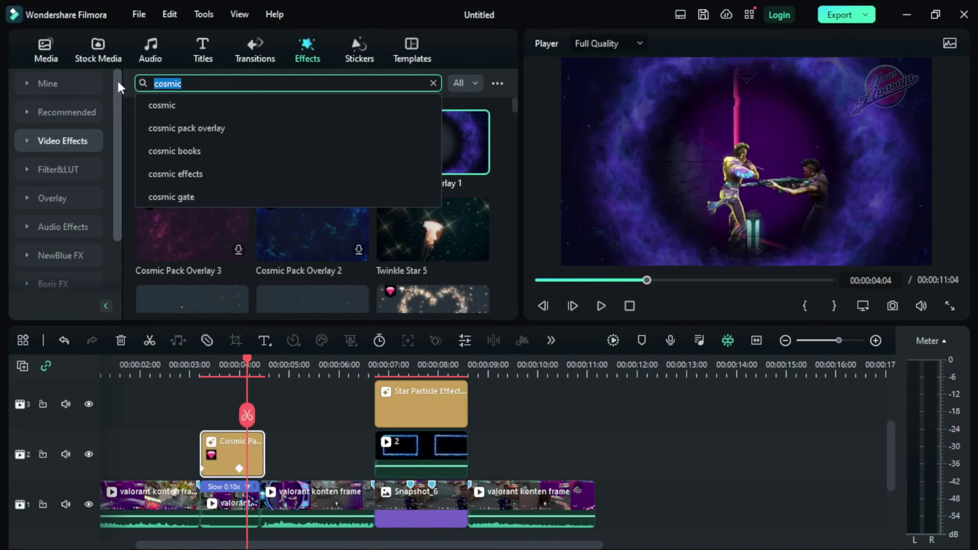
type("chaos")
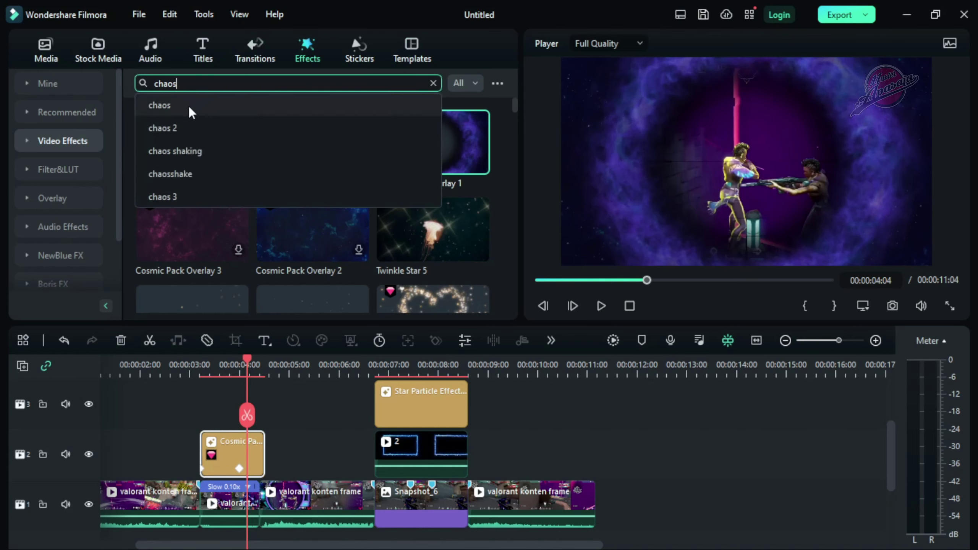
left_click(187, 112)
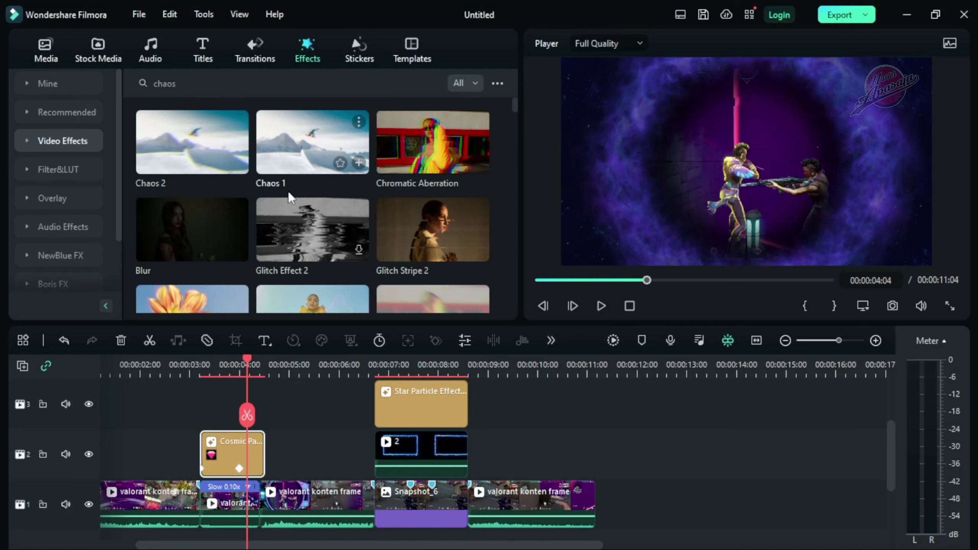
left_click_drag(304, 166, 247, 425)
left_click_drag(370, 409, 275, 416)
Set the Chaos 1 effect's frequency to 151.1 and play the shot with the shake
double_click(268, 408)
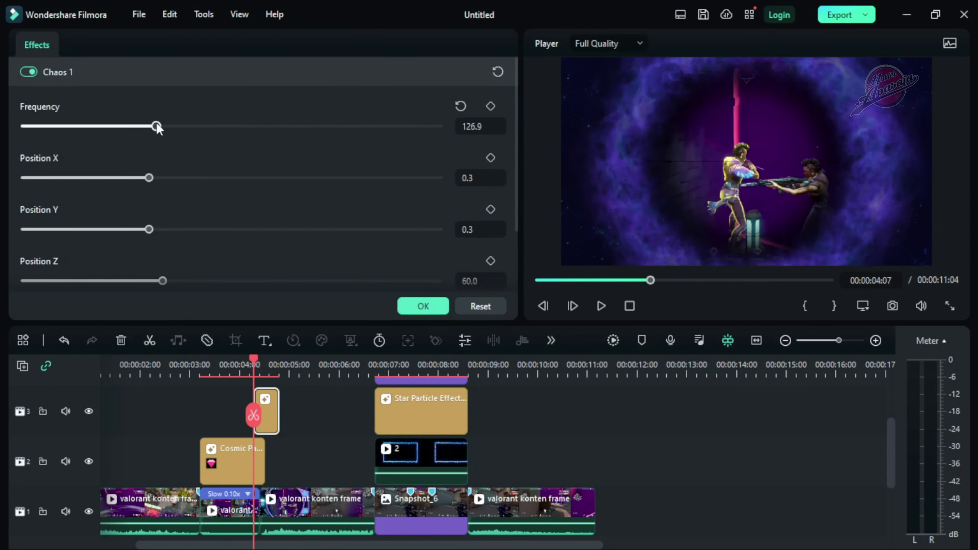
left_click_drag(165, 128, 180, 127)
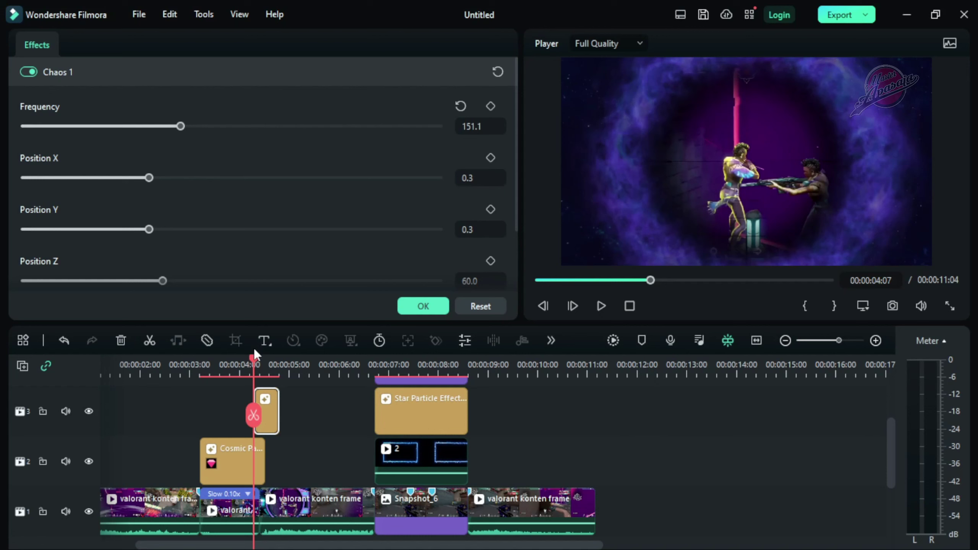
key("space")
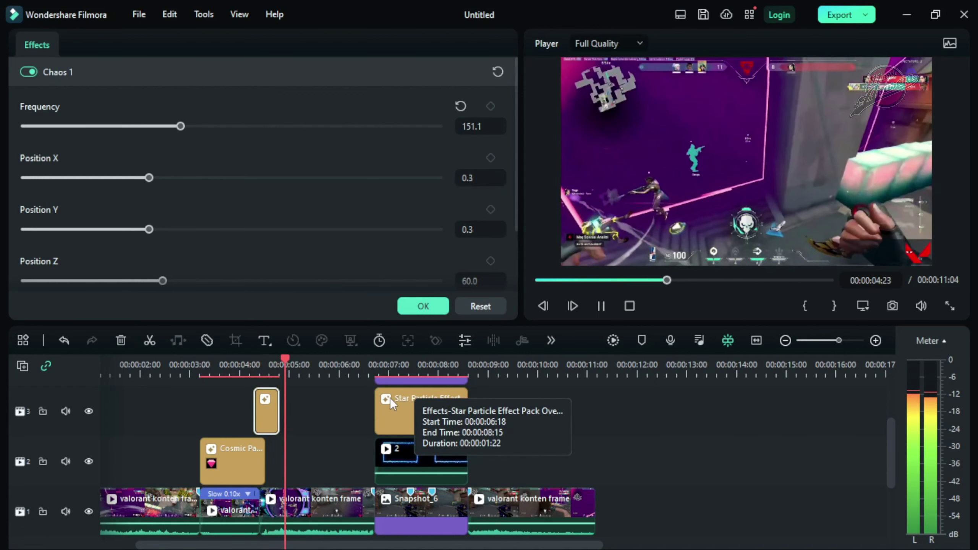
key("space")
left_click(175, 367)
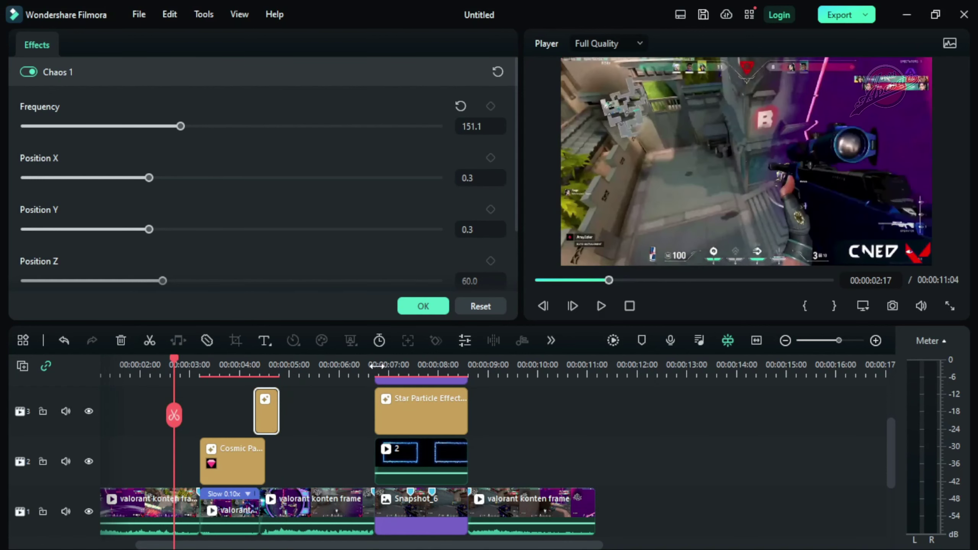
scroll(376, 366, "down", 1)
left_click(469, 306)
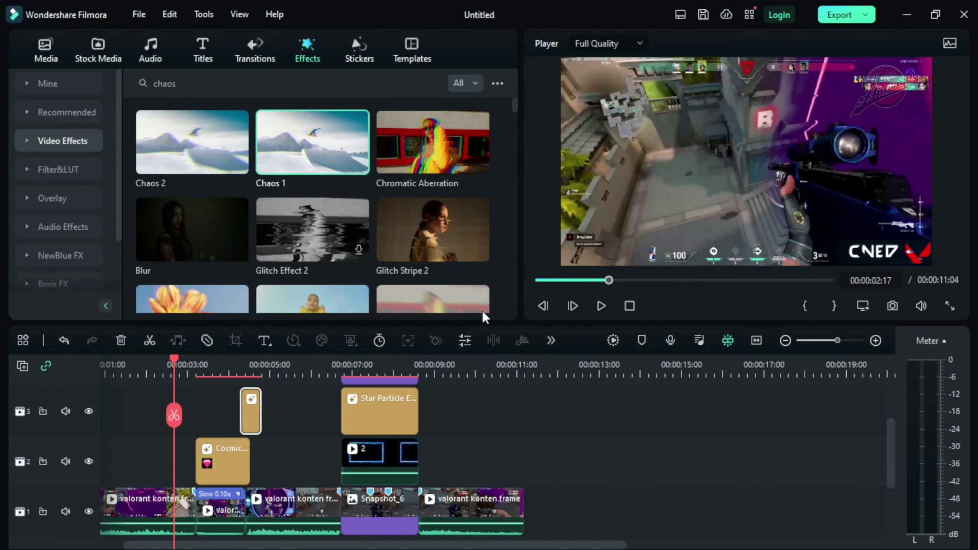
Render the timeline preview and play the finished edit from the beginning
left_click(618, 341)
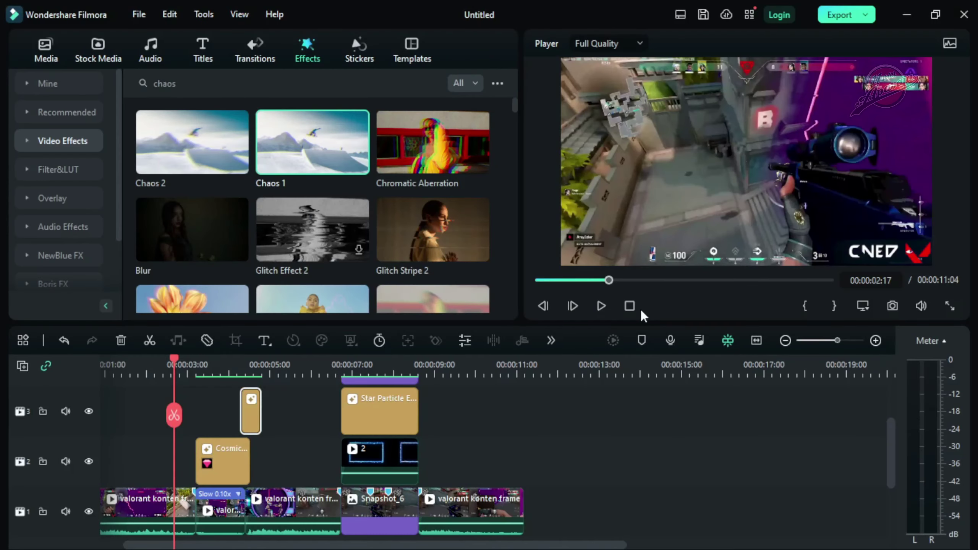
left_click(630, 306)
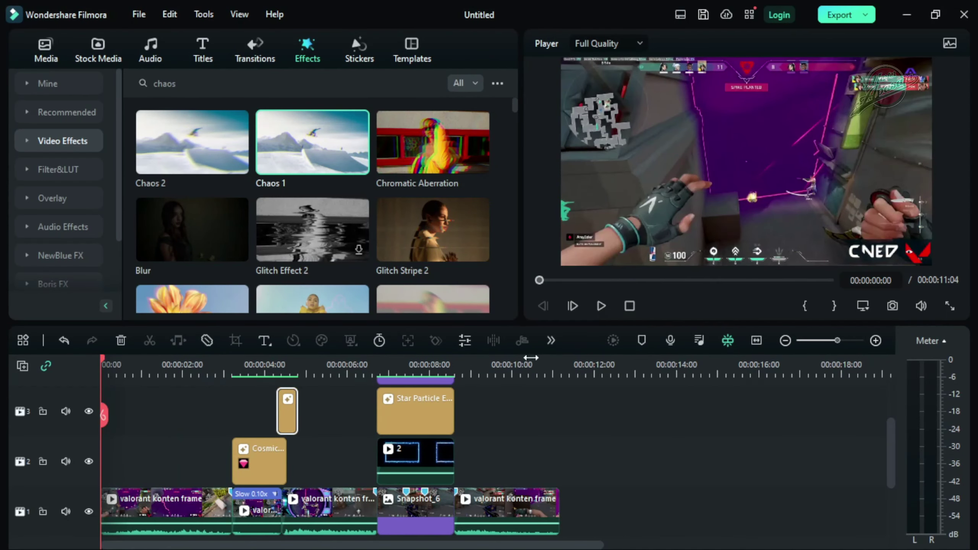
left_click(600, 306)
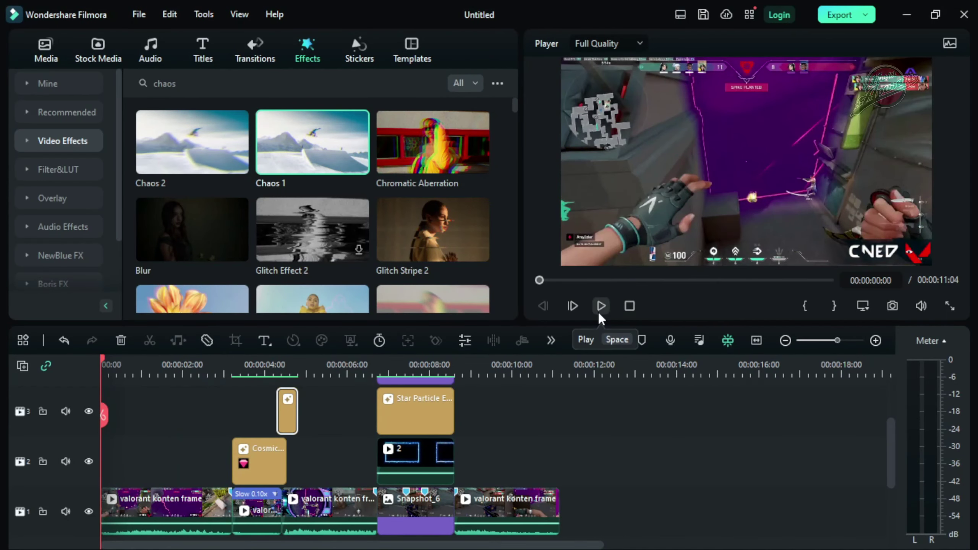